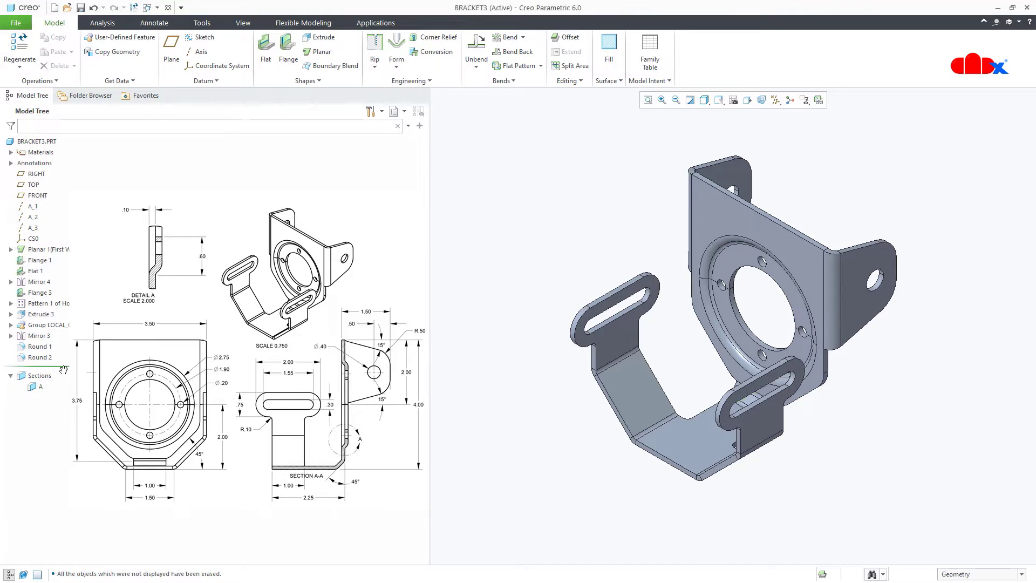
Review the finished bracket's feature history by rolling the model back after Flange 3 and forward again, inspecting the grouped features.
mouse_move(71, 348)
mouse_down()
mouse_move(63, 254)
mouse_move(57, 304)
mouse_up()
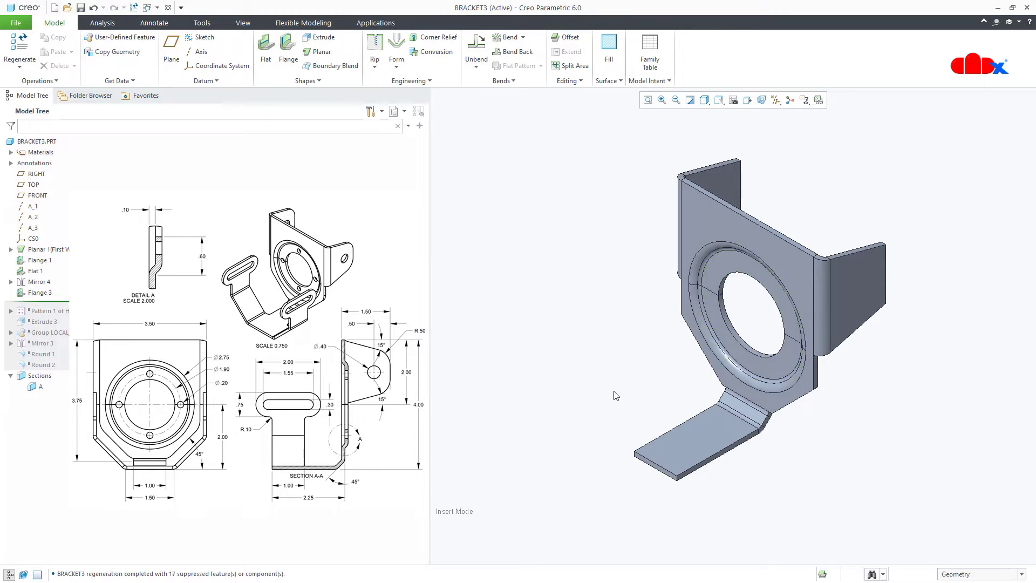
drag(58, 304, 61, 336)
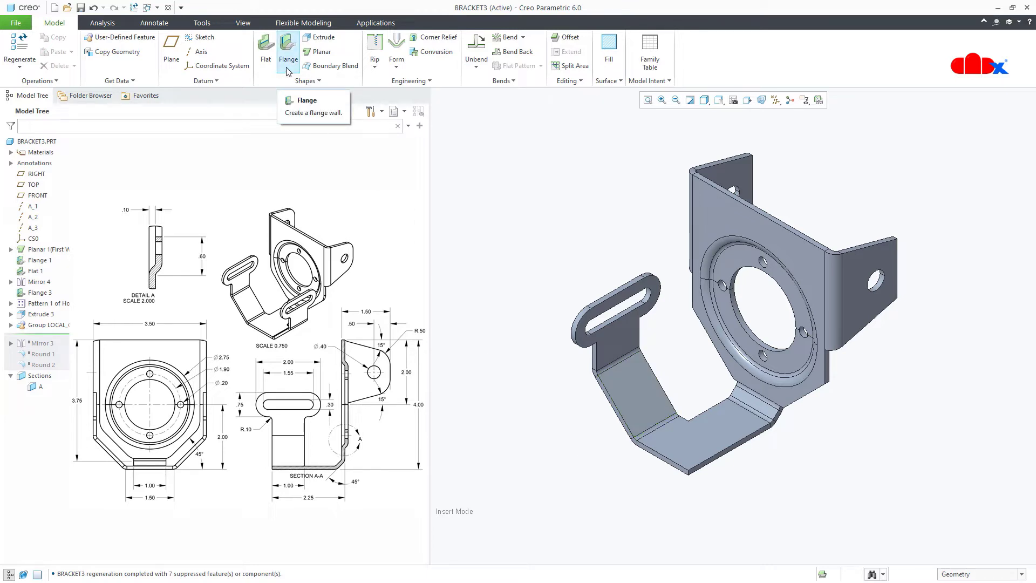
click(11, 326)
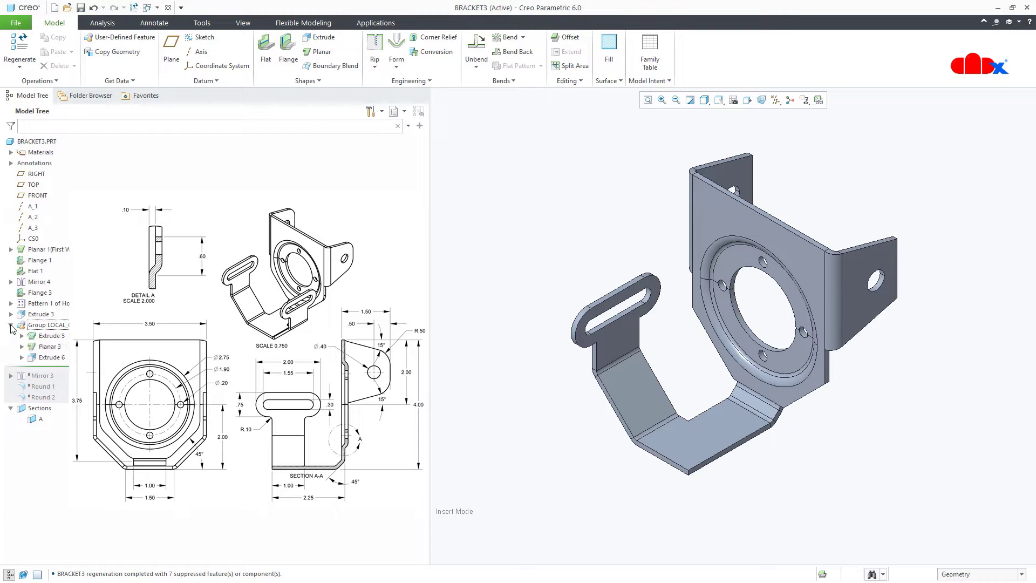
click(50, 336)
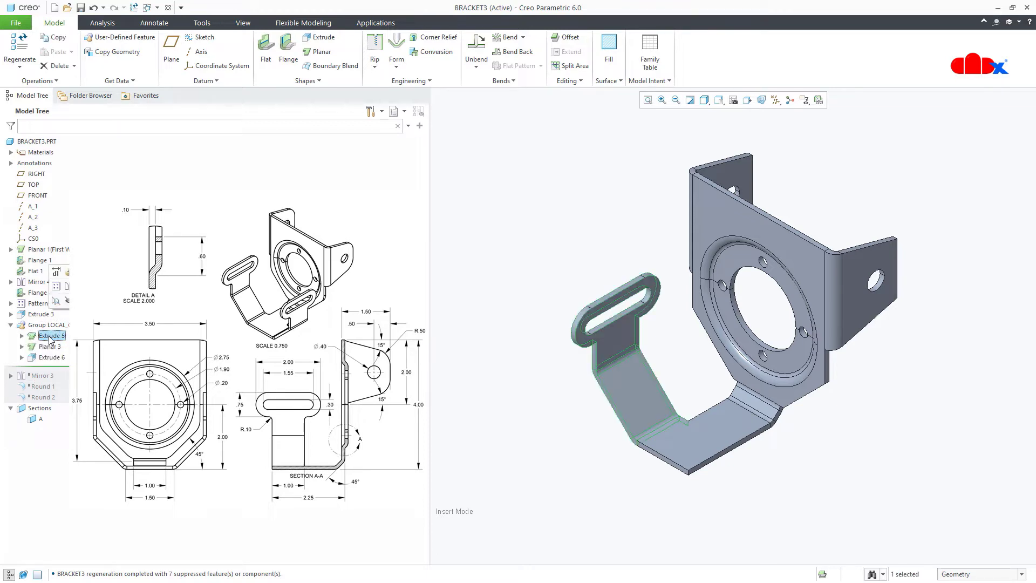
click(491, 416)
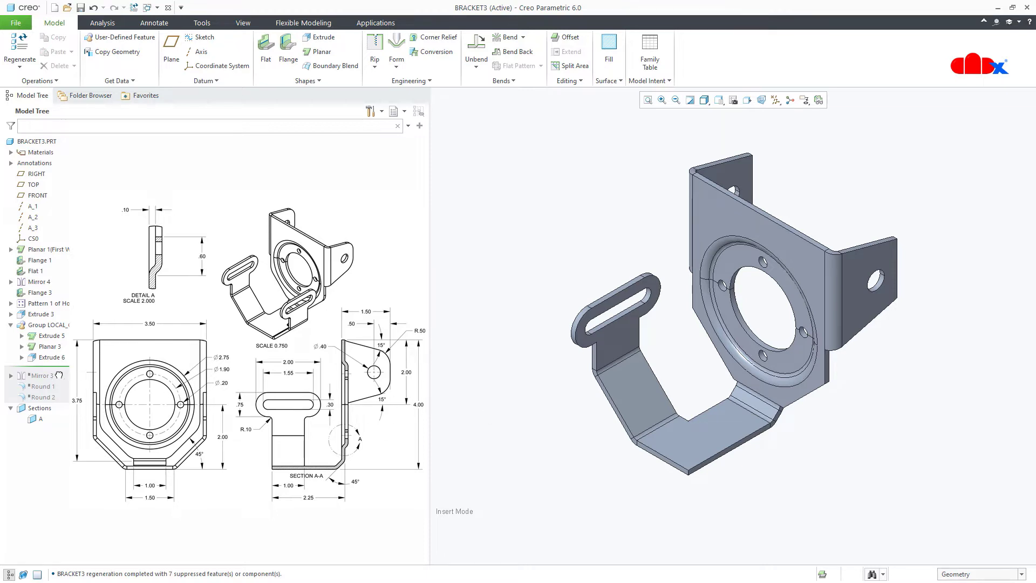
drag(59, 374, 57, 400)
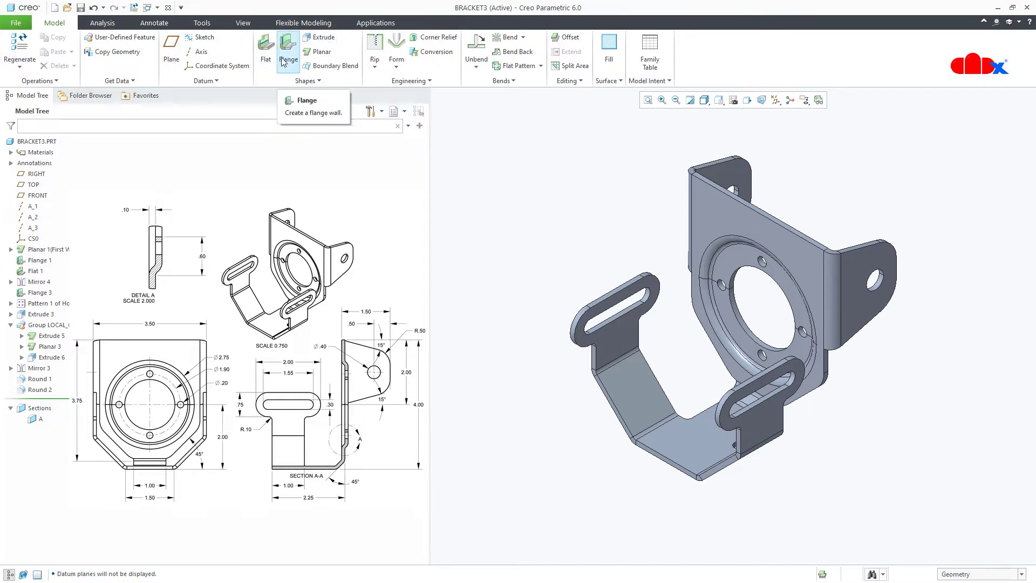
click(581, 81)
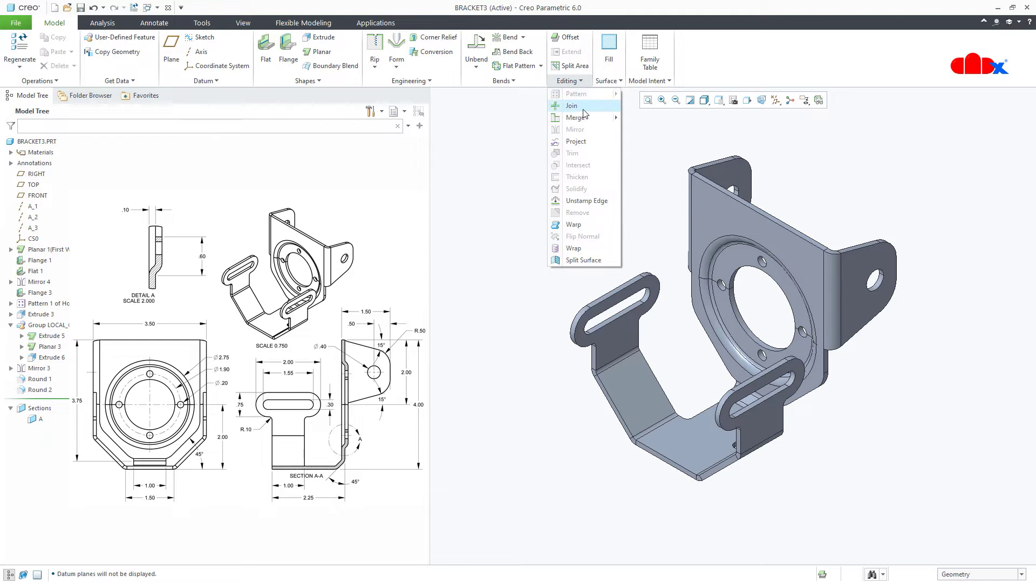
click(524, 118)
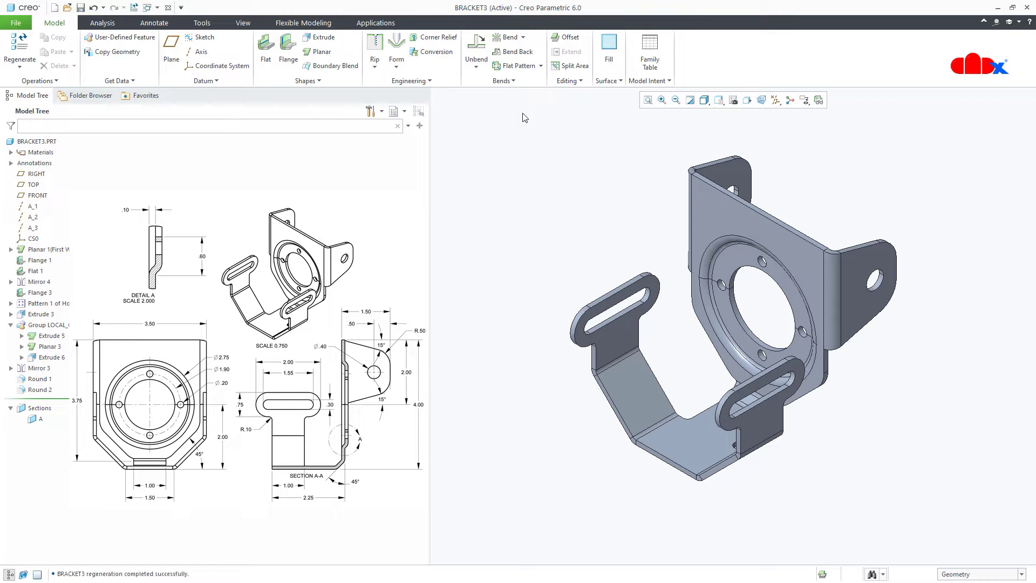
Create a new sheetmetal part from the default template and maximize its window.
click(54, 8)
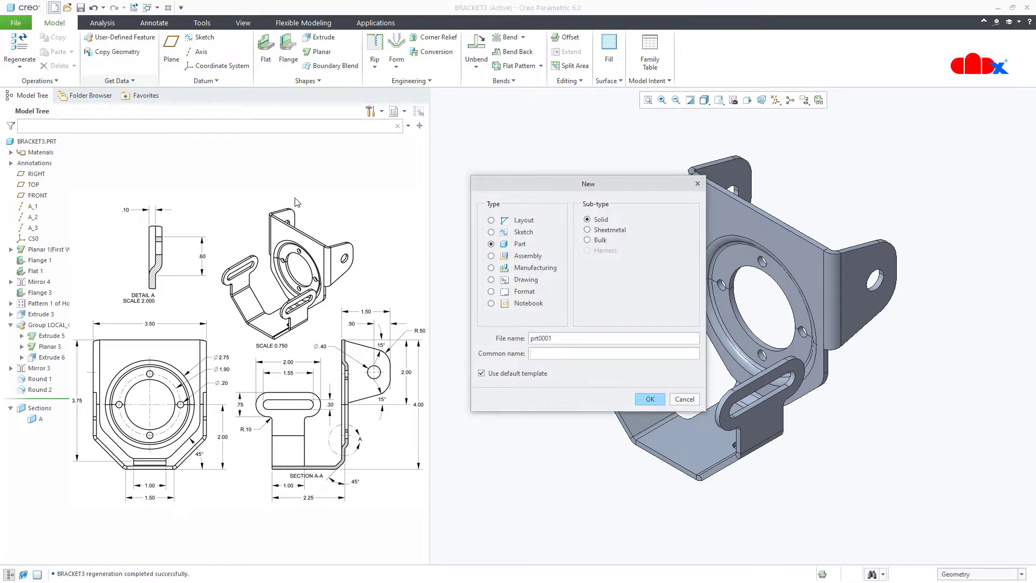
click(587, 230)
click(648, 399)
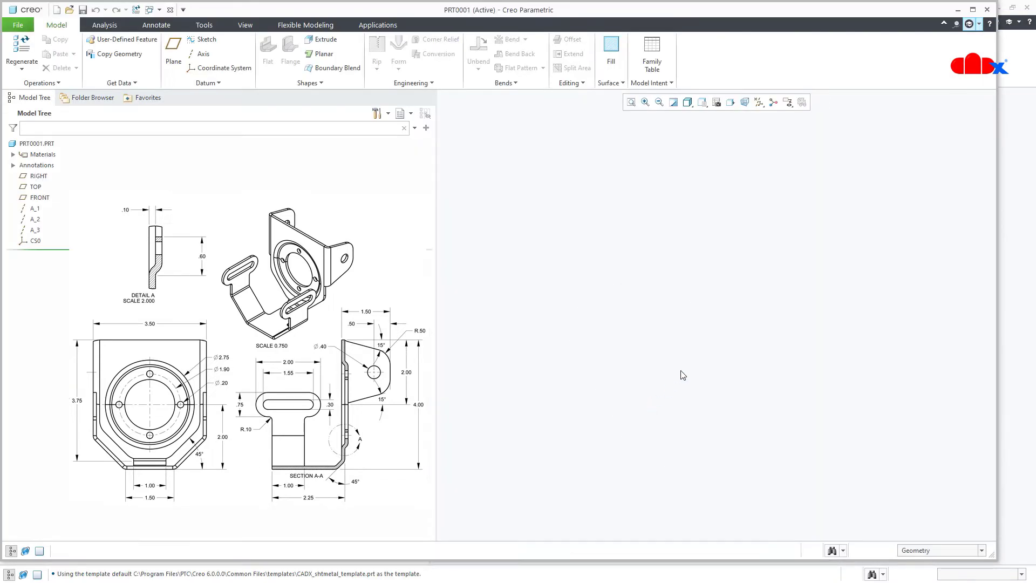
click(972, 10)
double_click(963, 32)
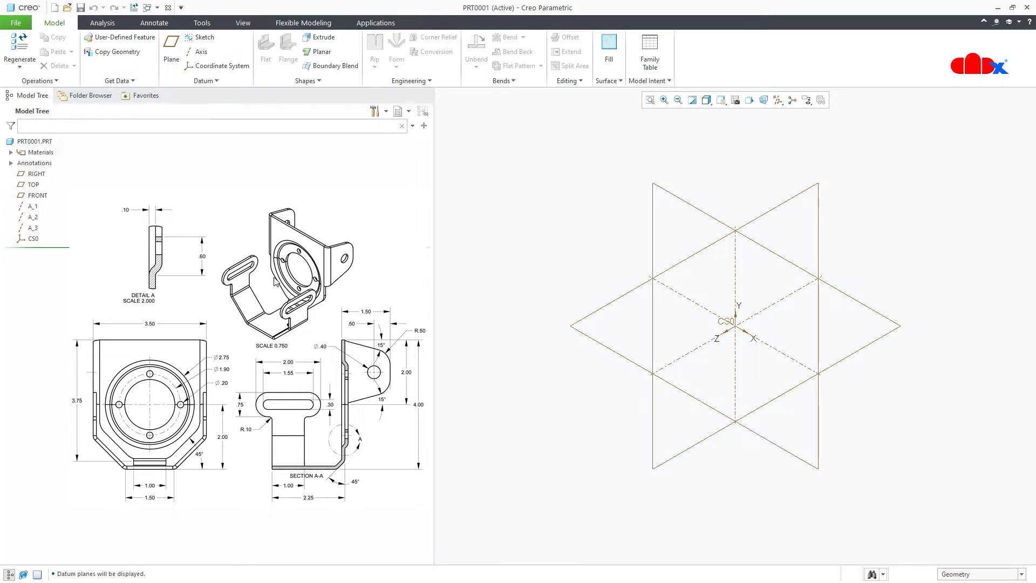
Start a Planar wall sketch on the FRONT plane, hide the datum planes and draw a centerline along the vertical reference.
click(322, 51)
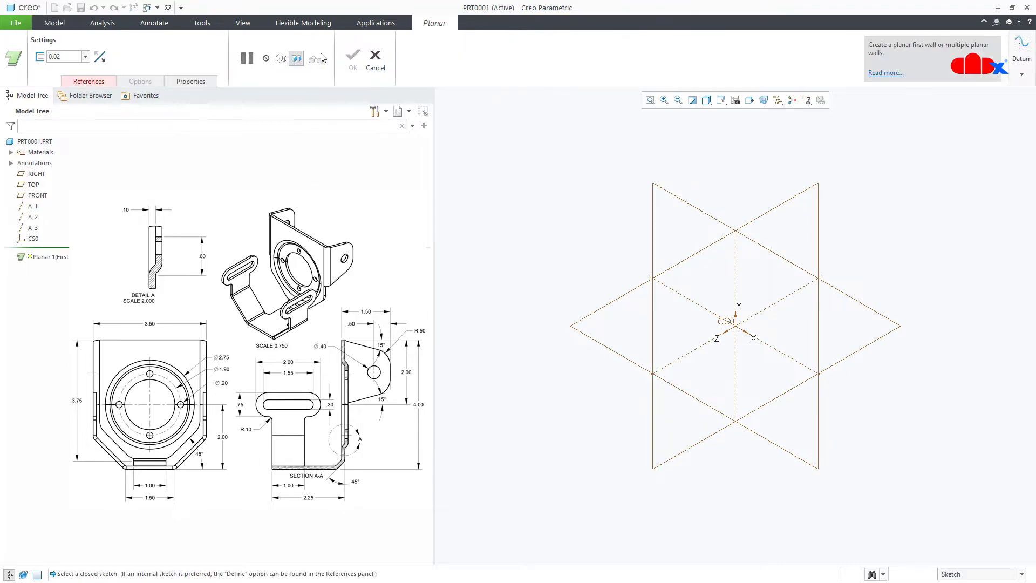
click(653, 194)
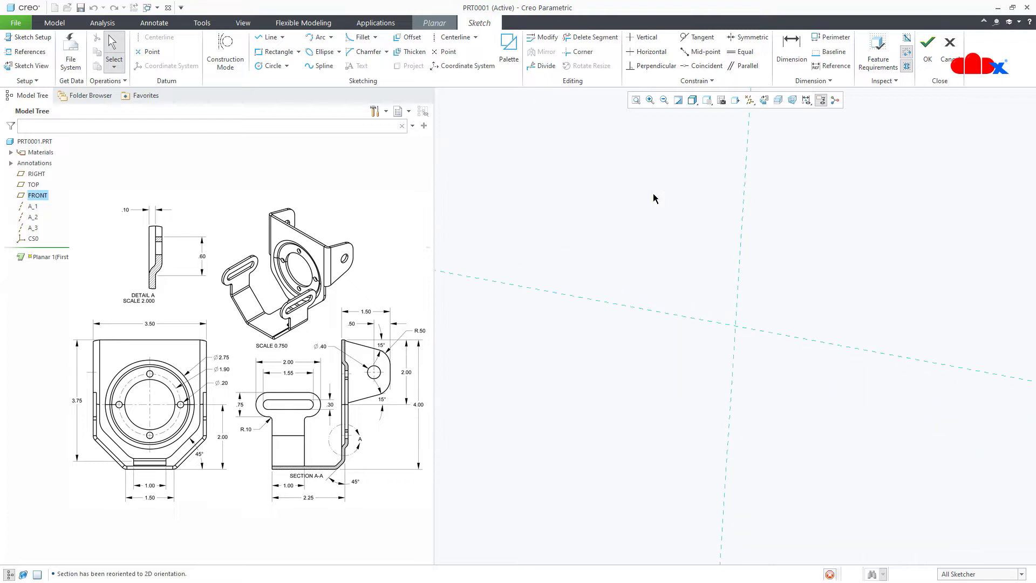
key(d)
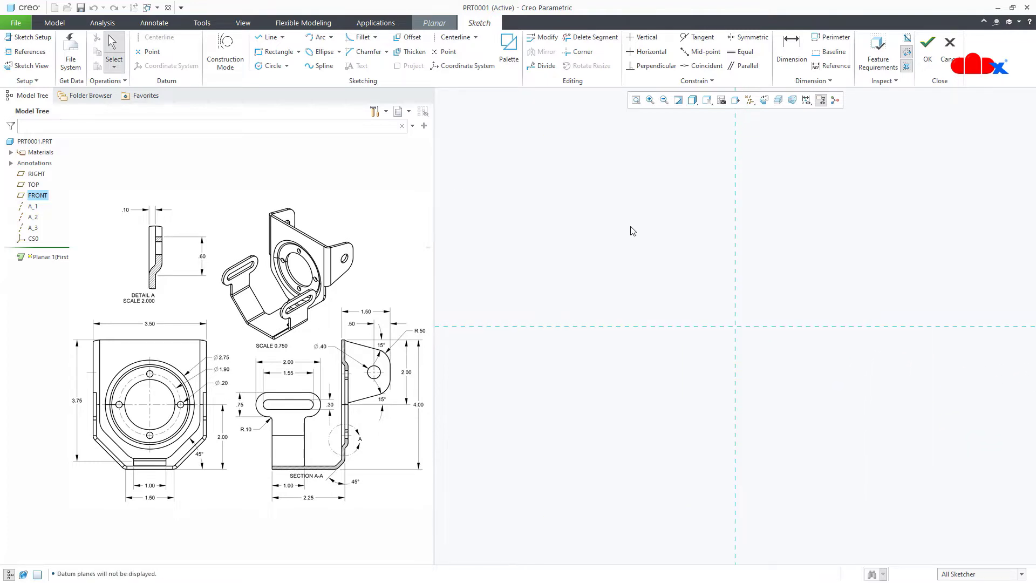
click(454, 38)
click(735, 177)
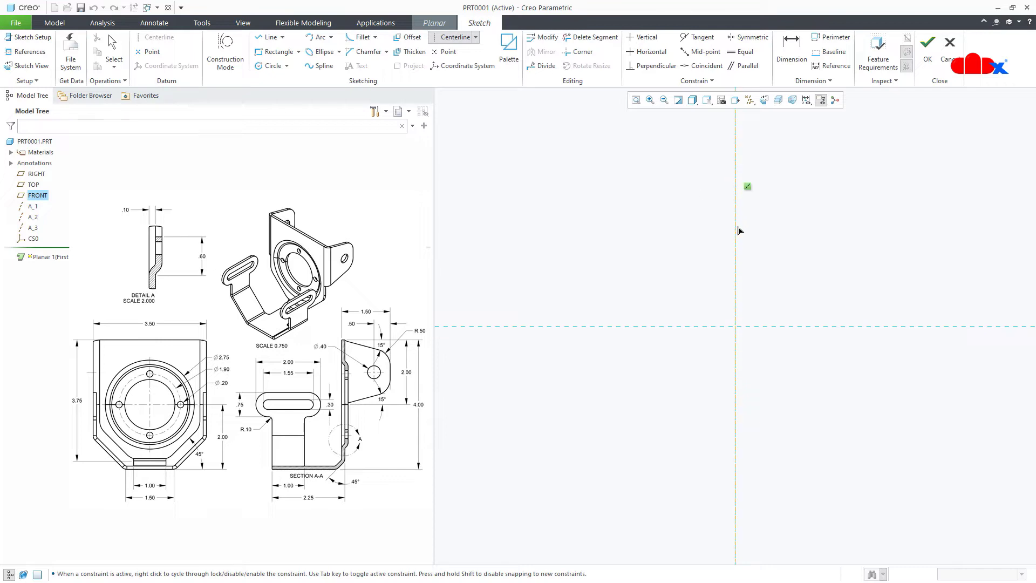
click(737, 226)
middle_click(809, 248)
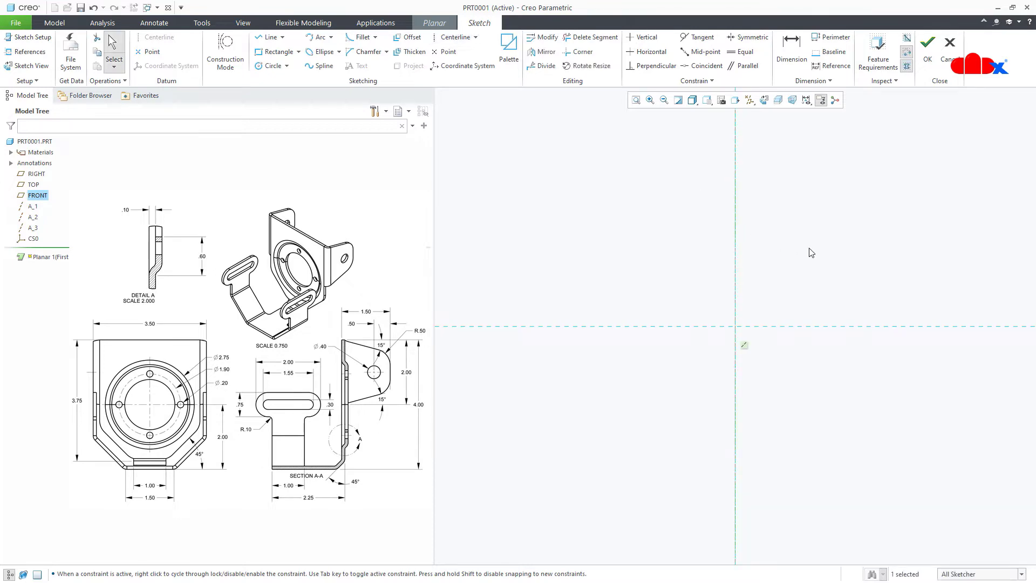
Sketch a circle centered on the origin and set its diameter to 2.75.
click(275, 67)
click(736, 326)
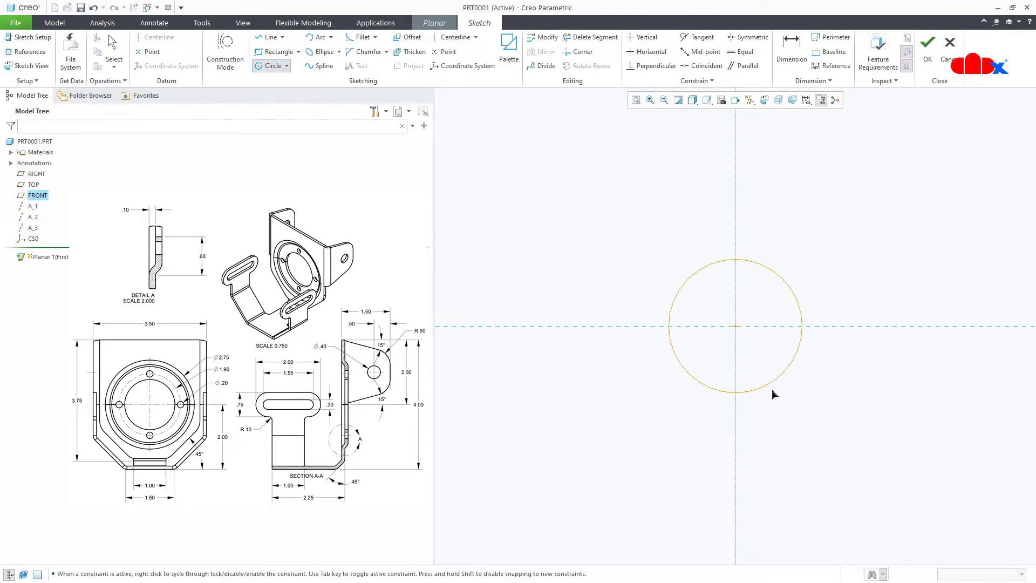
click(784, 405)
middle_click(829, 442)
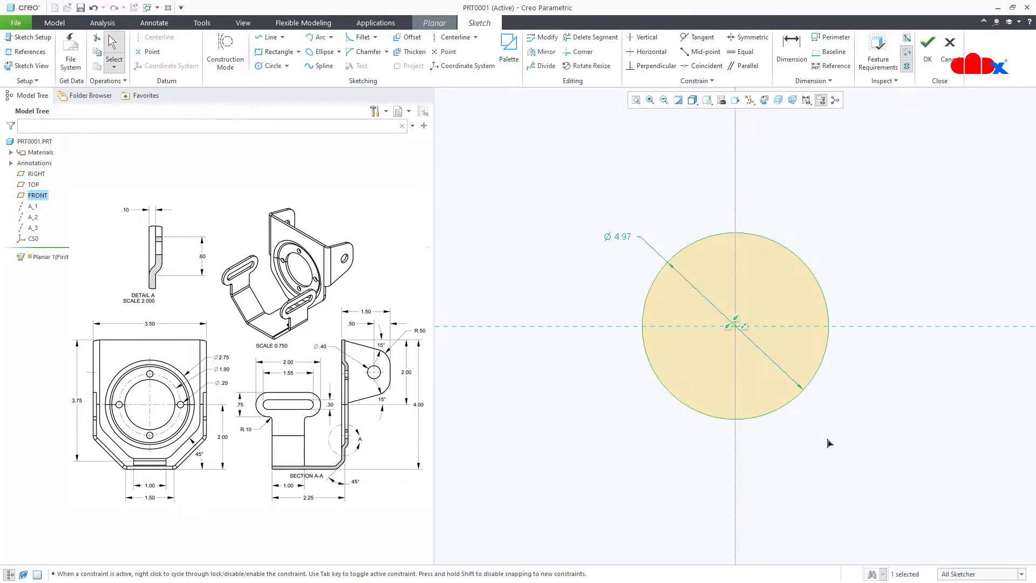
double_click(623, 237)
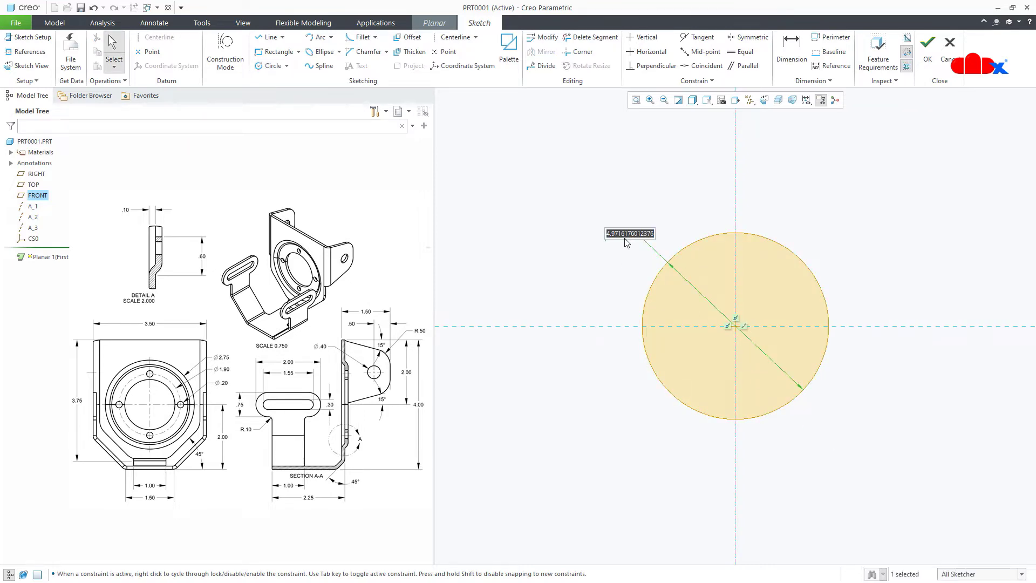
text(2.75)
key(Return)
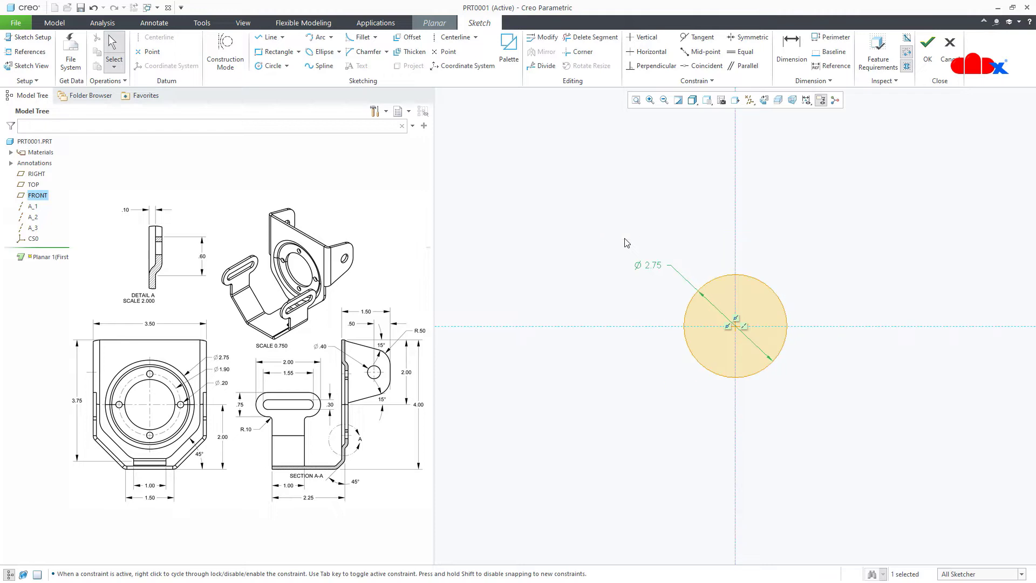
Sketch a horizontal line above the circle, symmetric about the vertical centerline, and set its length to 3.5.
click(264, 41)
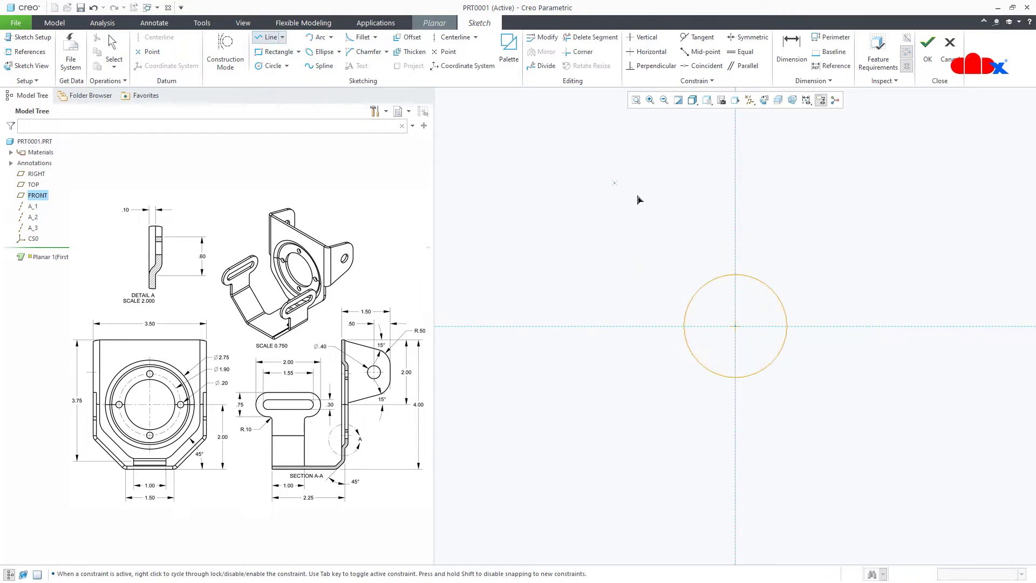
click(678, 211)
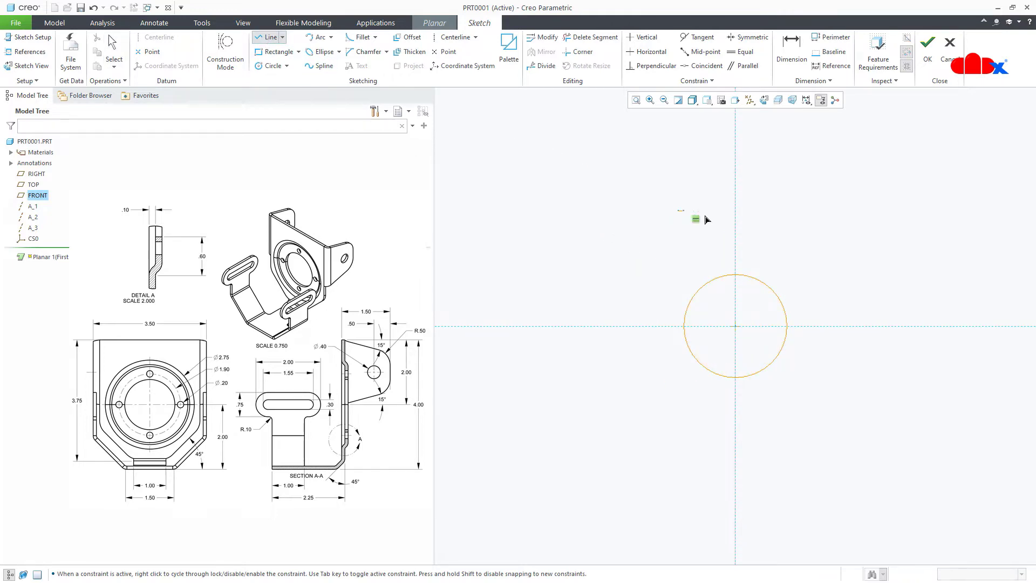
click(789, 219)
middle_click(800, 239)
middle_click(801, 239)
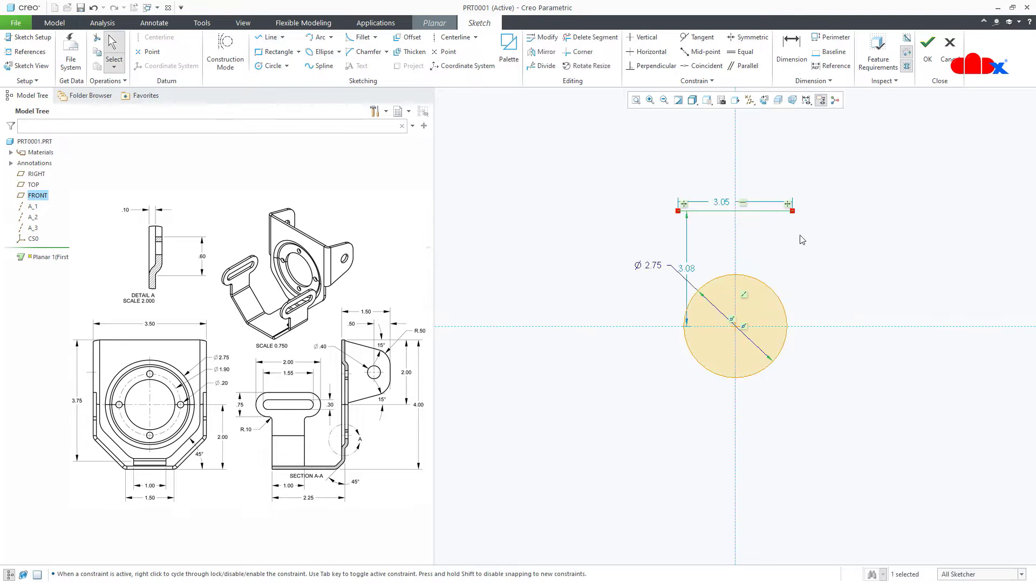
double_click(722, 203)
text(3.5)
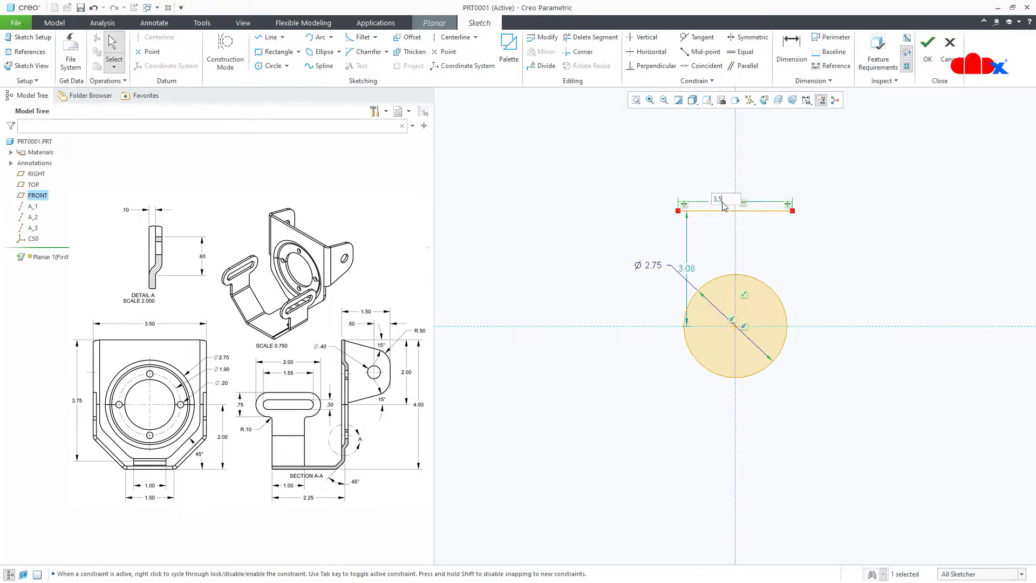
key(Return)
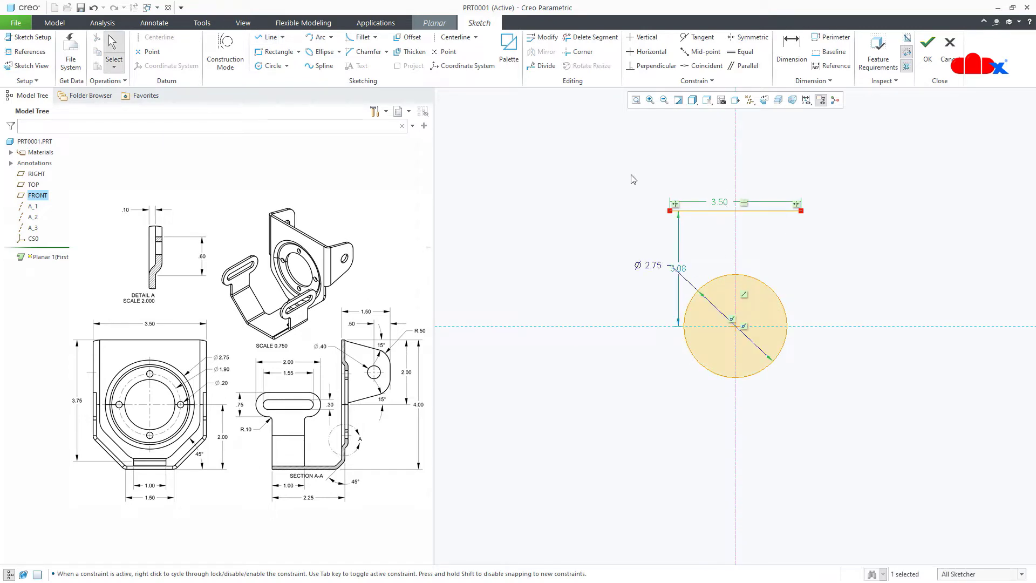
Sketch the plate's left side as a vertical line about 4.29 long and an inward diagonal ending about 0.55 from the centerline.
click(269, 39)
click(670, 211)
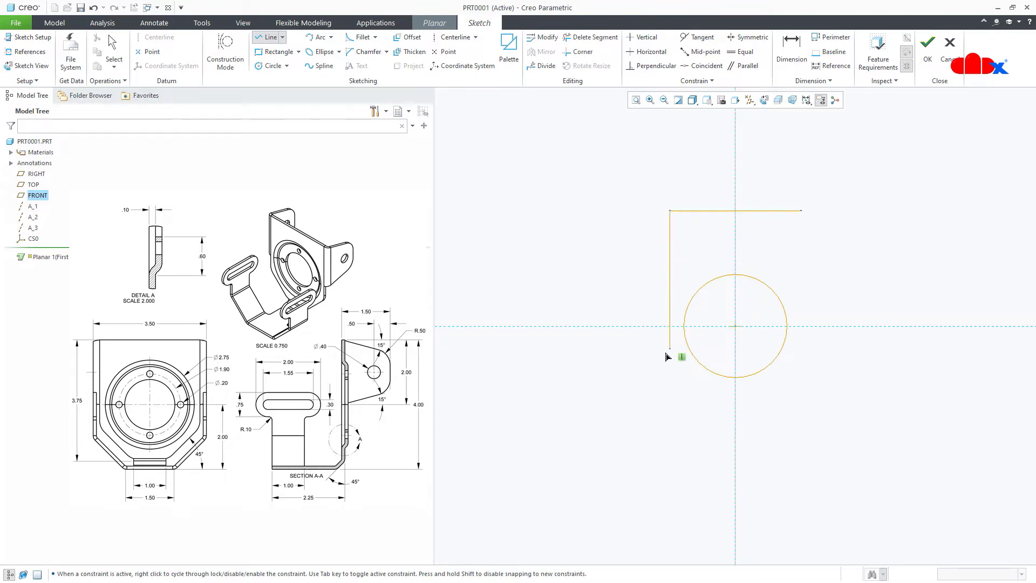
click(669, 371)
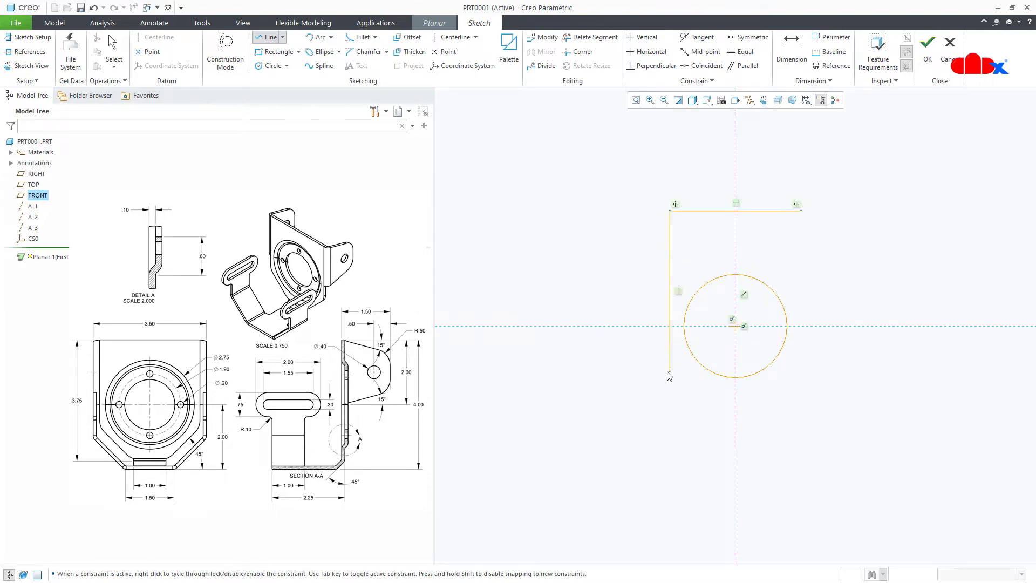
click(716, 410)
middle_click(723, 412)
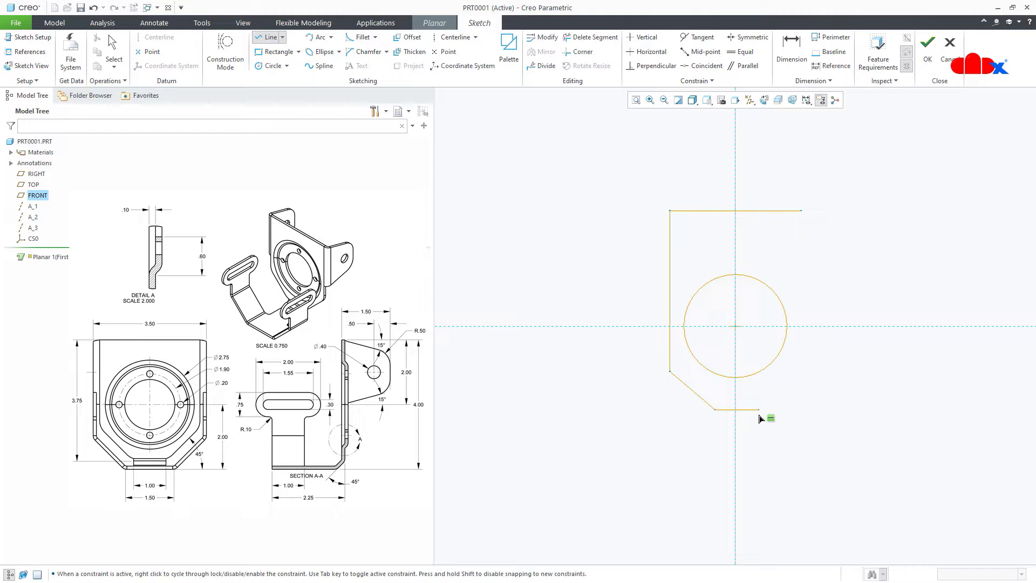
middle_click(767, 405)
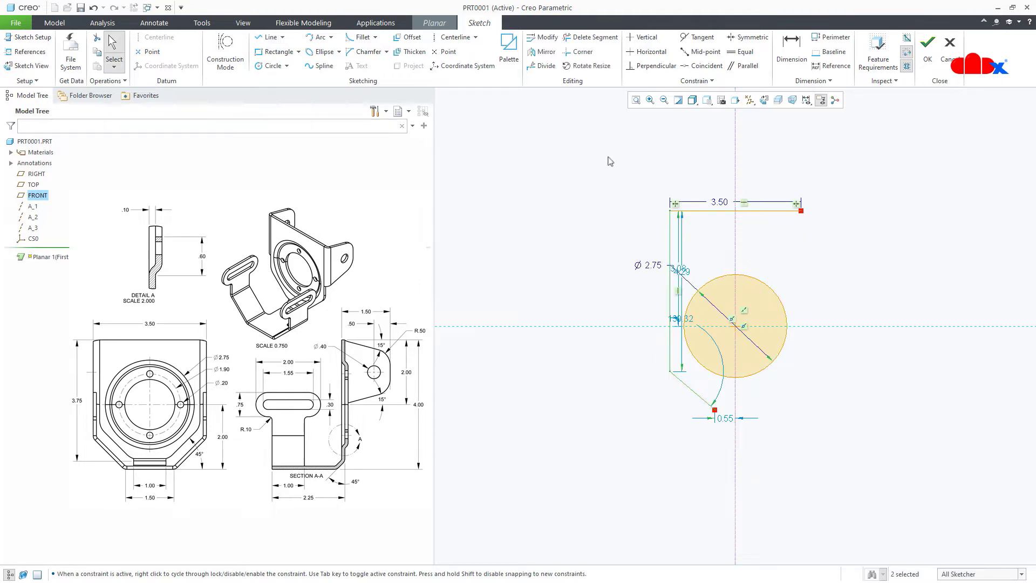
Mirror the left side lines about the vertical centerline and close the profile with a horizontal bottom line.
click(542, 51)
click(735, 245)
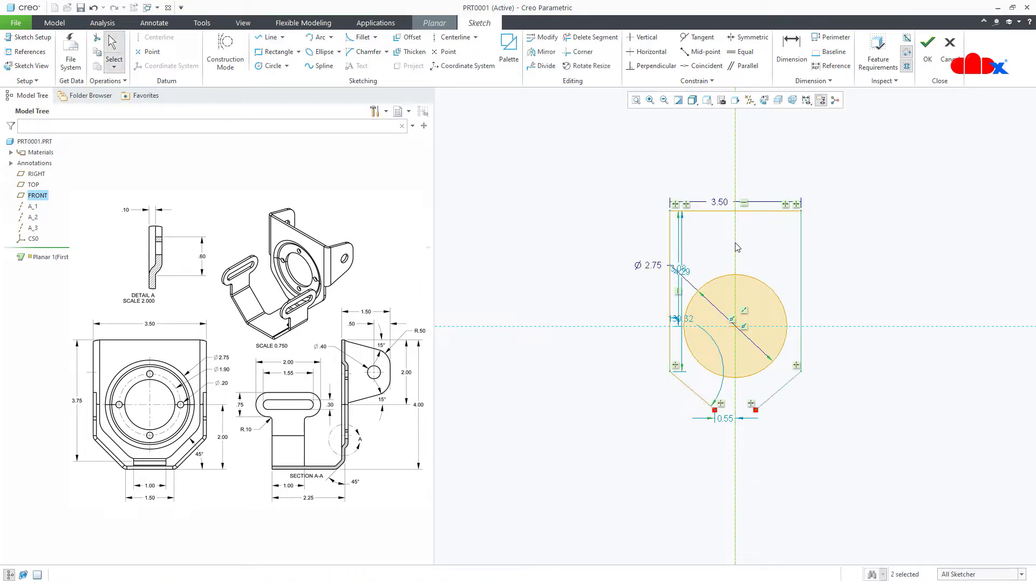
right_click(844, 407)
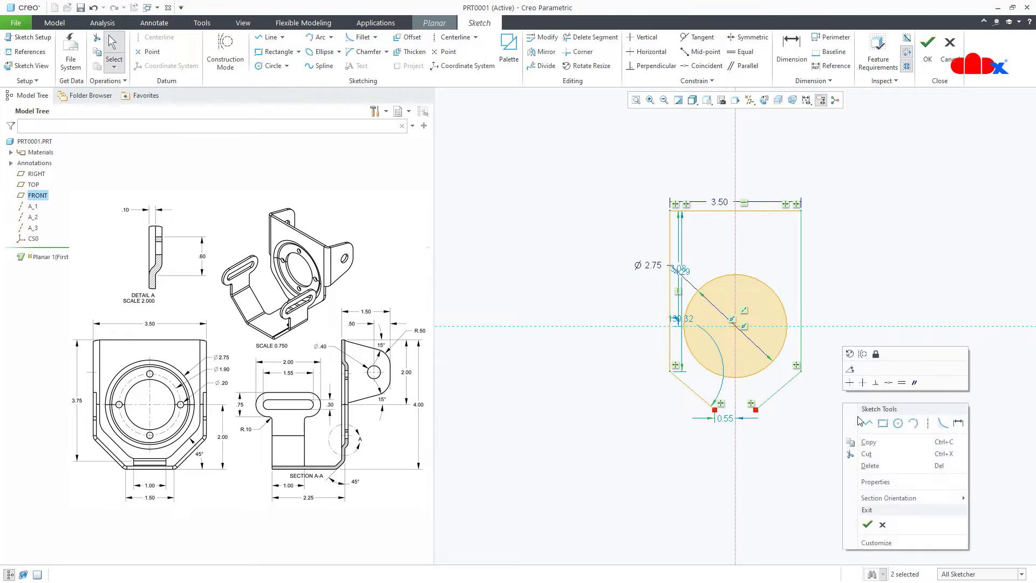
click(861, 420)
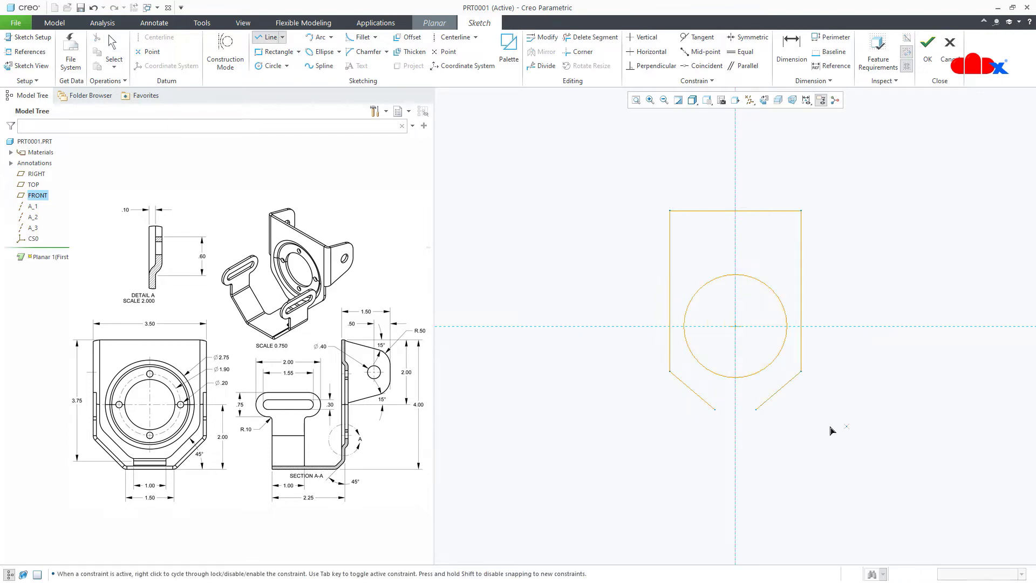
click(757, 415)
middle_click(782, 439)
scroll(843, 369, up, 2)
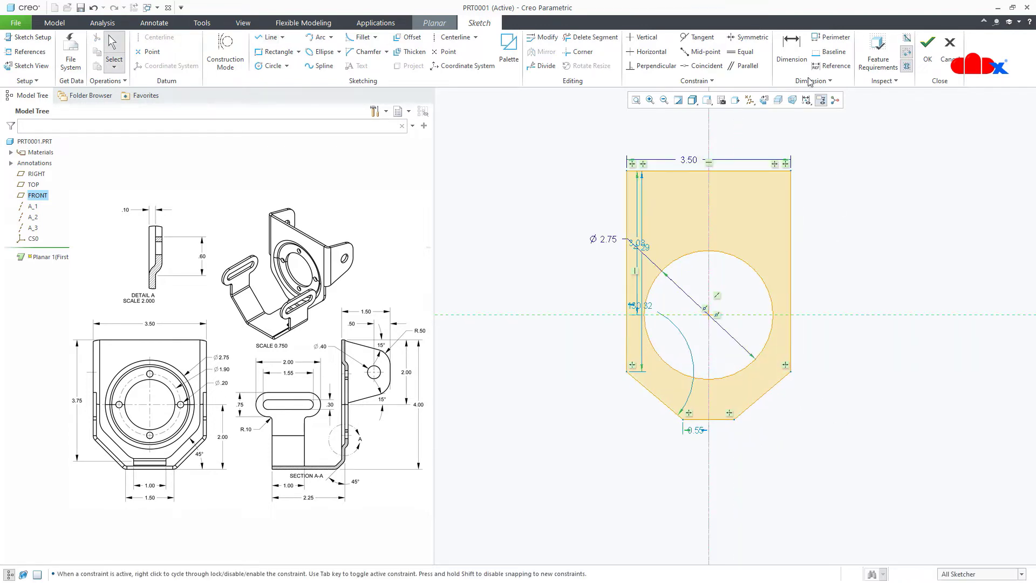
Dimension the overall height between the profile's top and bottom edges as 3.75.
click(791, 49)
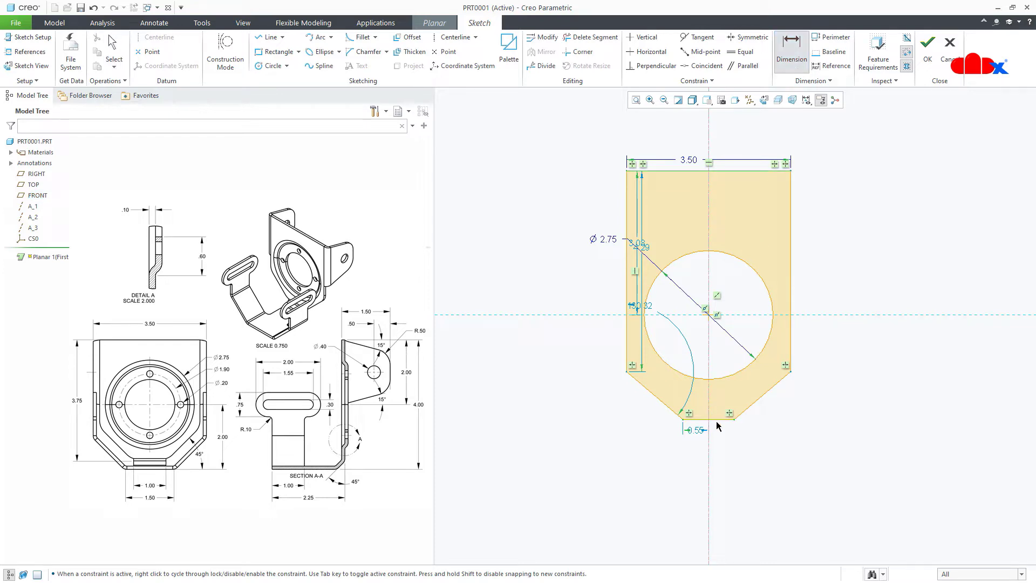
middle_click(849, 356)
text(3.75)
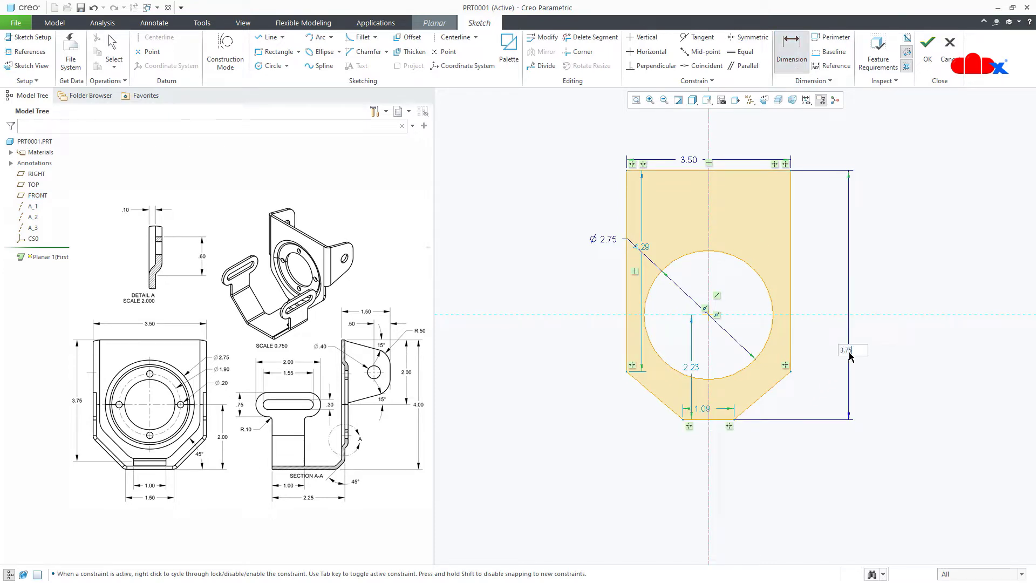
key(Return)
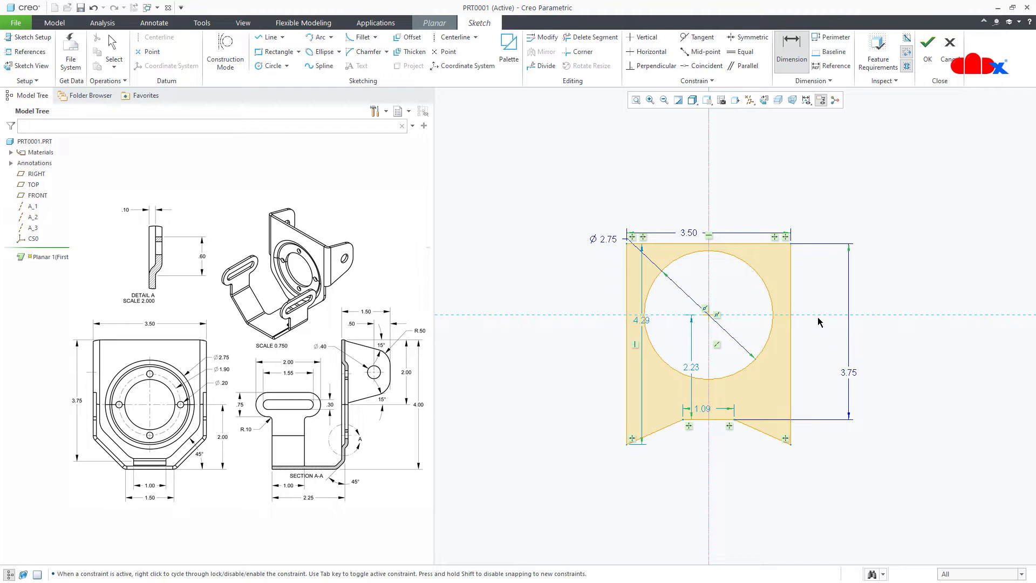
Dimension the top edge 2 above the horizontal reference and pull the lower side corners up until the vertical sides are about 2.91 long.
click(769, 244)
middle_click(818, 264)
text(2)
key(Return)
middle_click(817, 270)
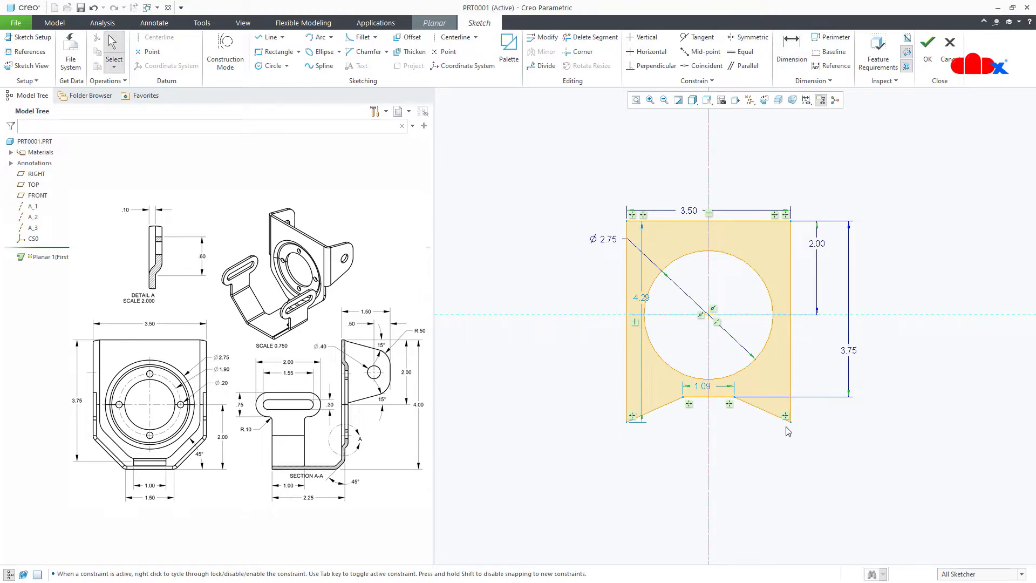
drag(788, 418, 791, 356)
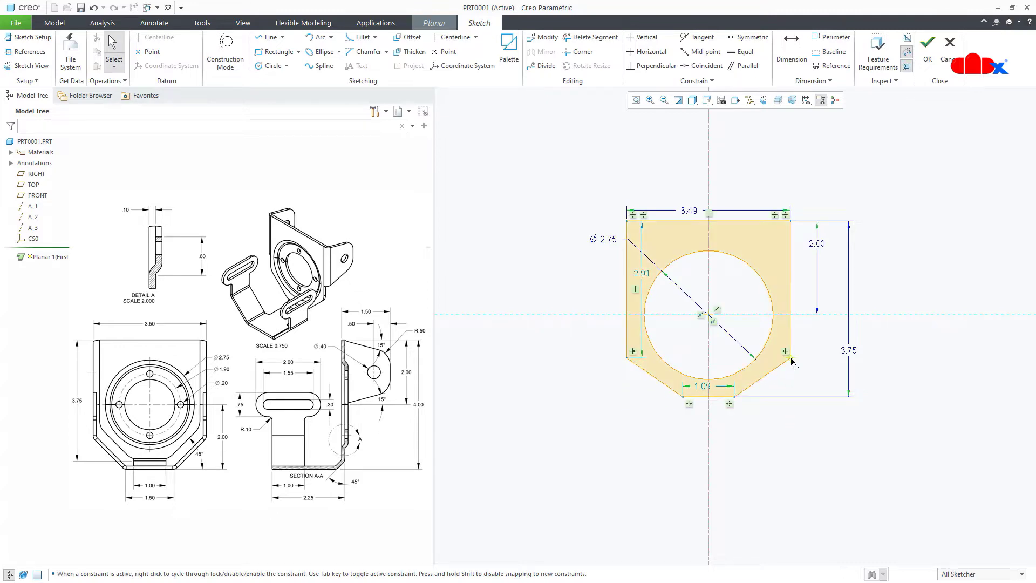
Set the profile's top width to 3.50 and dimension the lower diagonal at 45 degrees to the bottom edge.
double_click(693, 211)
text(3)
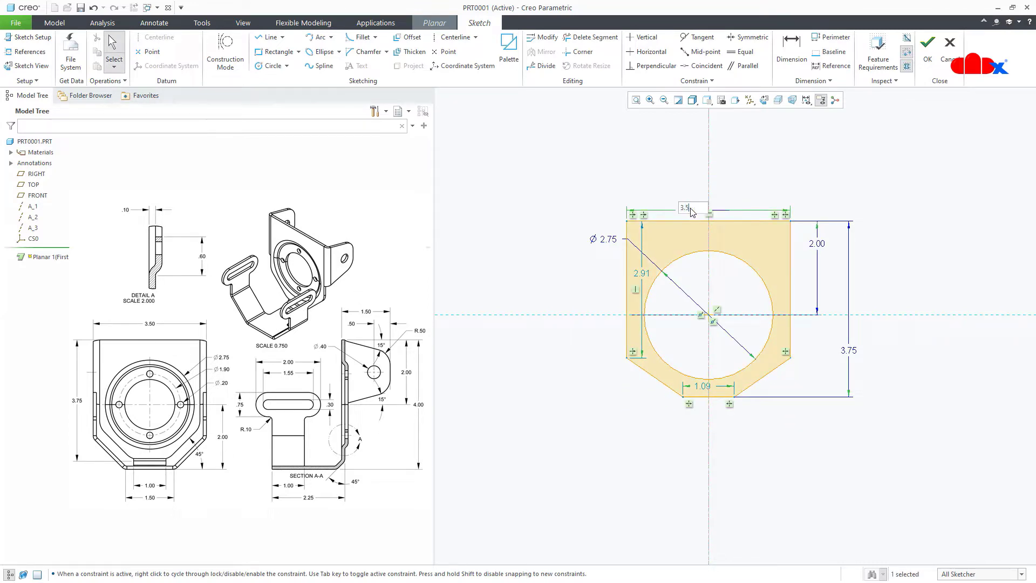
key(Return)
key(d)
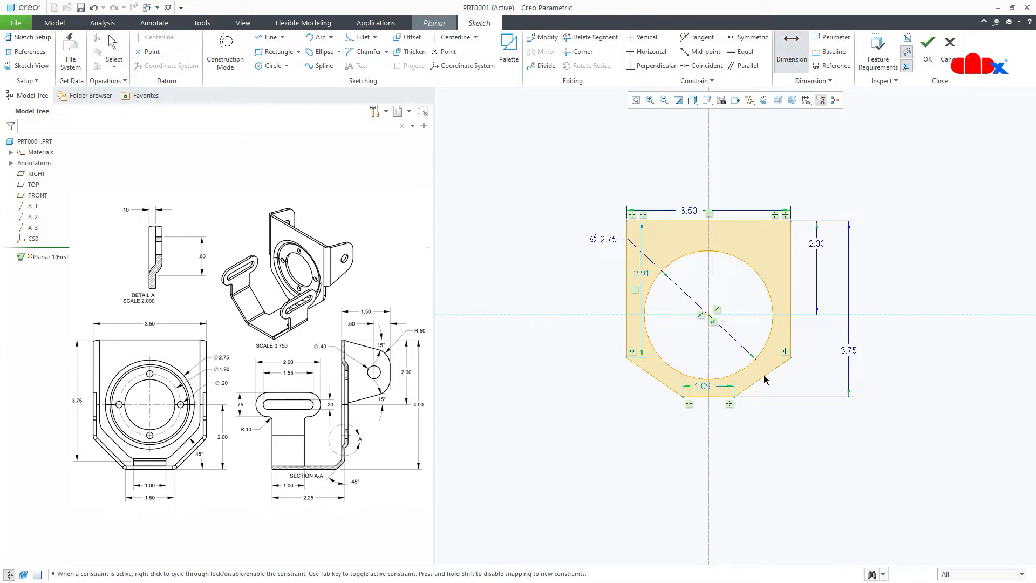
click(718, 397)
middle_click(780, 387)
text(45)
key(Return)
Set the profile's bottom edge length to 1.00 and finish the wall sketch.
double_click(703, 387)
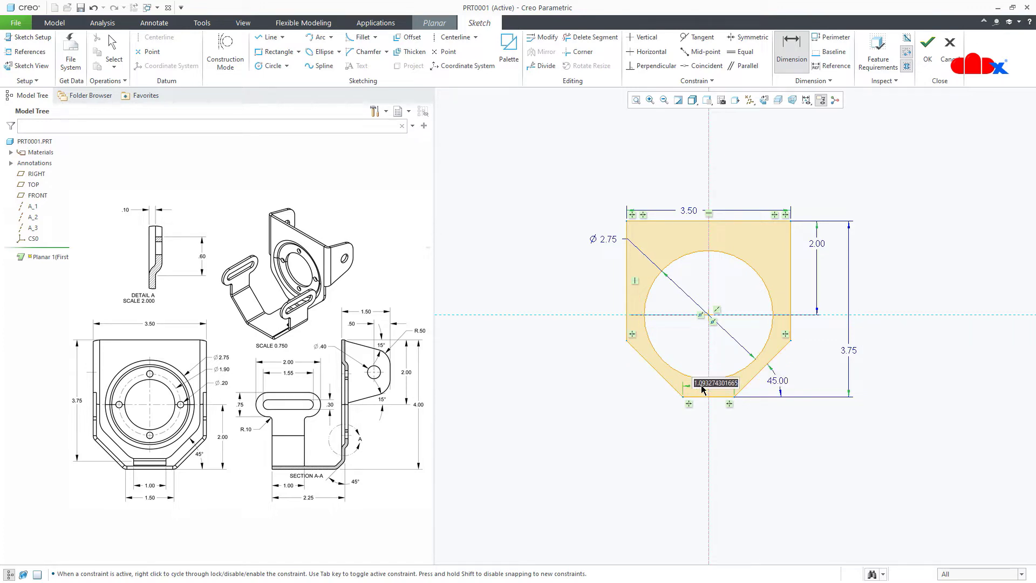
text(1)
key(Return)
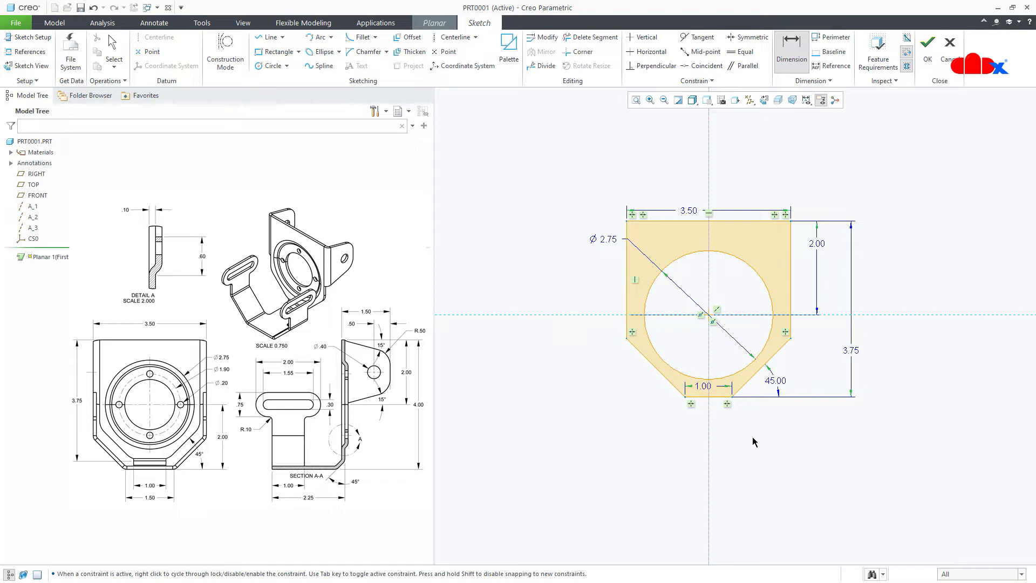
click(927, 51)
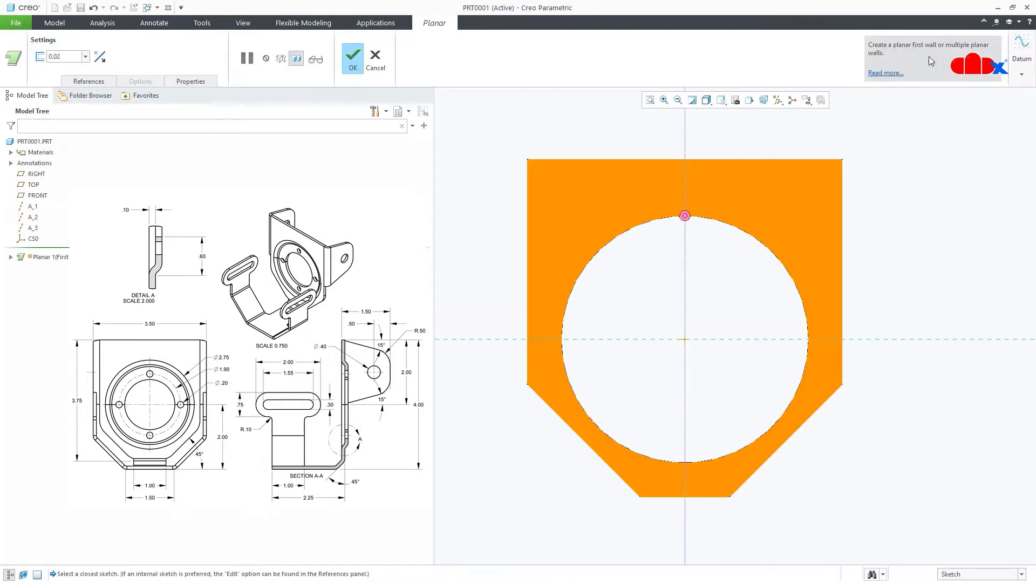
Set the planar wall's thickness to 0.10 and complete the wall.
middle_drag(842, 295, 807, 325)
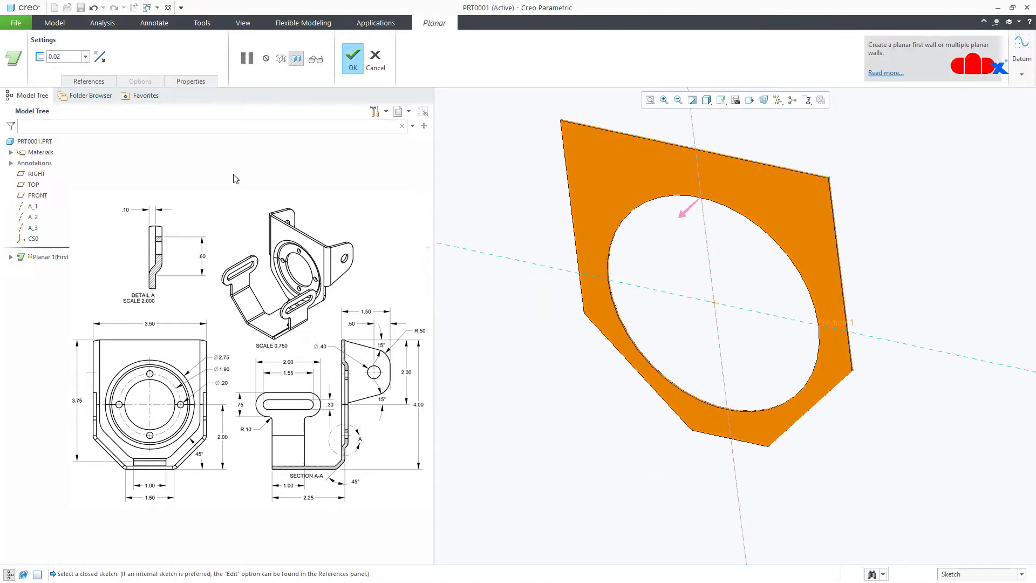
double_click(67, 56)
text(.1)
key(Return)
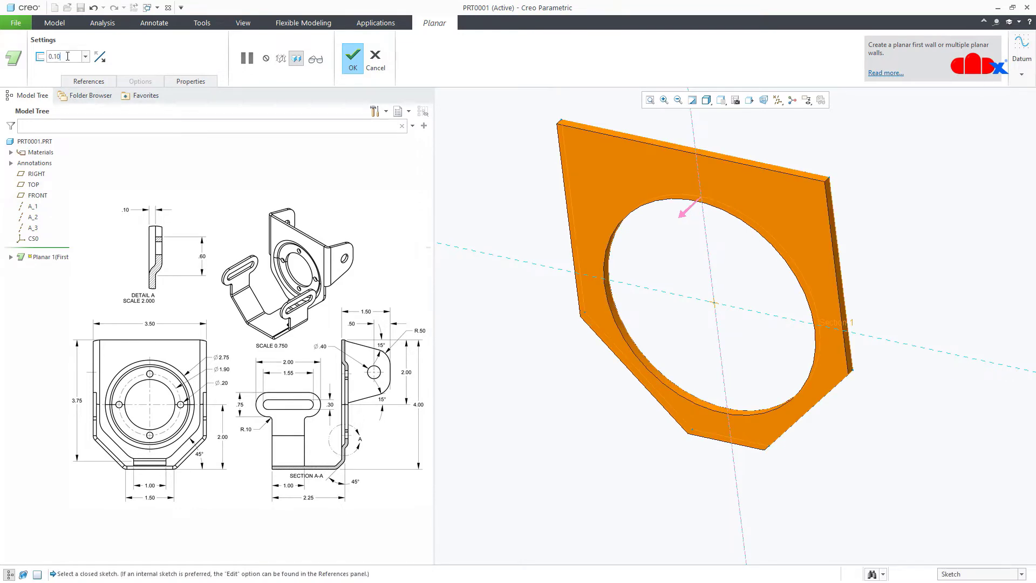
click(349, 63)
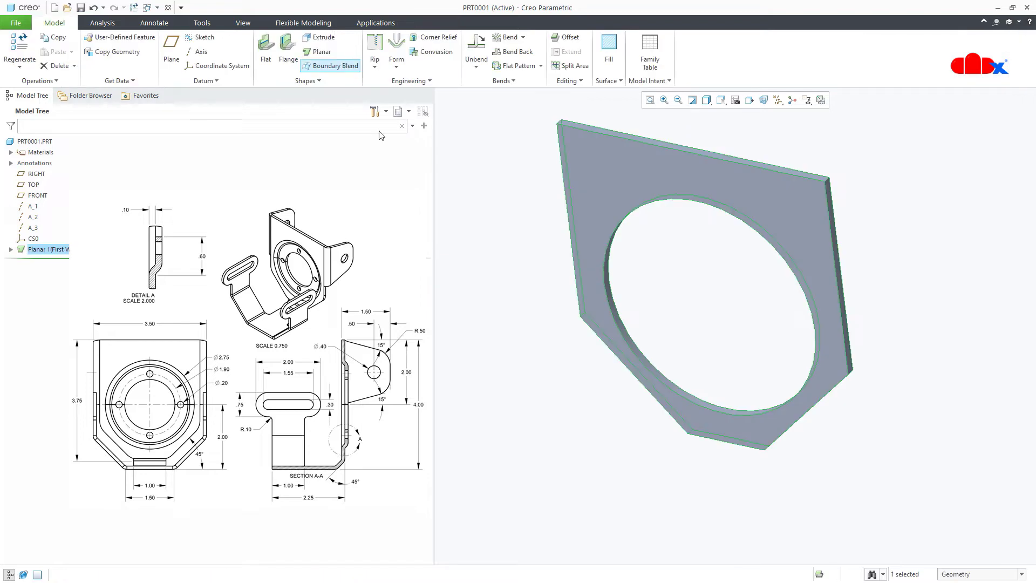
key(ctrl+d)
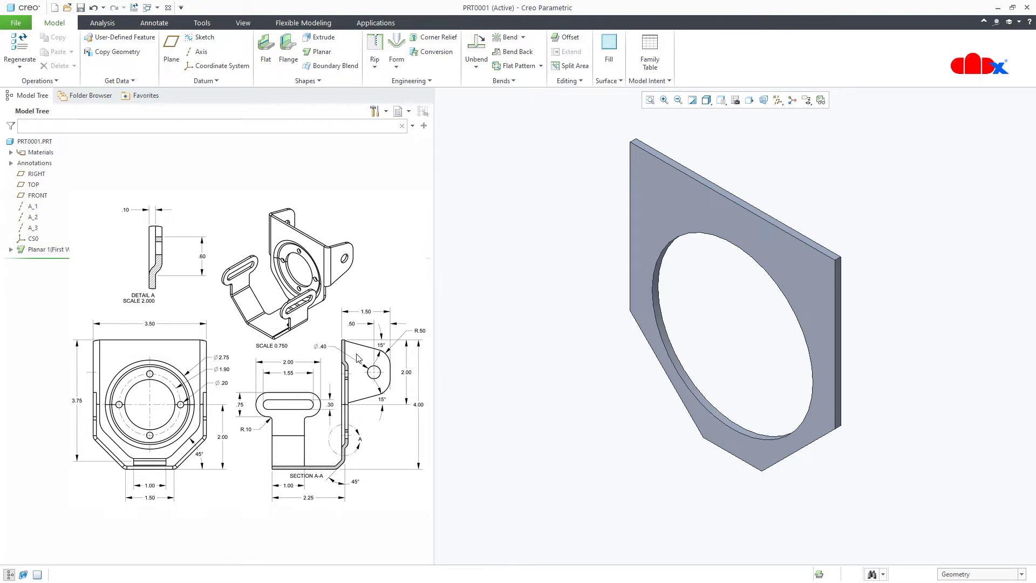
Attach a flange wall to the plate's short bottom edge and open its shape sketch at the end of the wall.
click(289, 51)
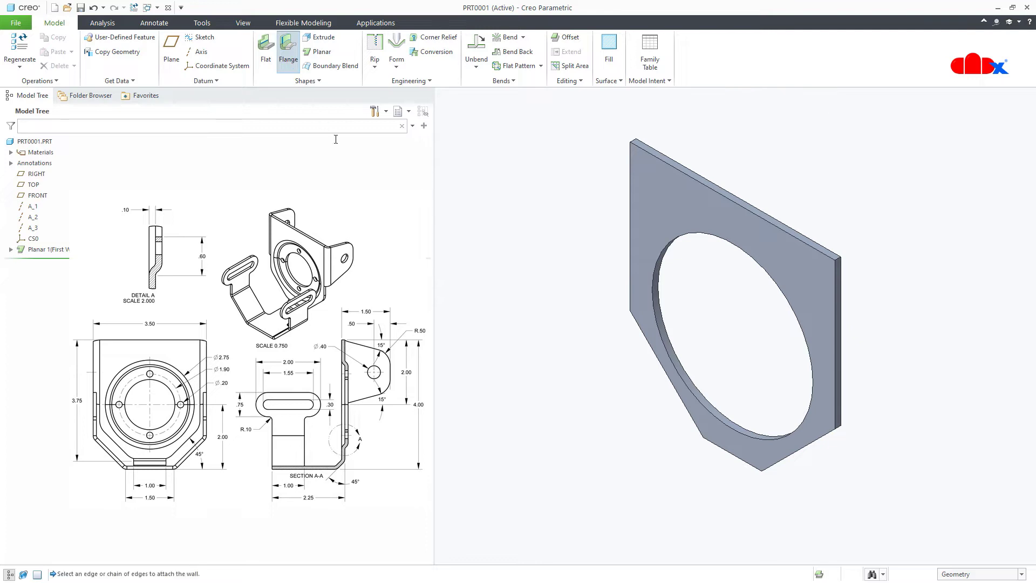
click(734, 452)
mouse_move(734, 452)
middle_down()
mouse_move(706, 453)
mouse_move(720, 458)
middle_up()
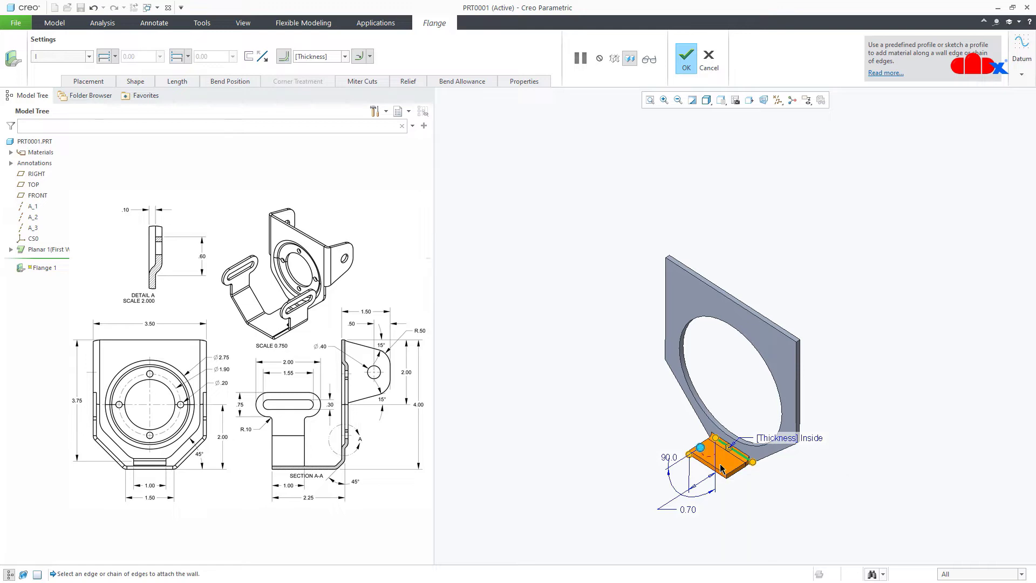
click(135, 82)
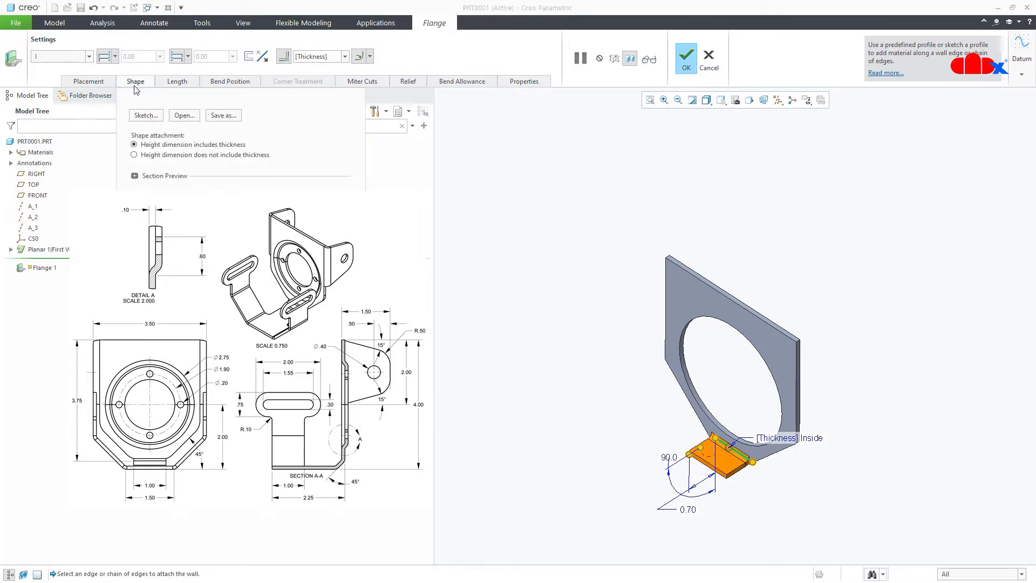
click(143, 116)
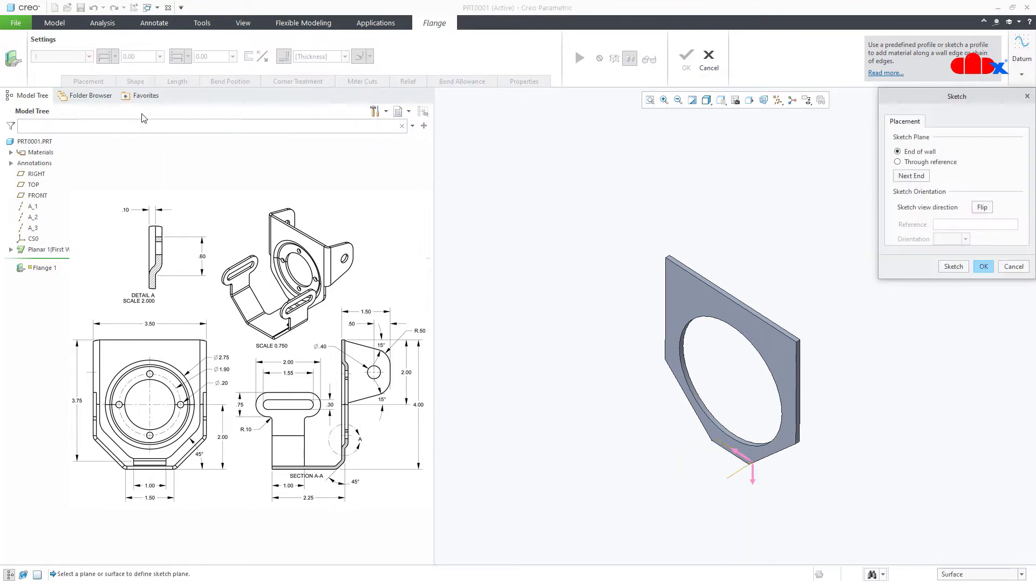
click(953, 267)
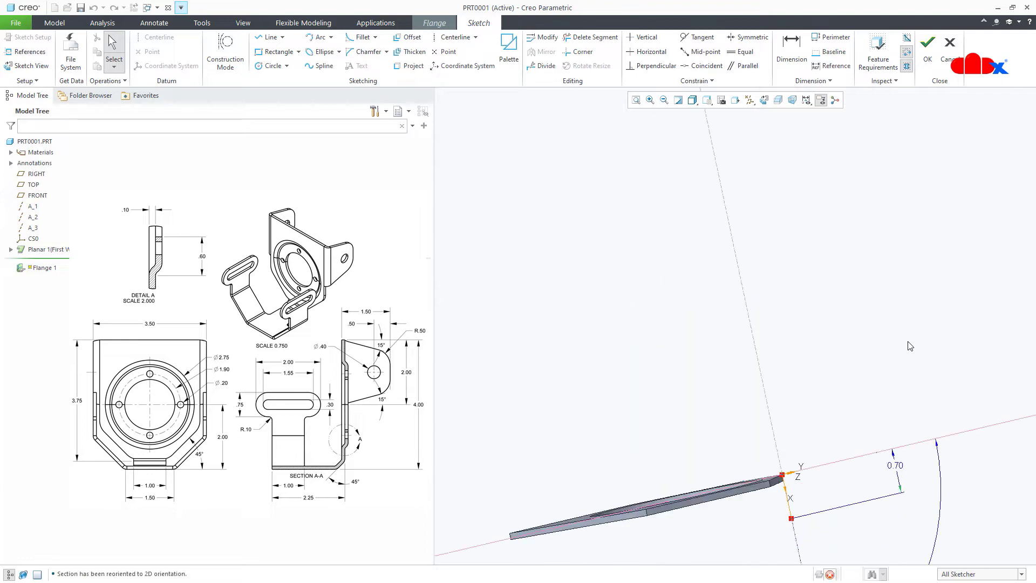
scroll(680, 464, up, 3)
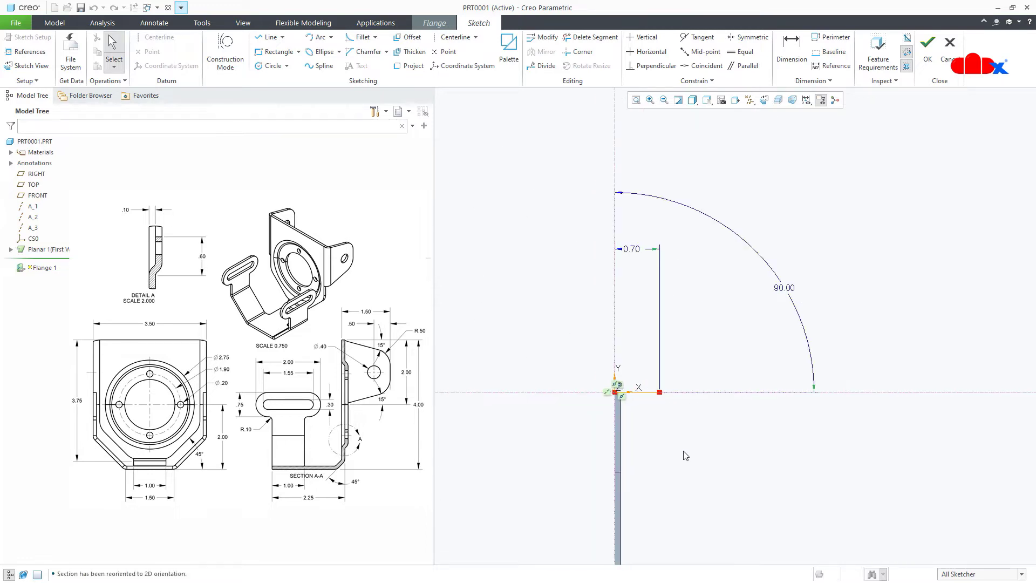
Set the flange profile's angle to 45 degrees and sketch a horizontal line about 1.94 long outward from its free end.
double_click(788, 290)
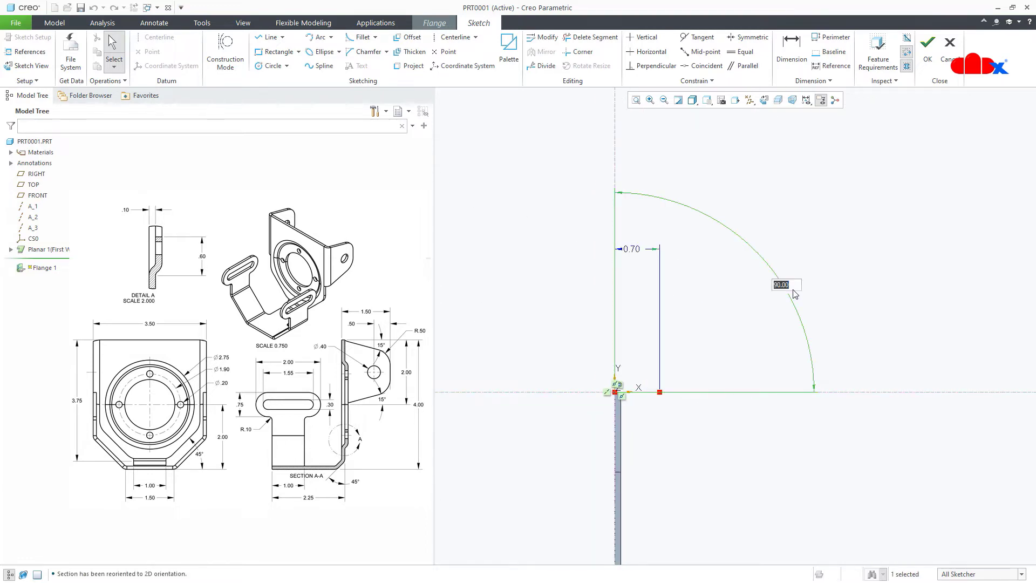
text(45)
key(Return)
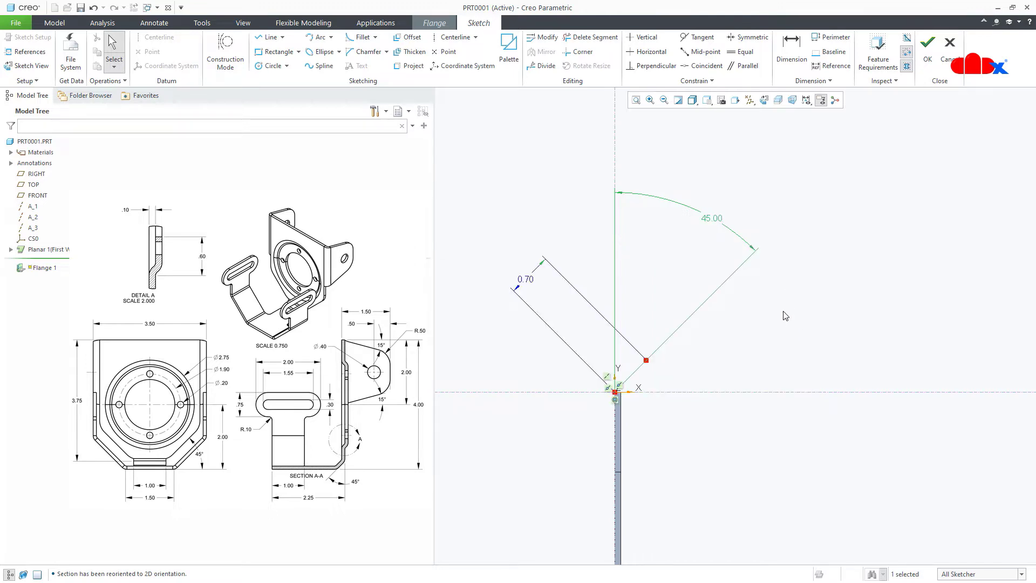
right_click(732, 440)
click(757, 461)
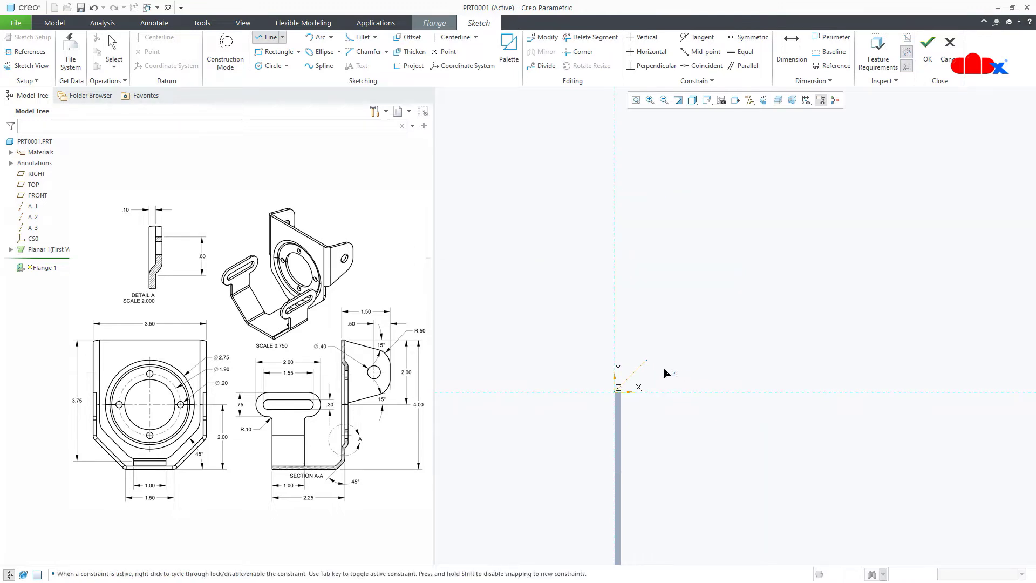
click(647, 360)
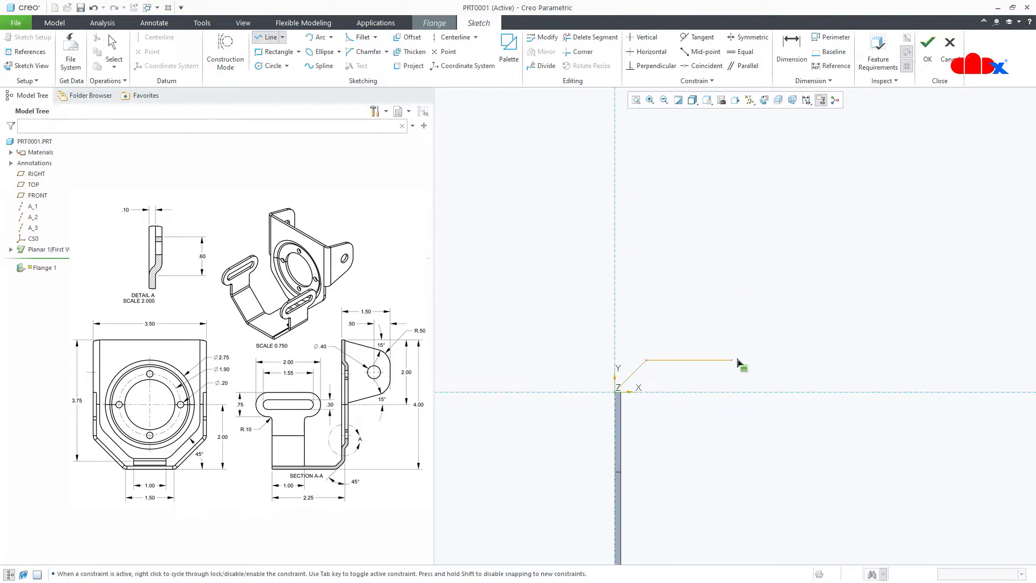
click(771, 360)
middle_click(773, 413)
Dimension the horizontal line's outer endpoint 2.25 from the vertical reference.
right_click(767, 446)
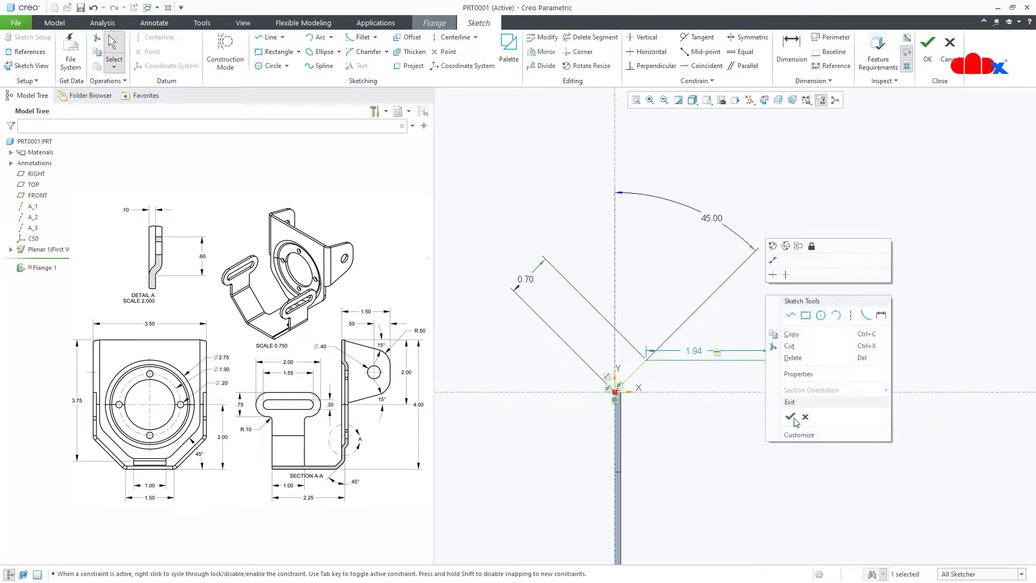
click(878, 316)
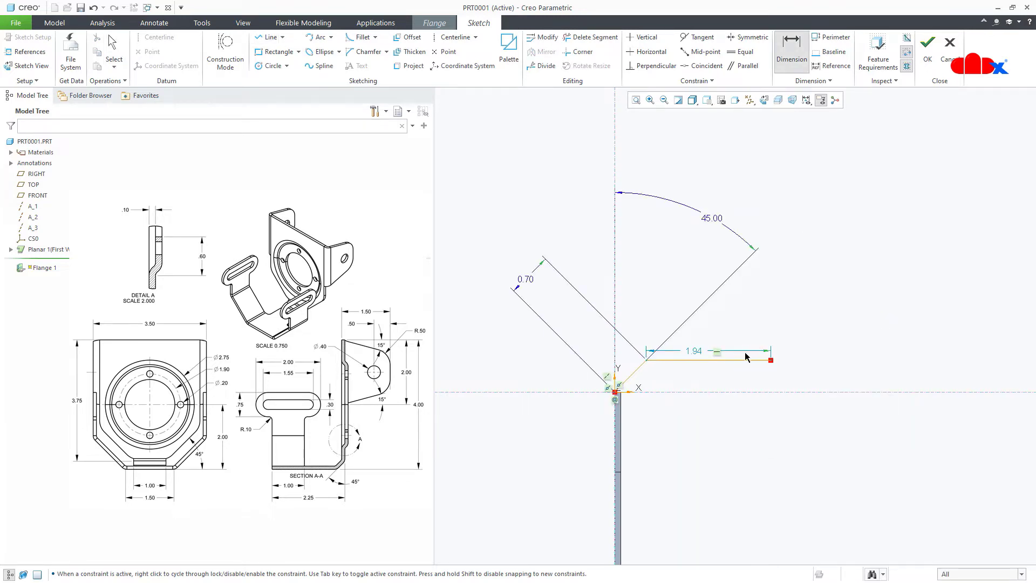
click(771, 361)
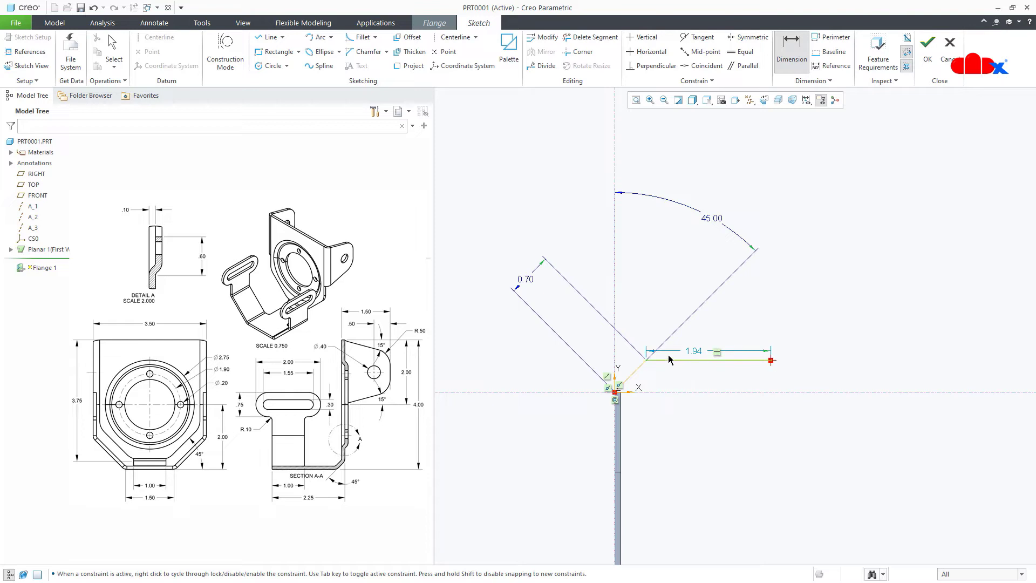
middle_click(650, 281)
text(2.2)
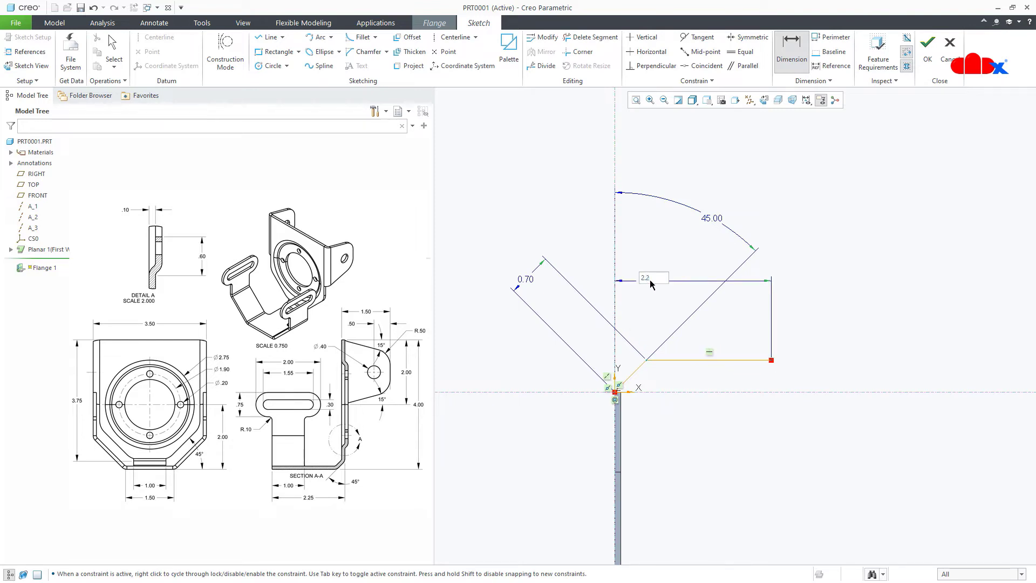
text(5)
key(Return)
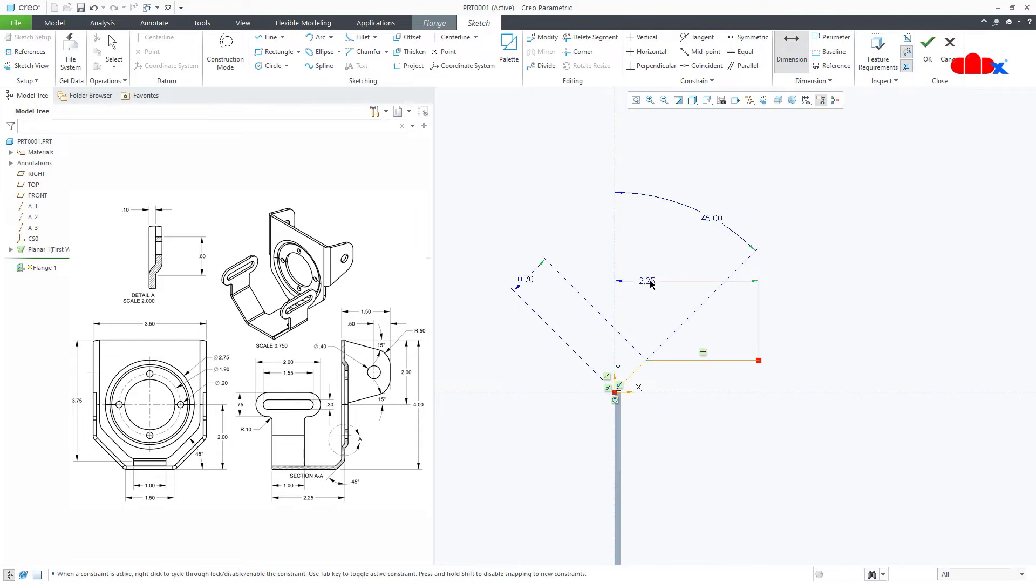
Delete the sloped line's 0.70 dimension, dimension the horizontal line 4.00 from the plate's far edge, and finish the sketch.
click(532, 282)
key(Delete)
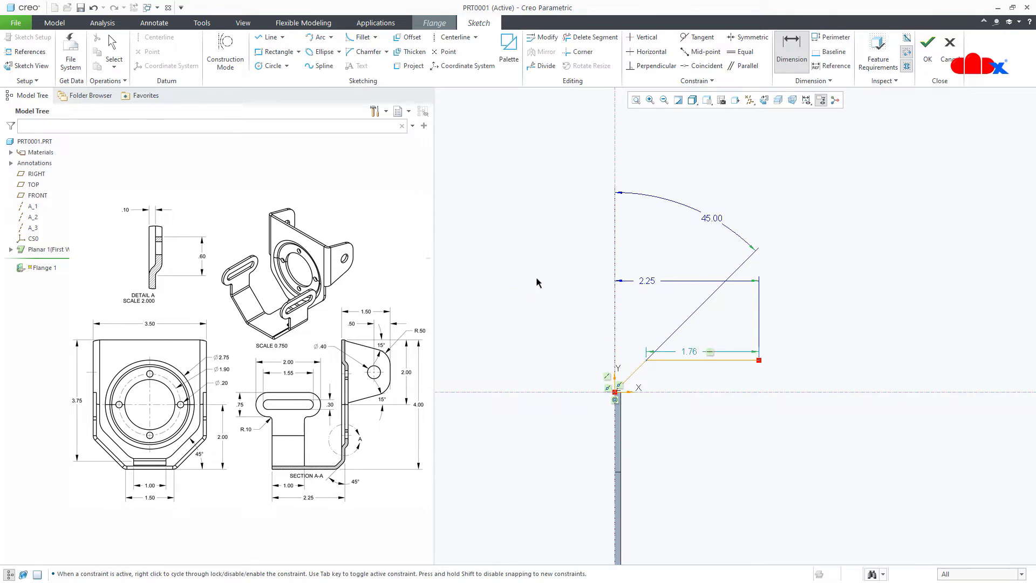
scroll(645, 241, down, 5)
scroll(653, 327, up, 4)
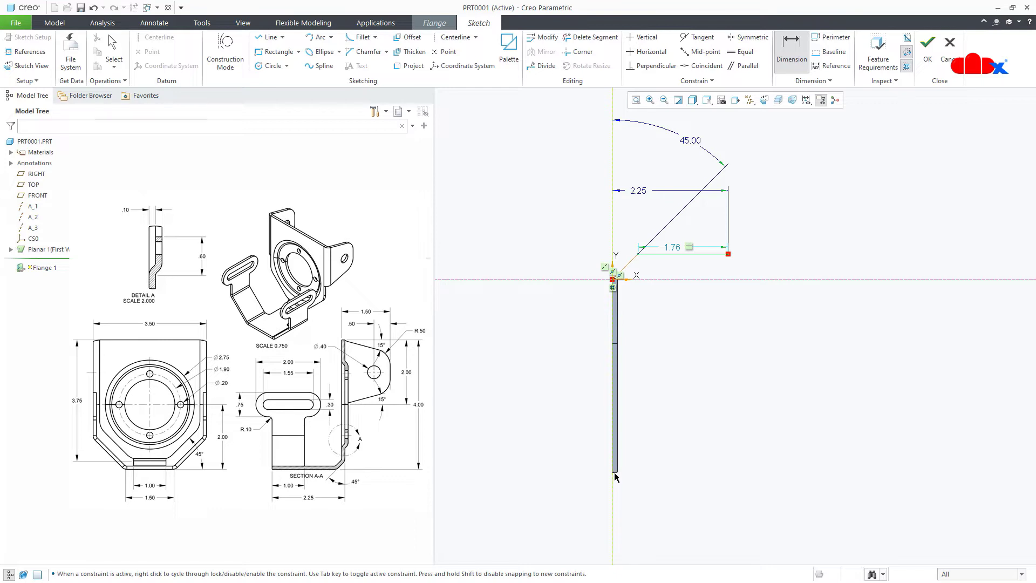
scroll(615, 476, up, 4)
middle_click(710, 383)
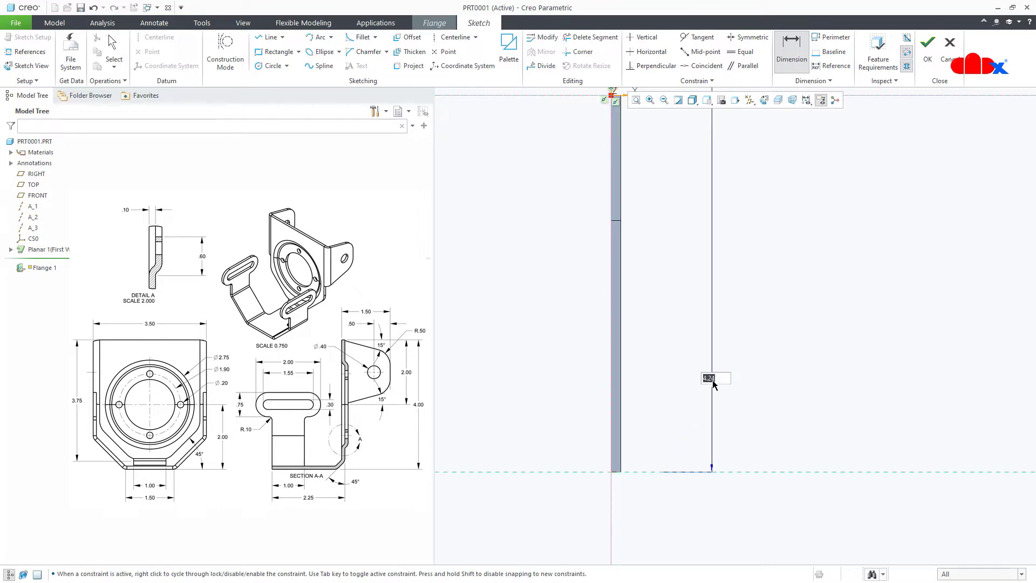
text(4)
key(Return)
scroll(723, 390, down, 4)
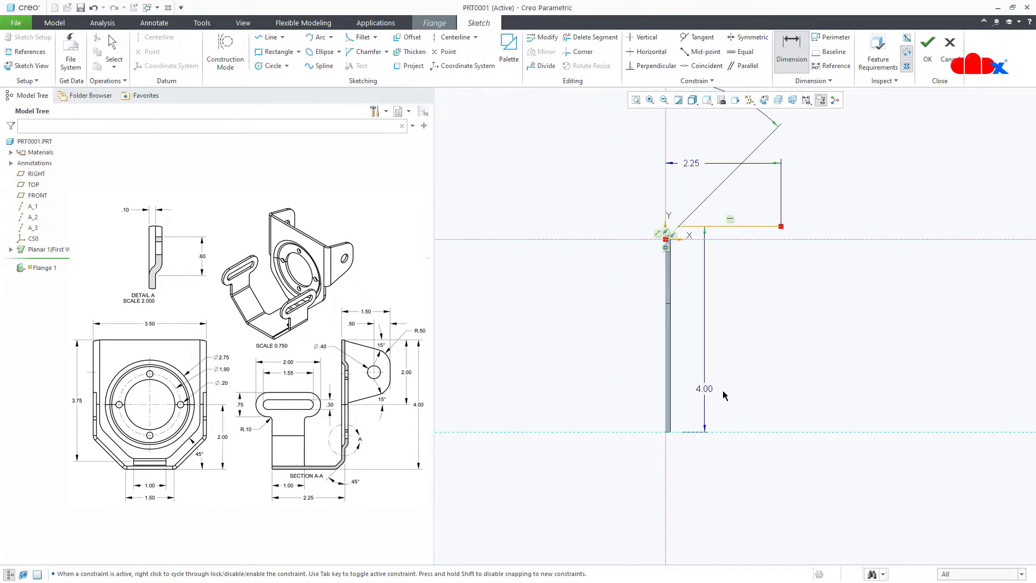
click(928, 48)
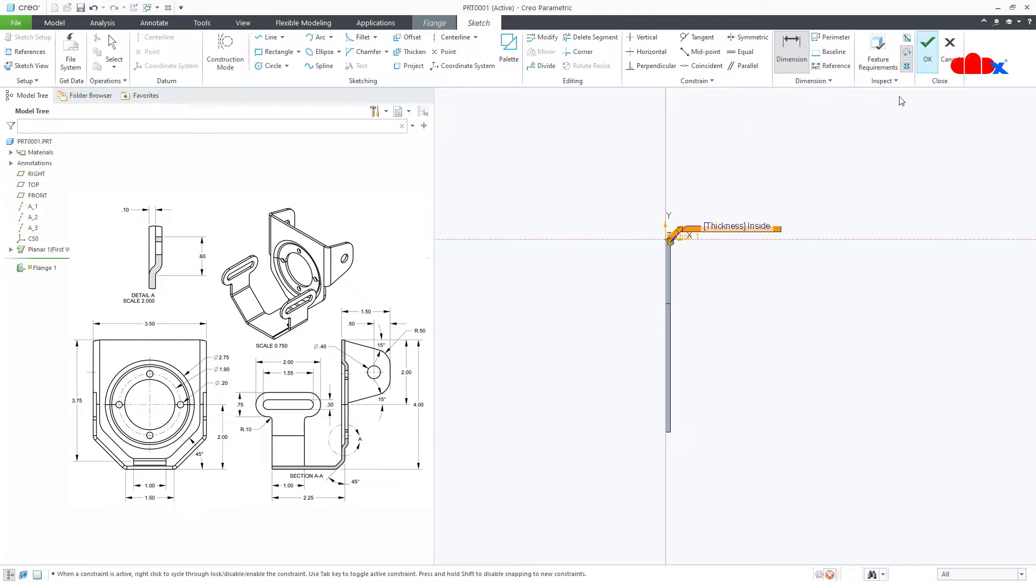
Set the flange's bend relief type to Rectangular and complete the flange.
middle_drag(705, 251, 710, 264)
key(ctrl+d)
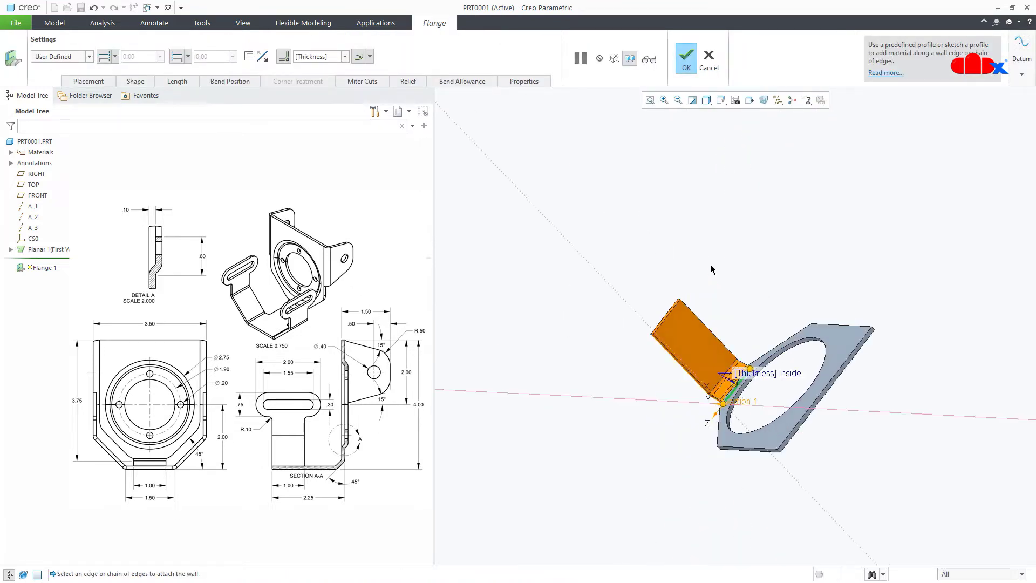
scroll(814, 396, up, 6)
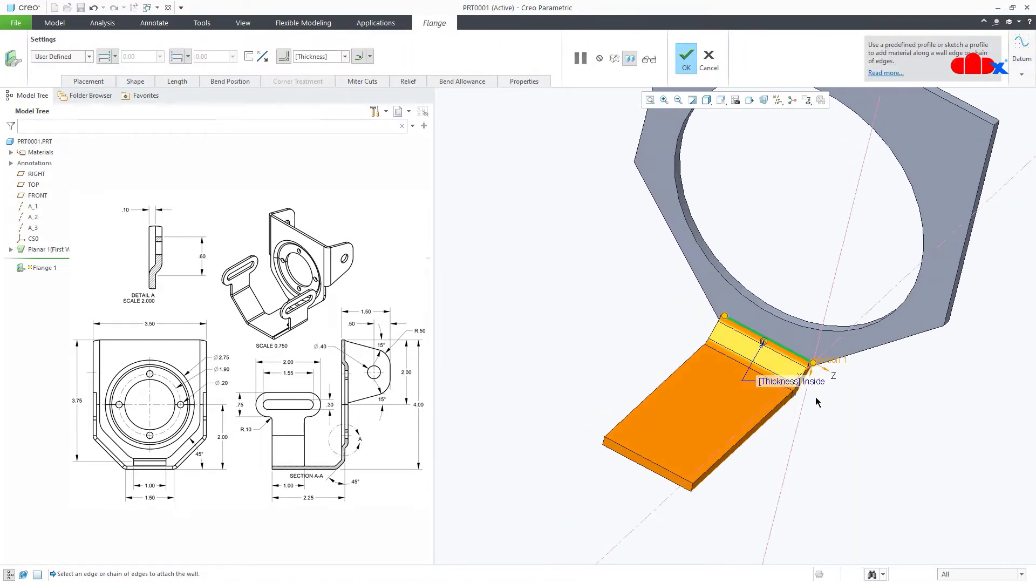
mouse_move(799, 316)
middle_down()
mouse_move(799, 357)
mouse_move(806, 351)
mouse_move(786, 313)
middle_up()
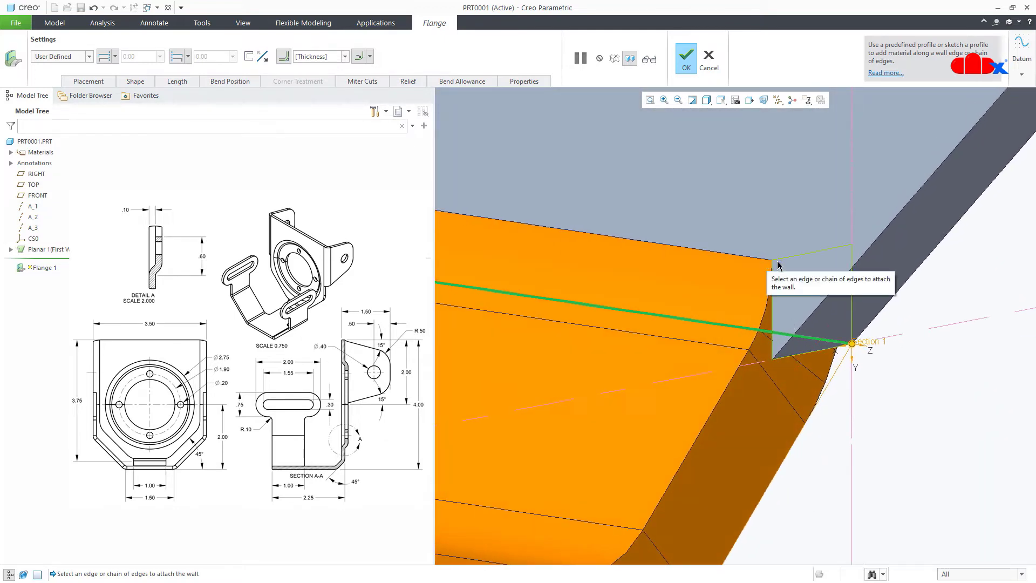
scroll(829, 339, down, 5)
middle_drag(829, 339, 835, 351)
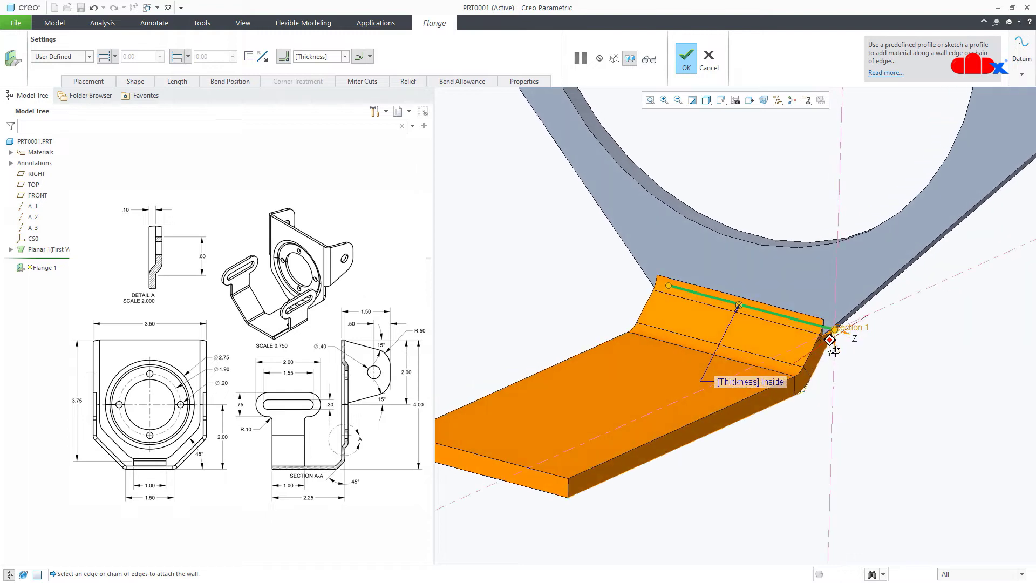
click(415, 82)
click(438, 162)
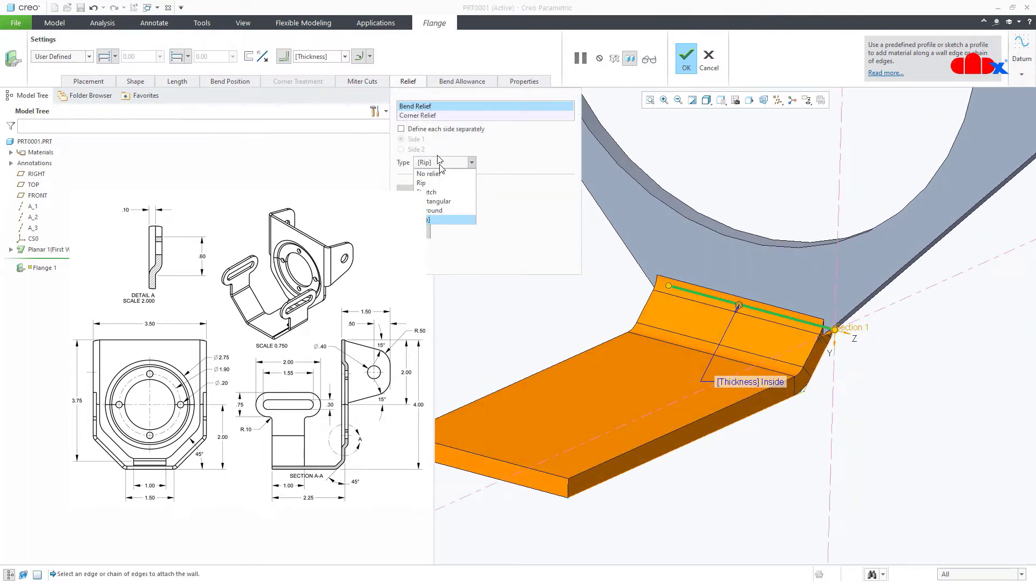
click(461, 200)
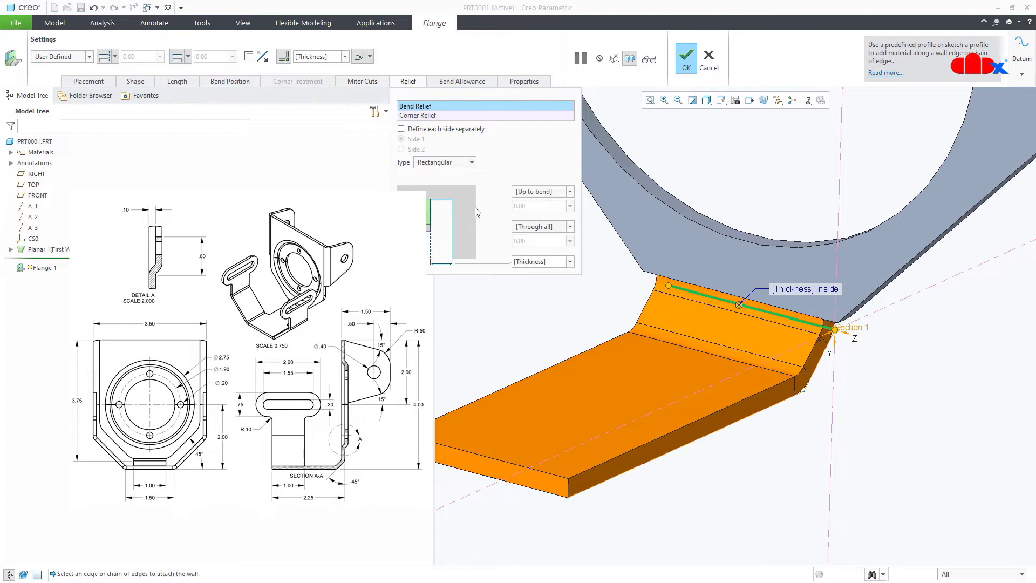
middle_drag(822, 348, 844, 330)
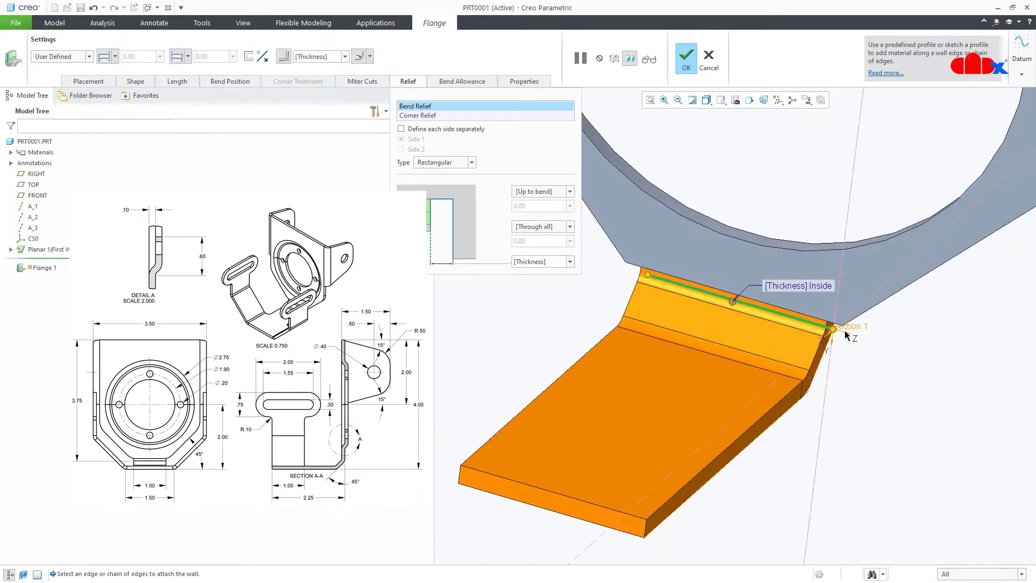
click(686, 59)
middle_drag(858, 435, 808, 452)
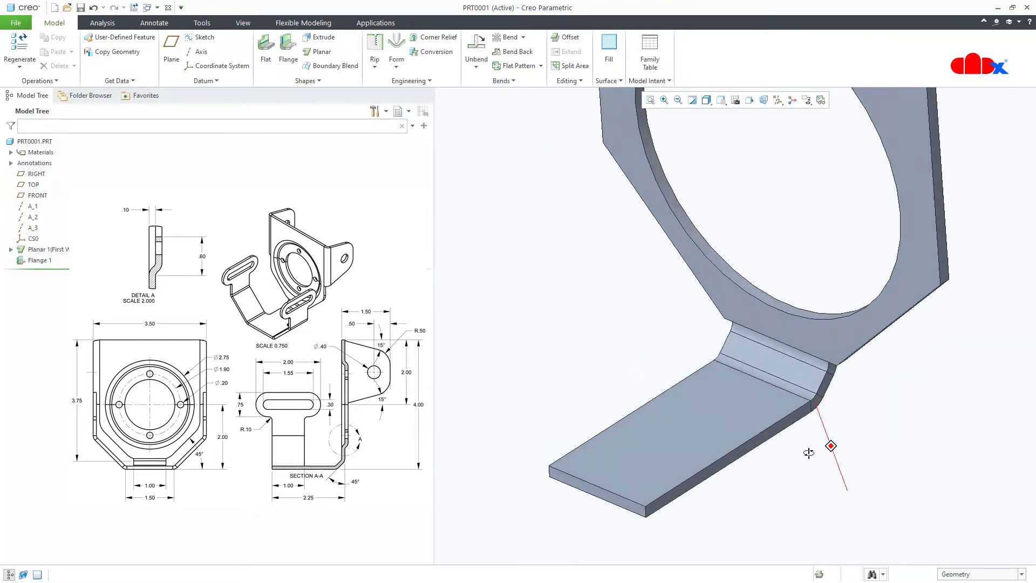
scroll(809, 453, down, 5)
key(ctrl+d)
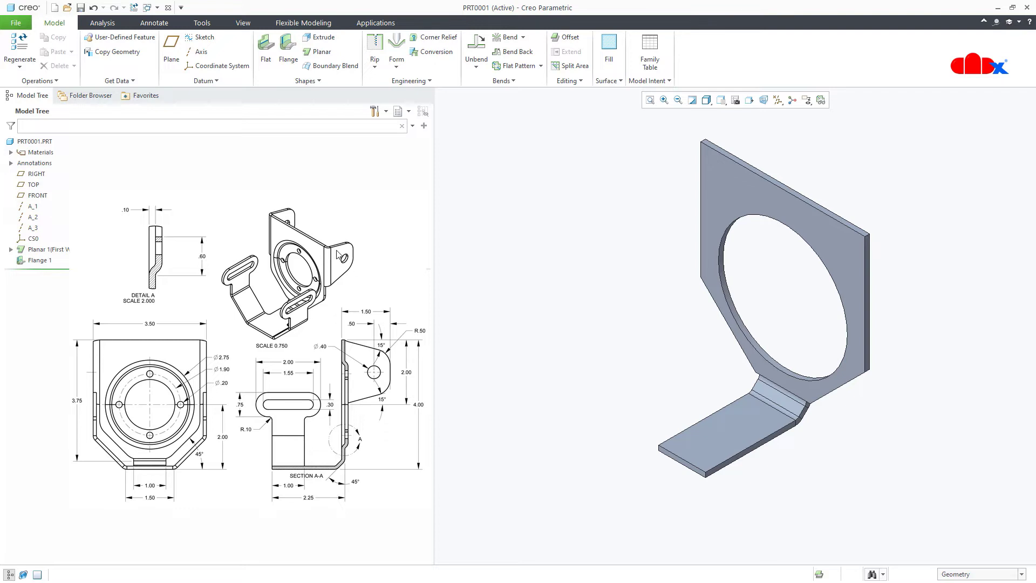
Start a flat wall on the plate's straight vertical side edge and set its shape to Trapezoid.
click(268, 69)
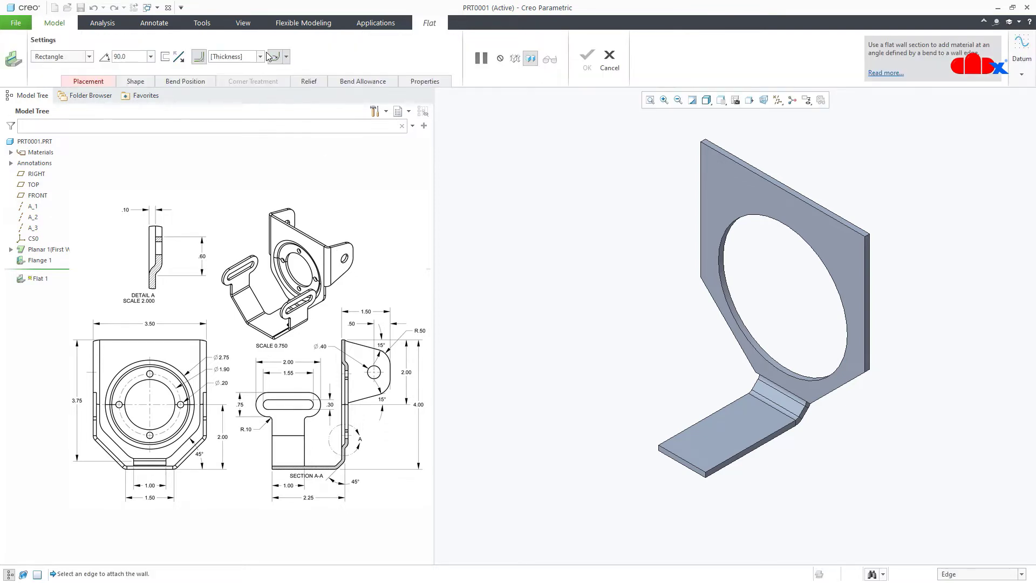
click(872, 296)
middle_drag(872, 296, 861, 417)
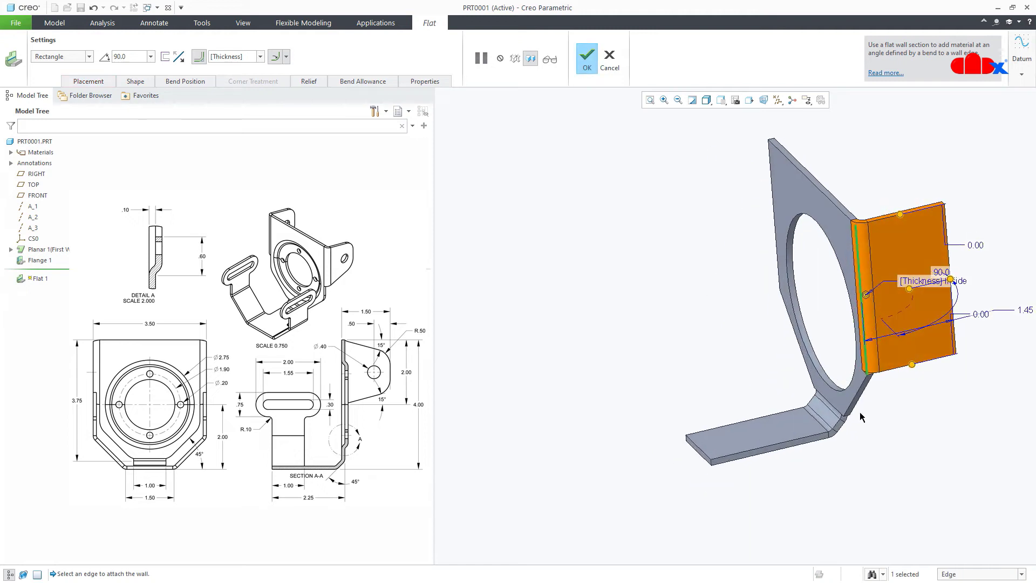
click(52, 57)
click(53, 75)
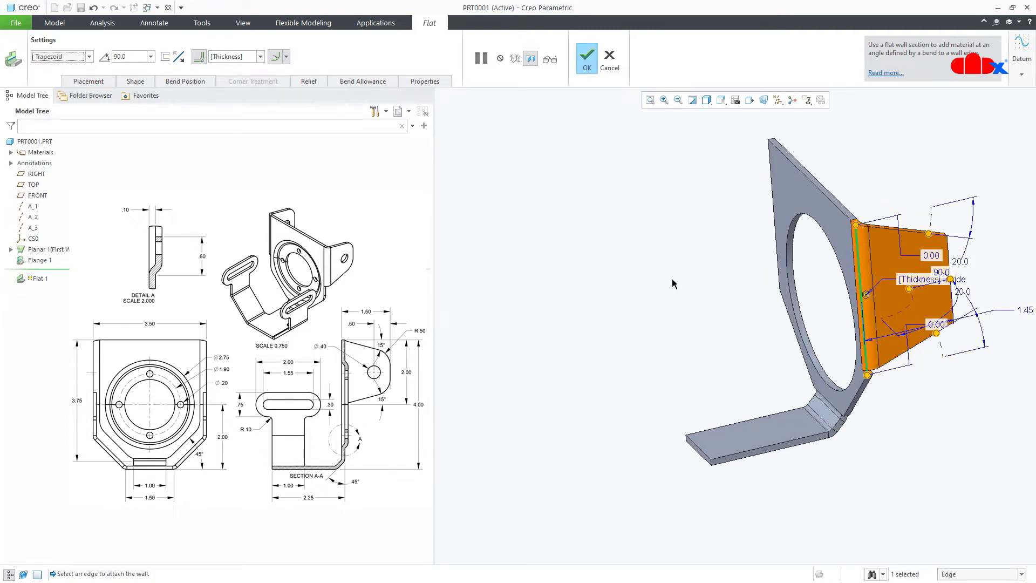
Pull the flat wall's lower end inward by about 0.81 along the attachment edge and open its shape sketch.
middle_drag(671, 284, 804, 307)
middle_drag(714, 331, 693, 339)
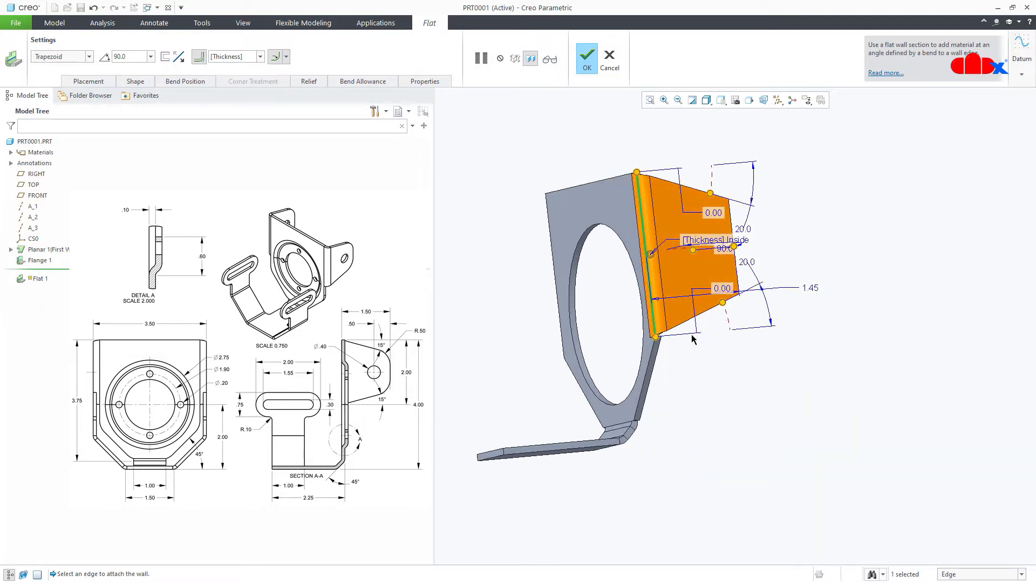
drag(655, 339, 653, 286)
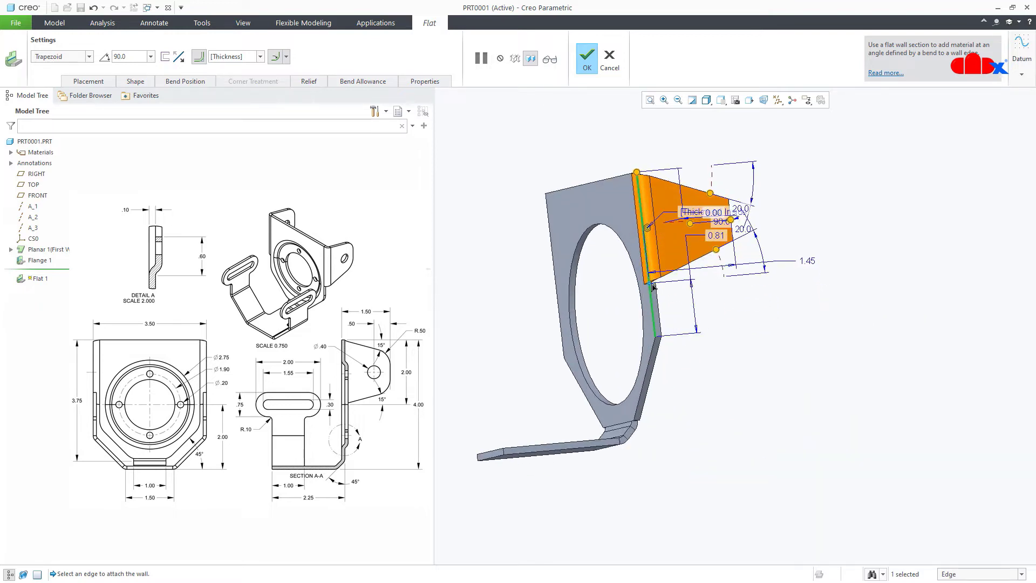
scroll(653, 286, up, 5)
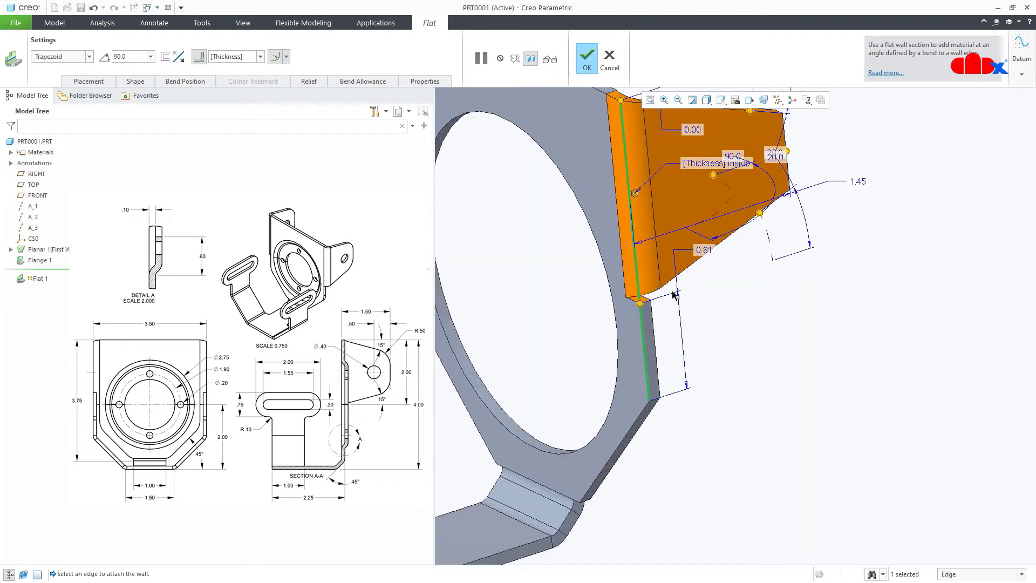
scroll(730, 385, down, 3)
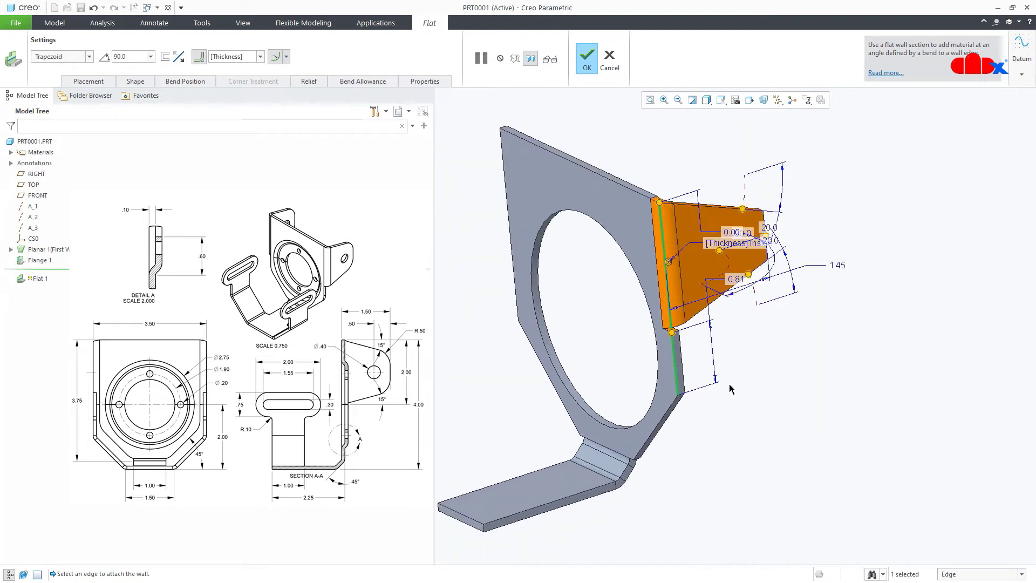
click(135, 81)
click(149, 111)
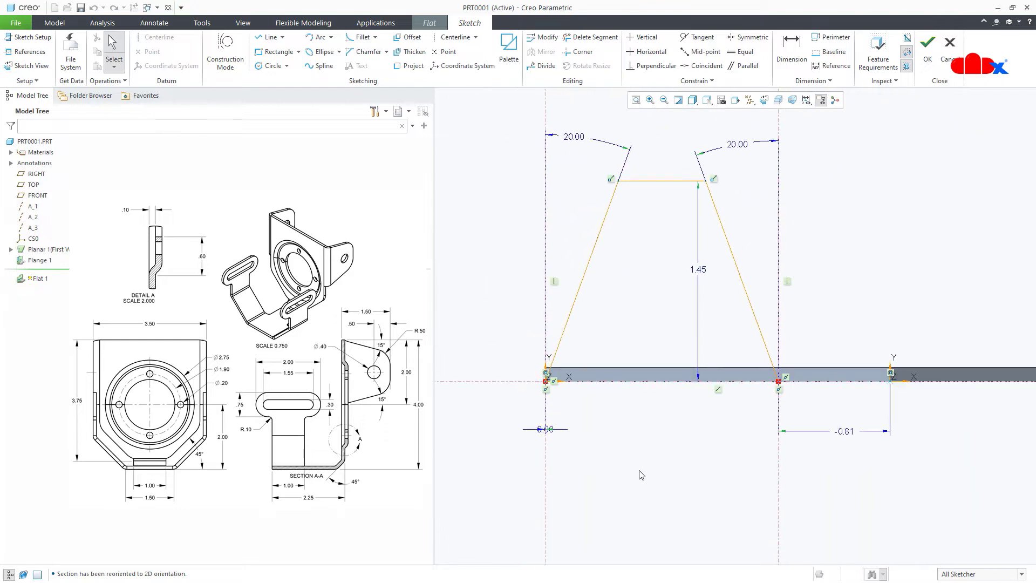
click(791, 48)
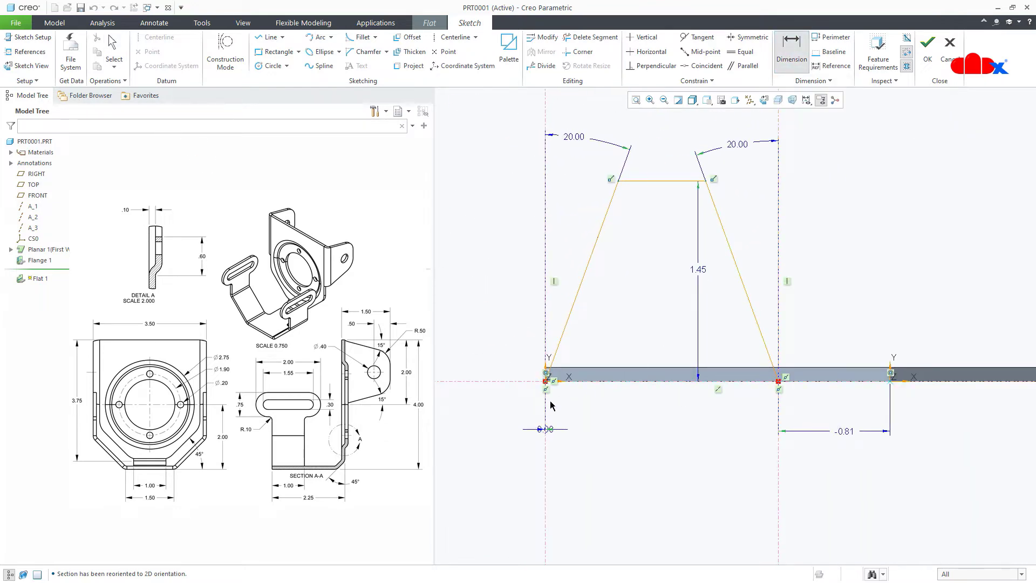
middle_click(684, 446)
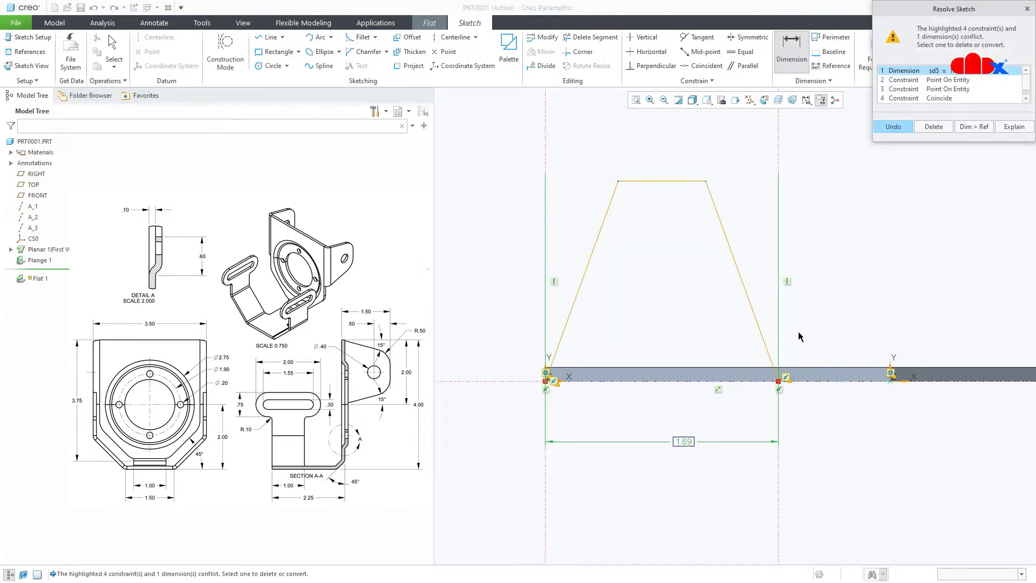
click(891, 127)
click(891, 126)
middle_click(823, 432)
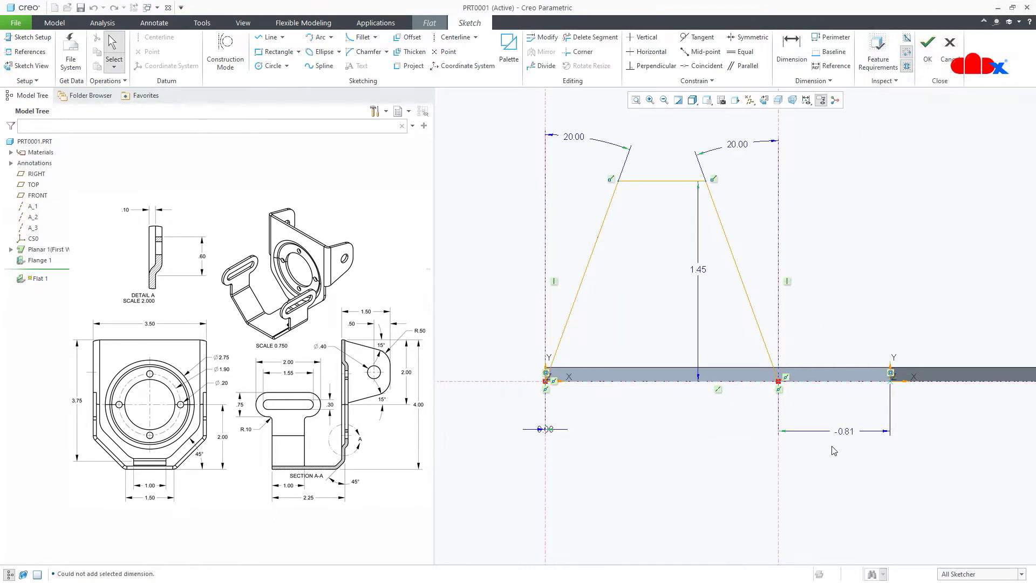
Delete the trapezoid's 0.81 end offset dimension and dimension the distance between its two vertical references as 2.00.
click(848, 435)
key(Delete)
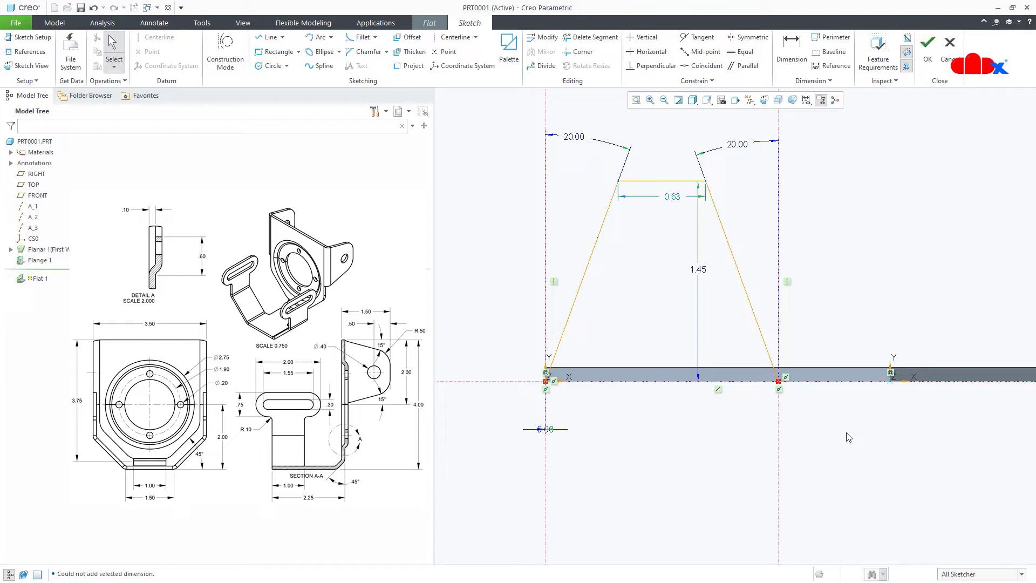
click(791, 47)
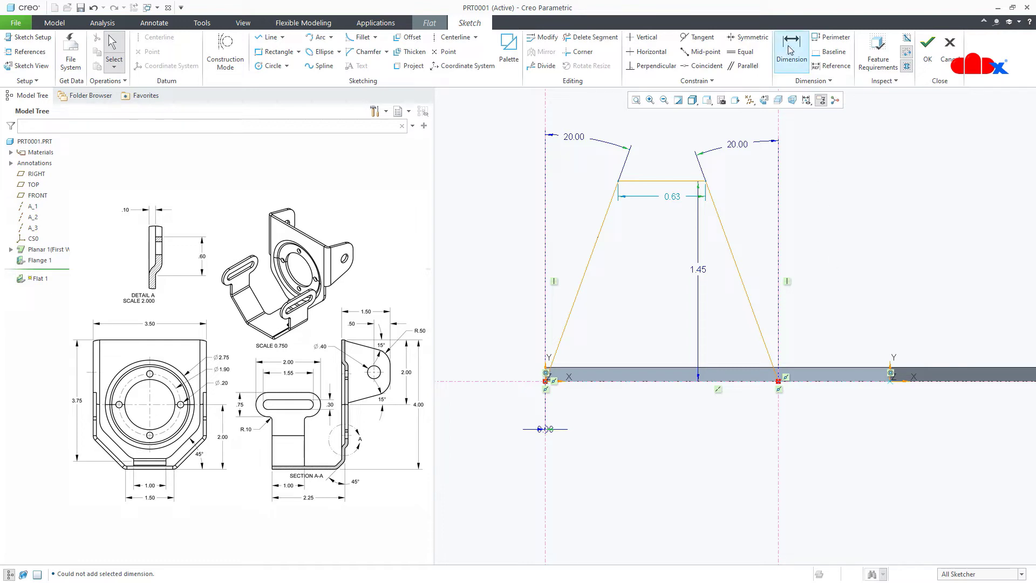
click(544, 453)
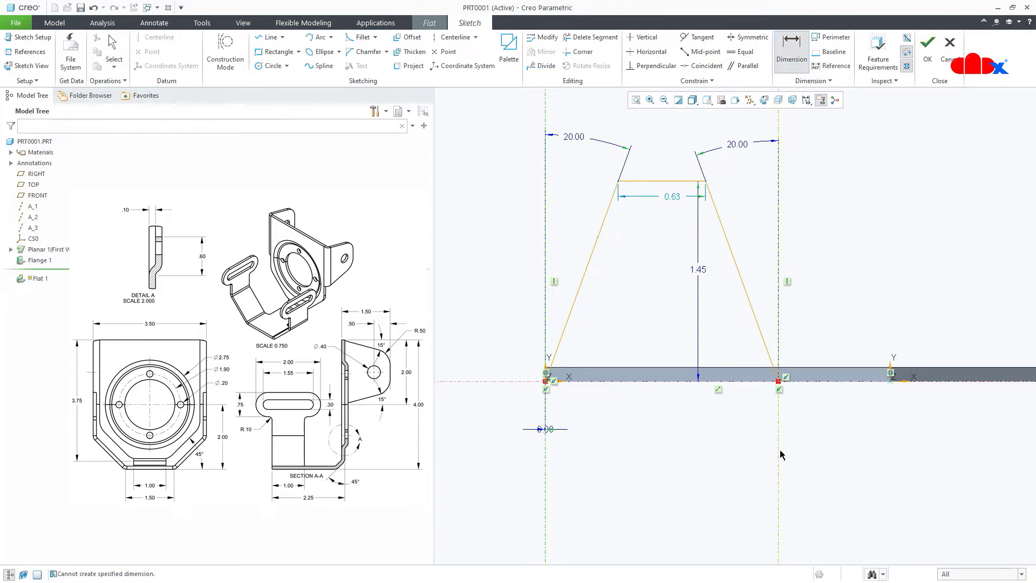
middle_click(705, 451)
text(2)
key(Return)
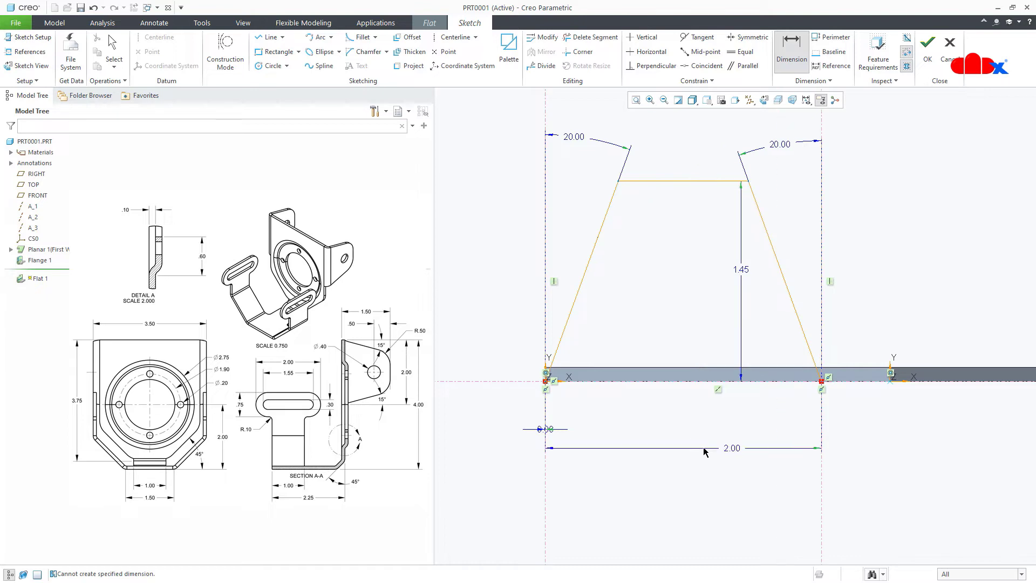
Set both side angles of the trapezoid to 15 degrees.
double_click(779, 145)
text(15)
key(Return)
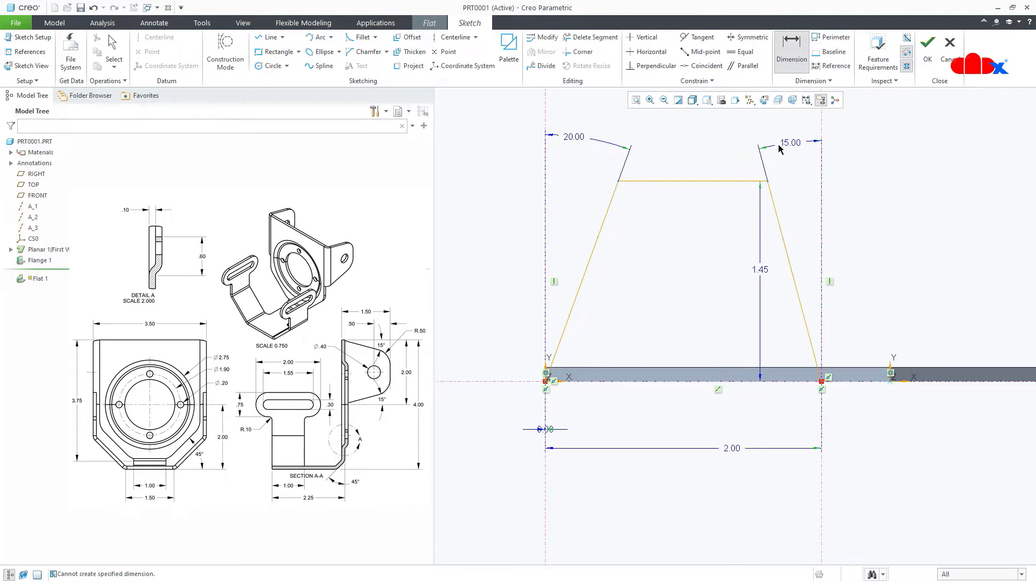
double_click(572, 142)
text(15)
key(Return)
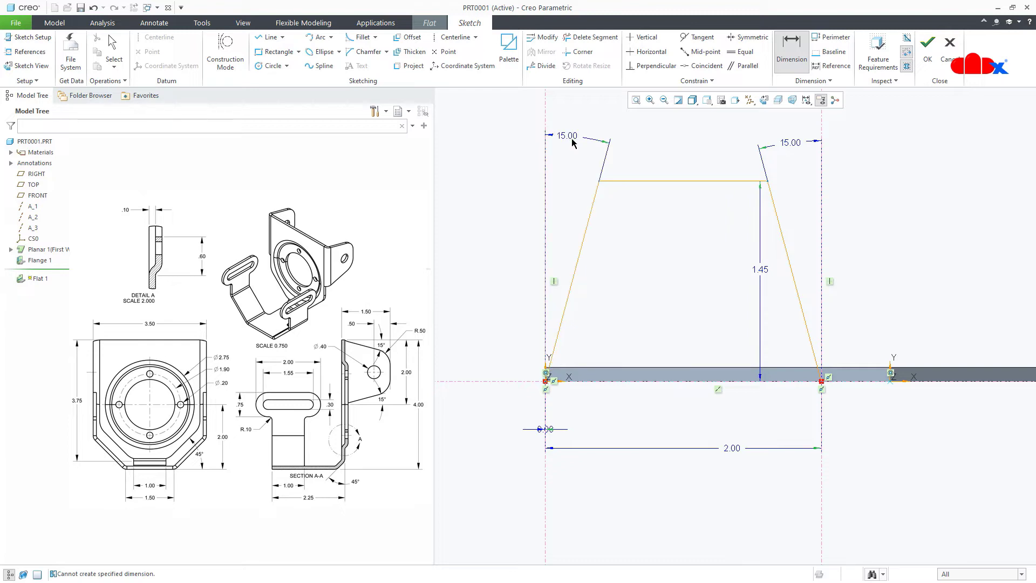
Set the trapezoid's height to 1.50 and finish the shape sketch.
double_click(760, 269)
text(1.5)
key(Return)
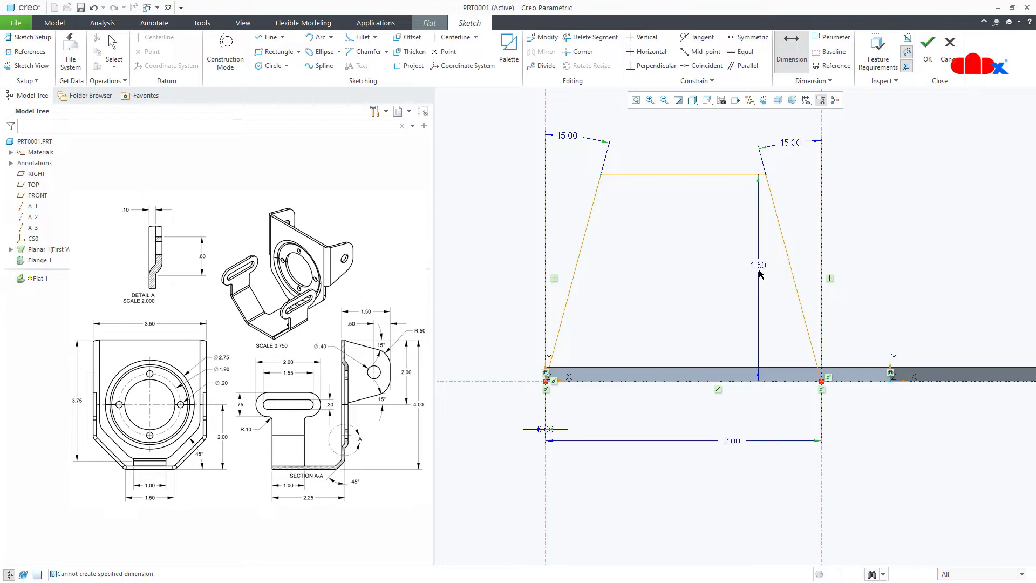
click(928, 51)
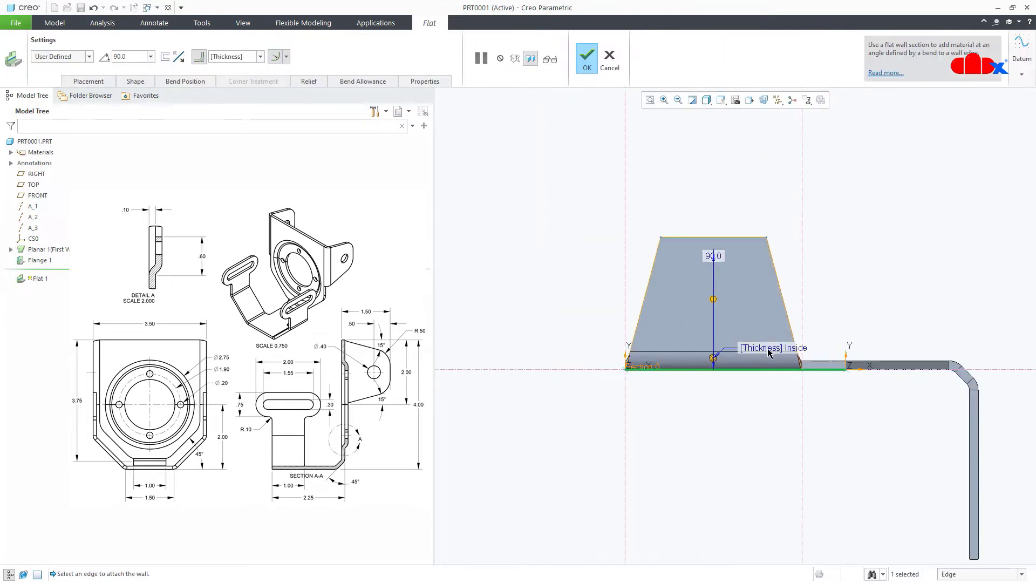
Set the flat wall's bend relief type to Rectangular.
middle_drag(753, 395, 761, 438)
scroll(790, 347, down, 3)
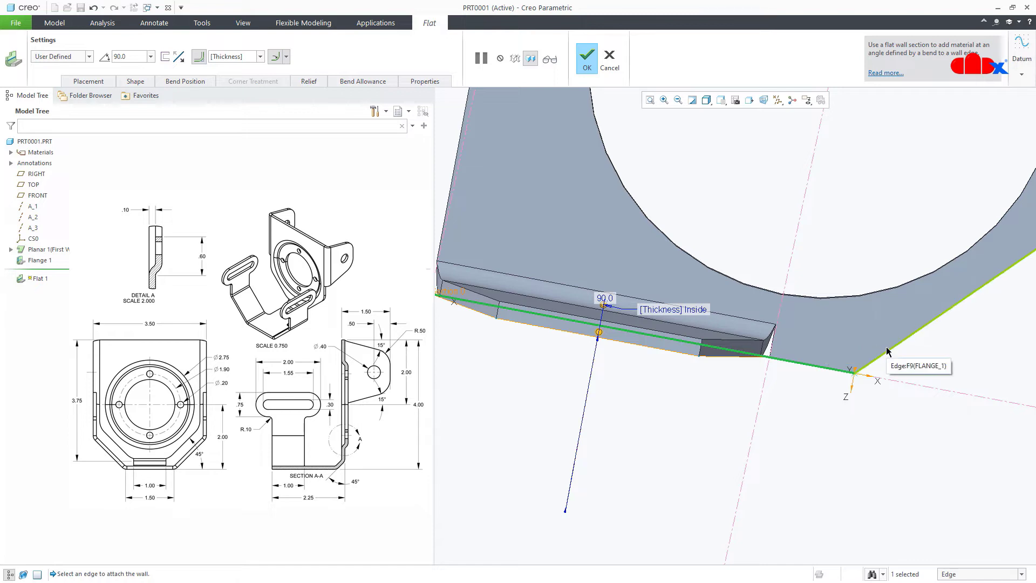
scroll(886, 347, down, 3)
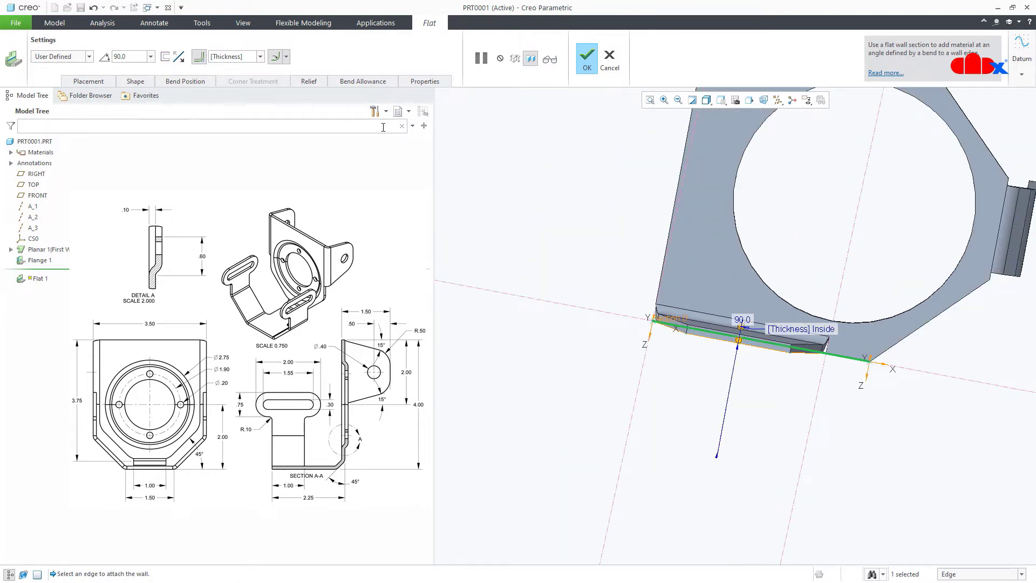
click(308, 81)
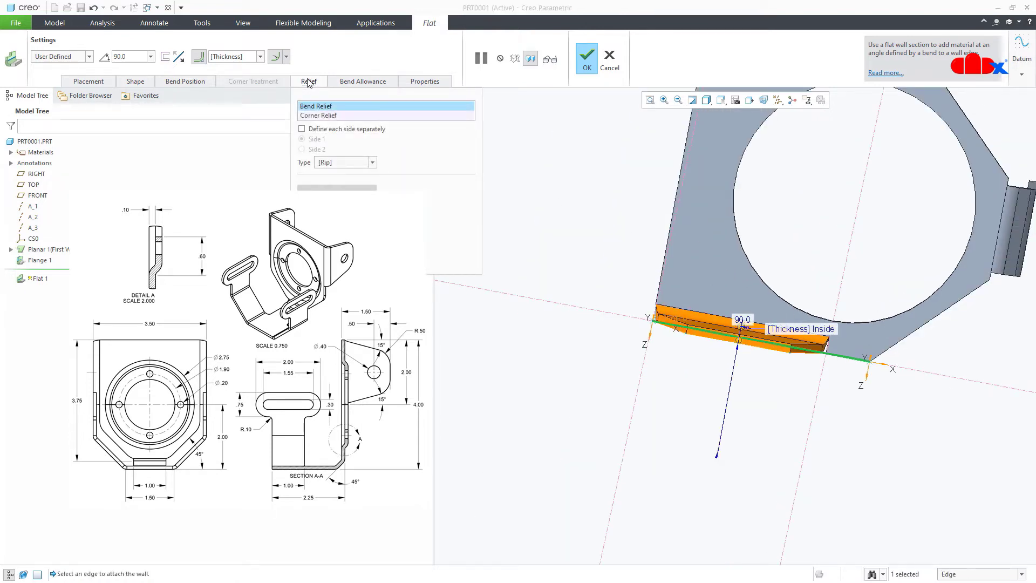
click(348, 163)
drag(347, 96, 520, 132)
click(512, 174)
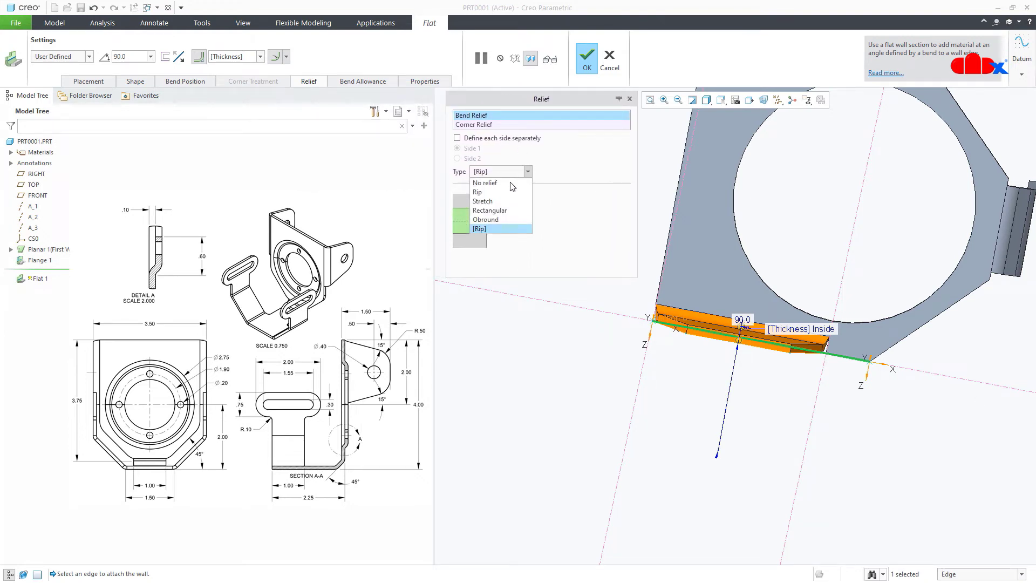
click(505, 208)
Set the rectangular bend relief's width to 0.75 and complete the flat wall.
click(603, 271)
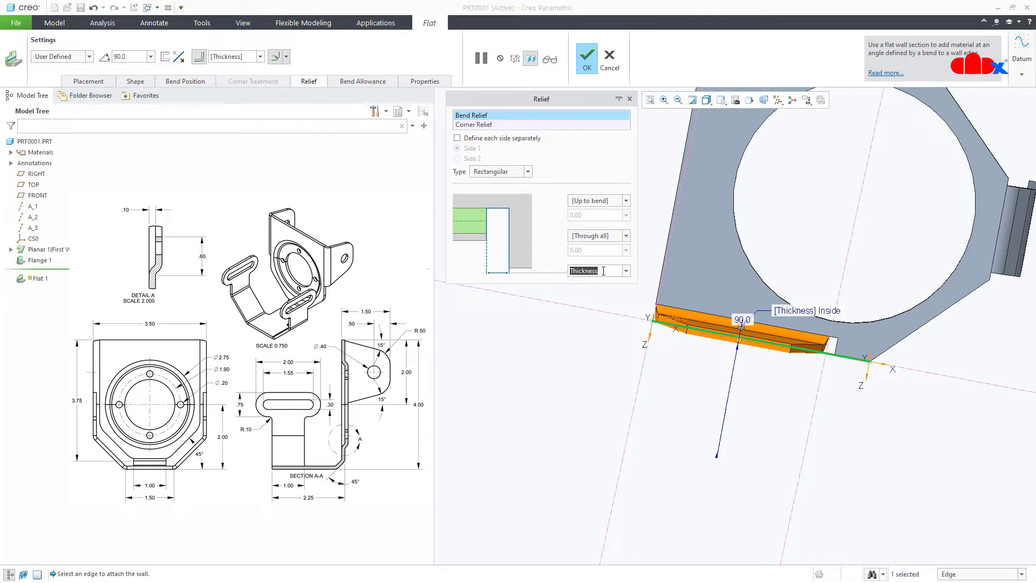
key(BackSpace)
text(.75)
key(Return)
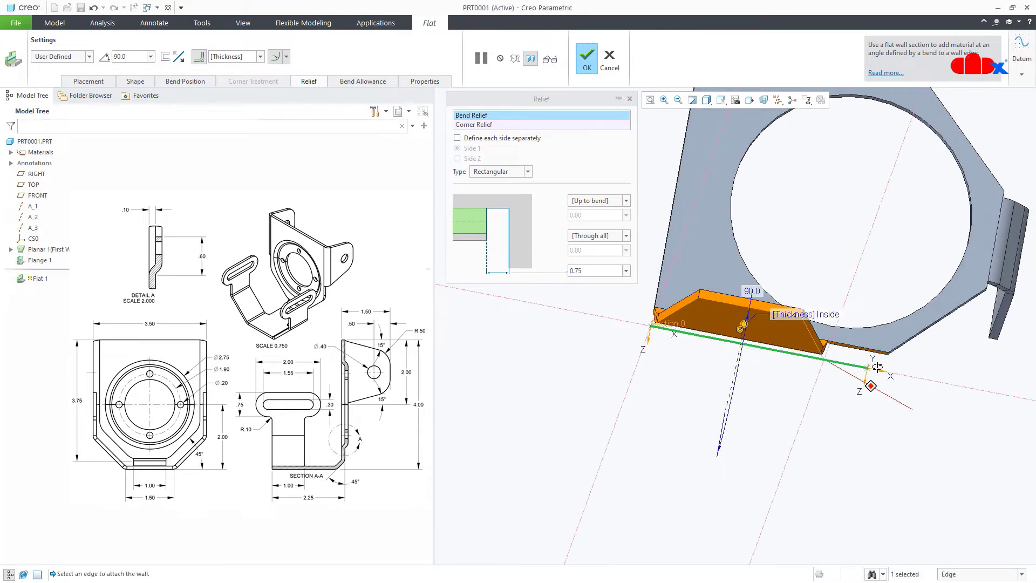
click(589, 61)
Mirror the flat wall about the RIGHT datum plane to the plate's opposite side.
scroll(703, 386, up, 3)
middle_drag(702, 386, 675, 377)
click(575, 81)
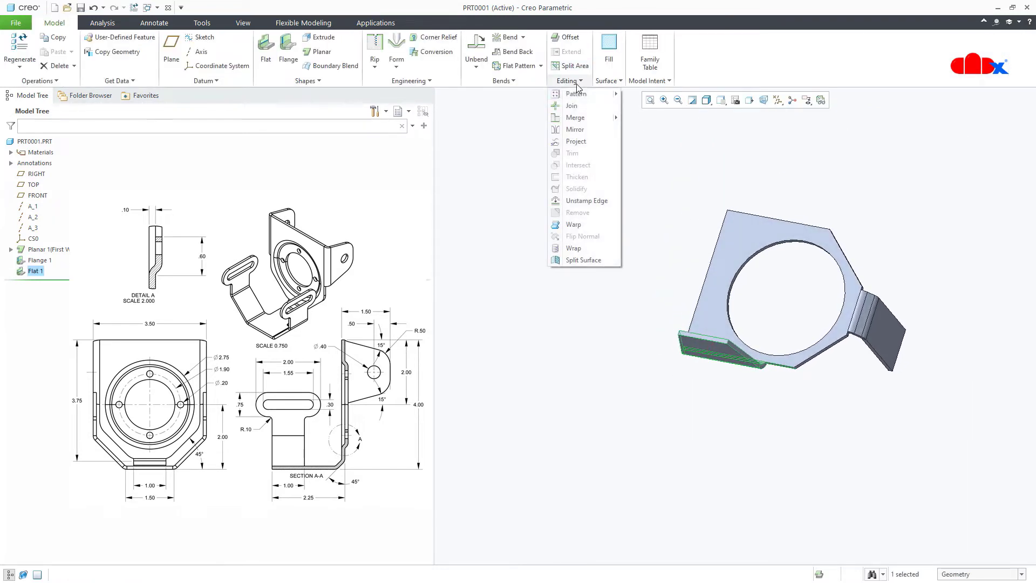
click(574, 130)
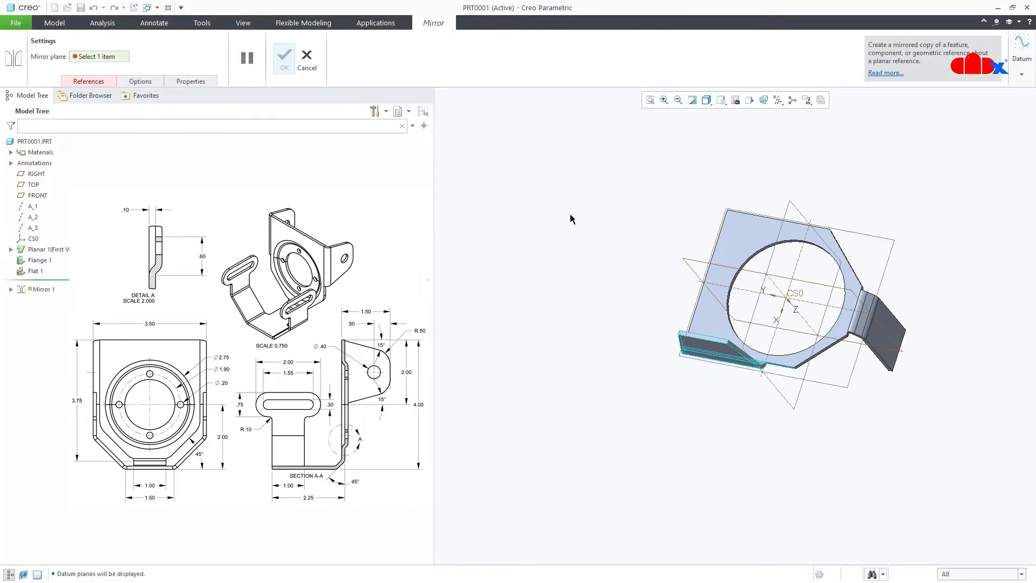
click(695, 259)
middle_click(631, 254)
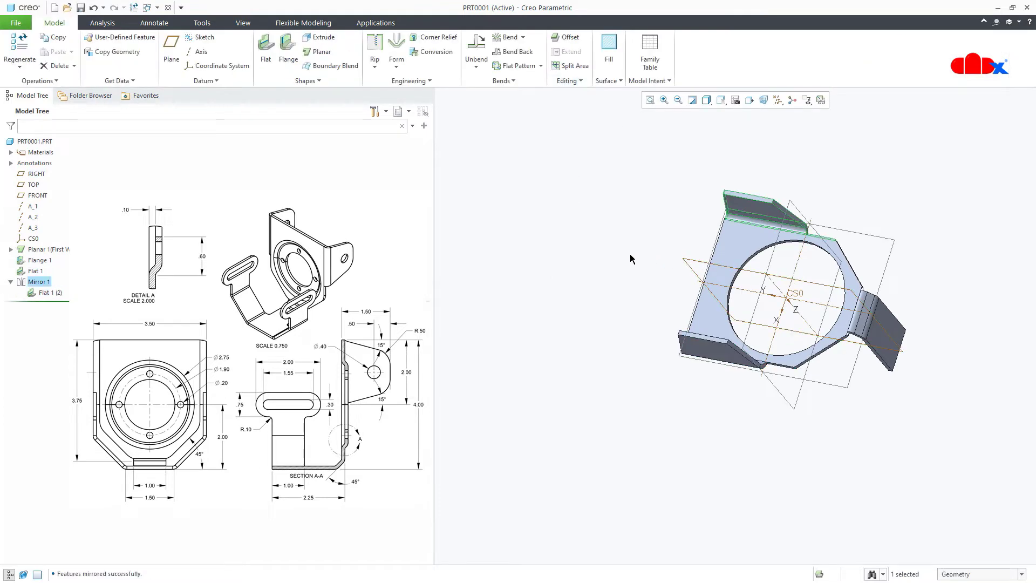
Hide the datum planes, inspect both side walls, and restore the model's default orientation.
key(d)
click(630, 255)
middle_drag(761, 255, 737, 336)
scroll(780, 297, down, 4)
mouse_move(820, 291)
middle_down()
mouse_move(838, 285)
mouse_move(805, 287)
mouse_move(833, 385)
middle_up()
scroll(801, 290, up, 3)
key(ctrl+d)
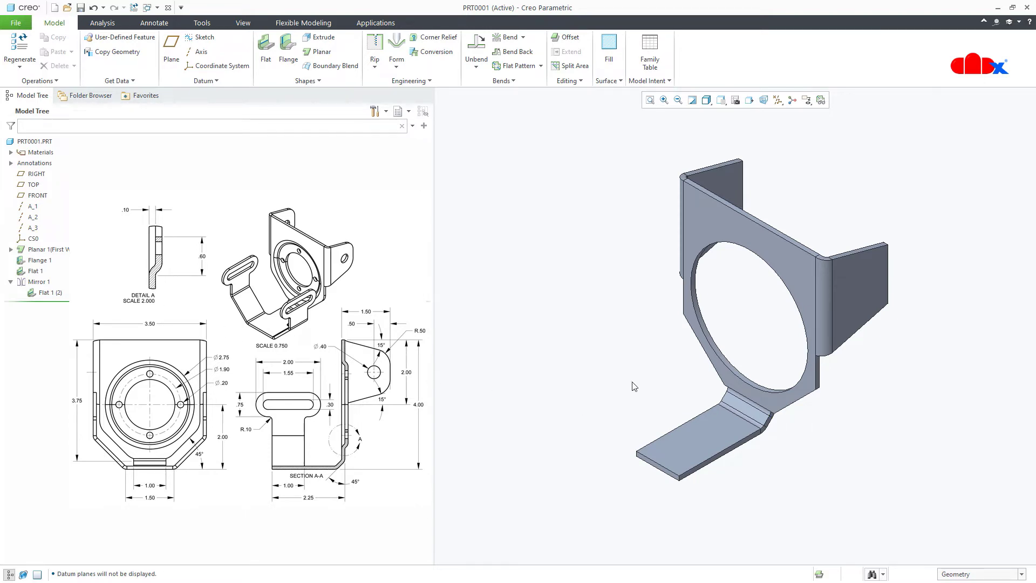
Start a flange on the edge of the plate's large circular hole and shorten its length to about 0.38.
click(288, 51)
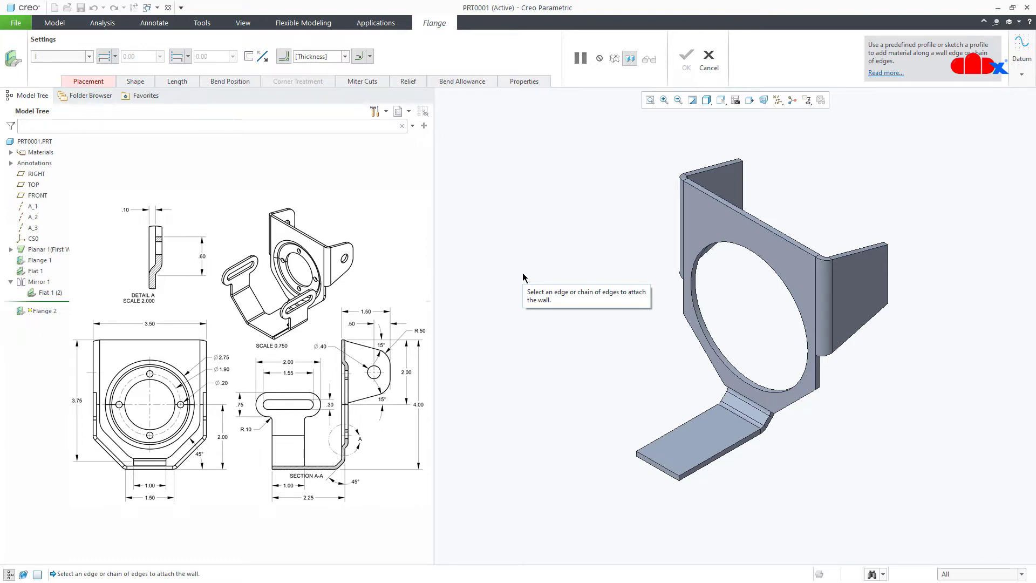
click(697, 318)
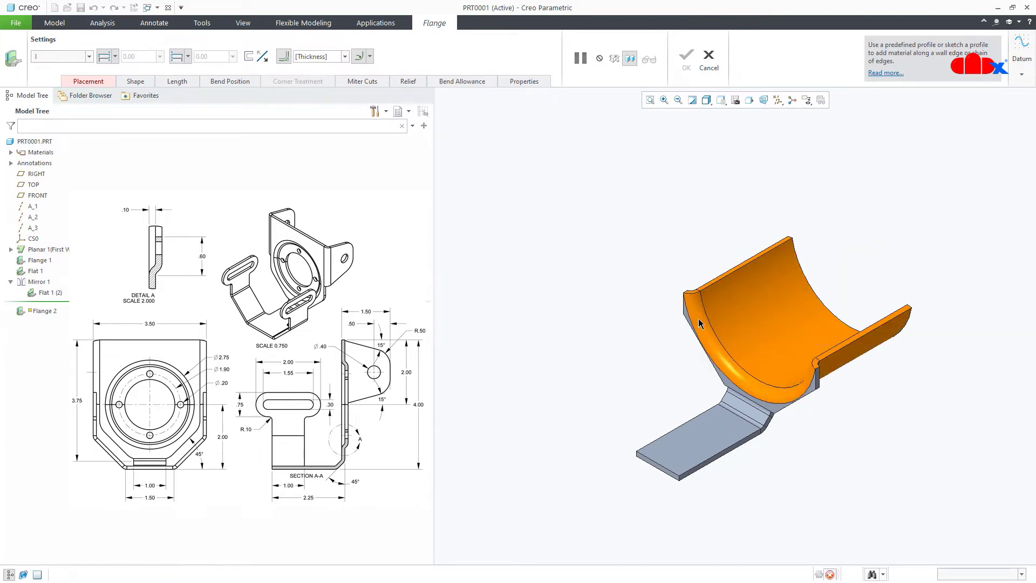
shift+click(690, 263)
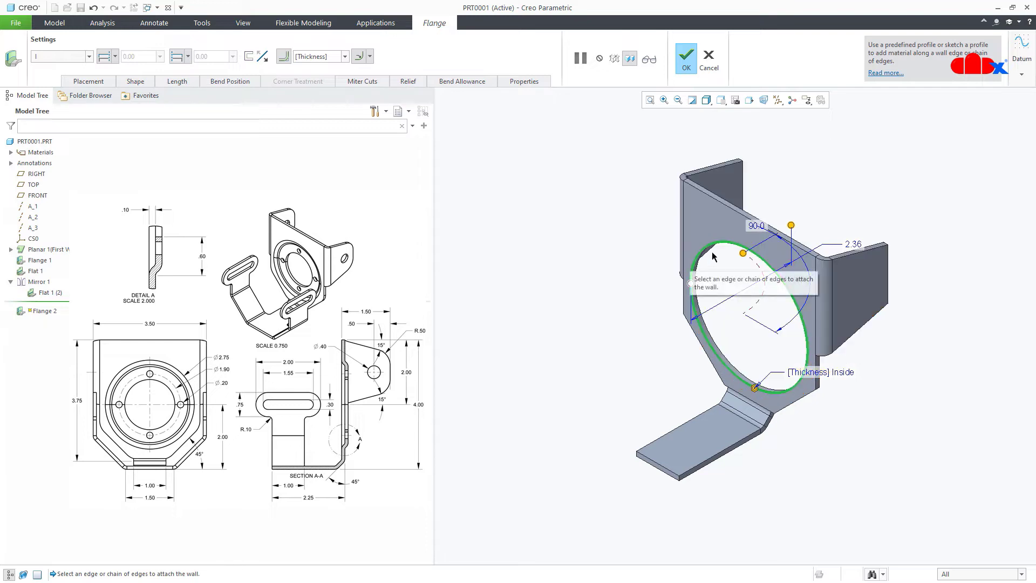
drag(791, 226, 705, 280)
scroll(705, 283, down, 4)
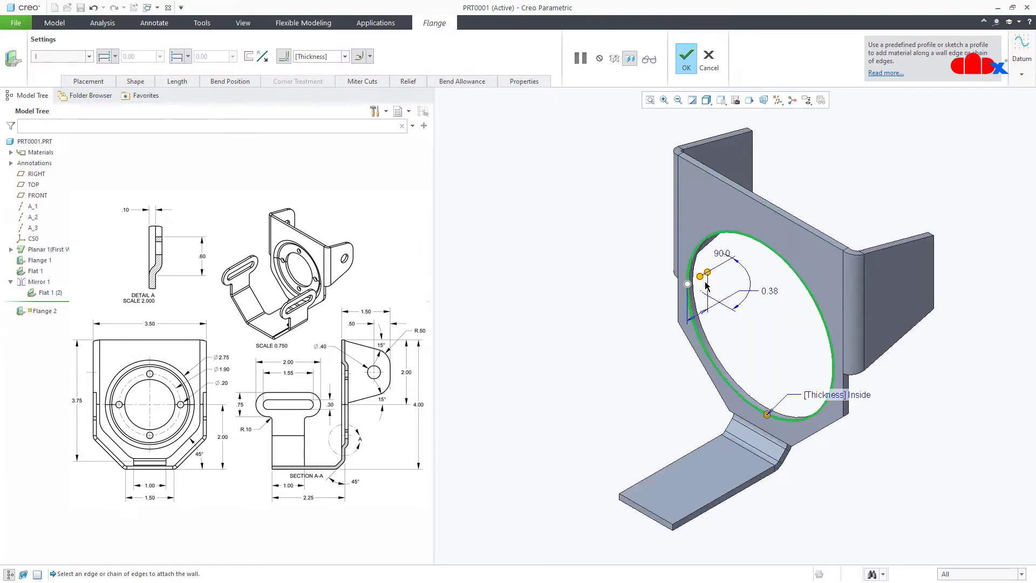
mouse_move(705, 300)
middle_down()
mouse_move(720, 301)
mouse_move(703, 304)
middle_up()
scroll(705, 319, up, 3)
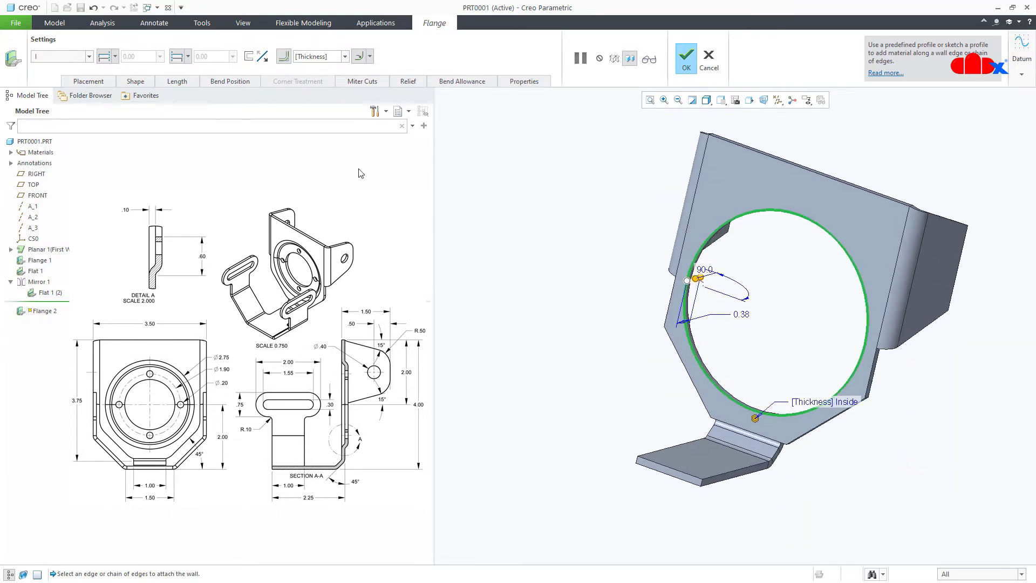
Change the circular flange's profile to Joggle.
click(76, 58)
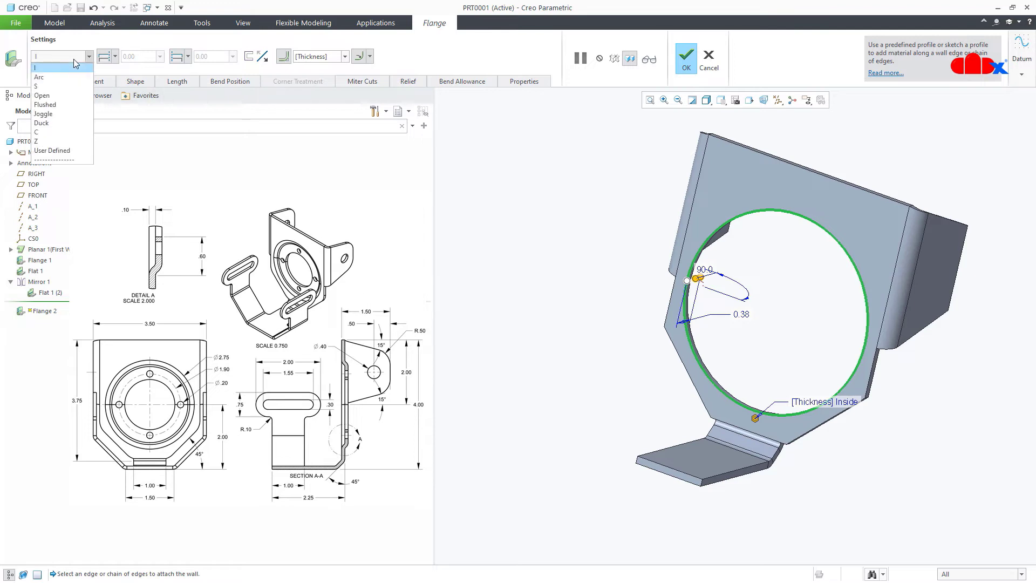
click(53, 113)
middle_drag(629, 305, 642, 322)
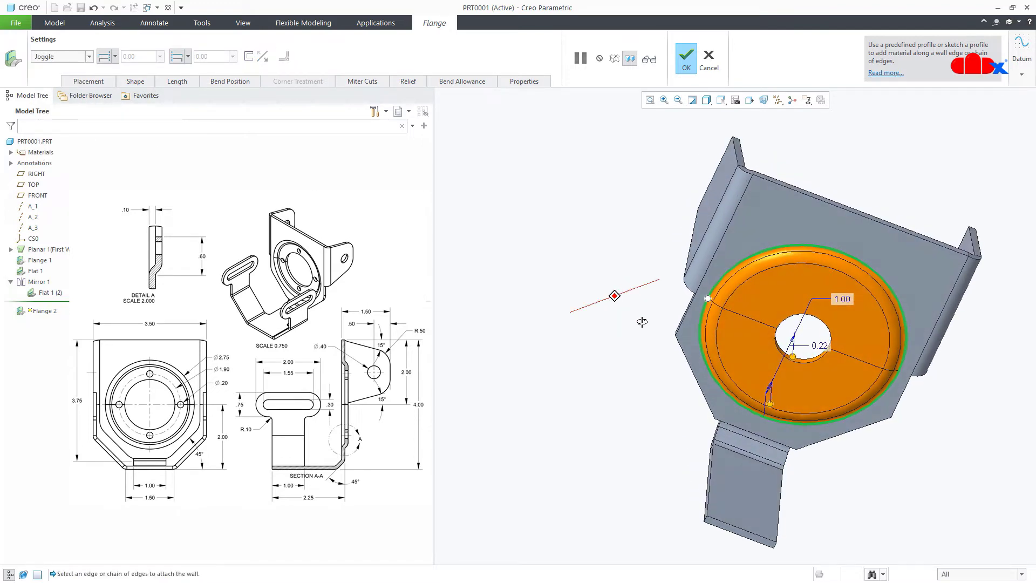
Reattach the joggled flange to the circular hole's edge on the opposite plate face, covering the full circle.
scroll(799, 305, down, 3)
middle_drag(788, 303, 767, 305)
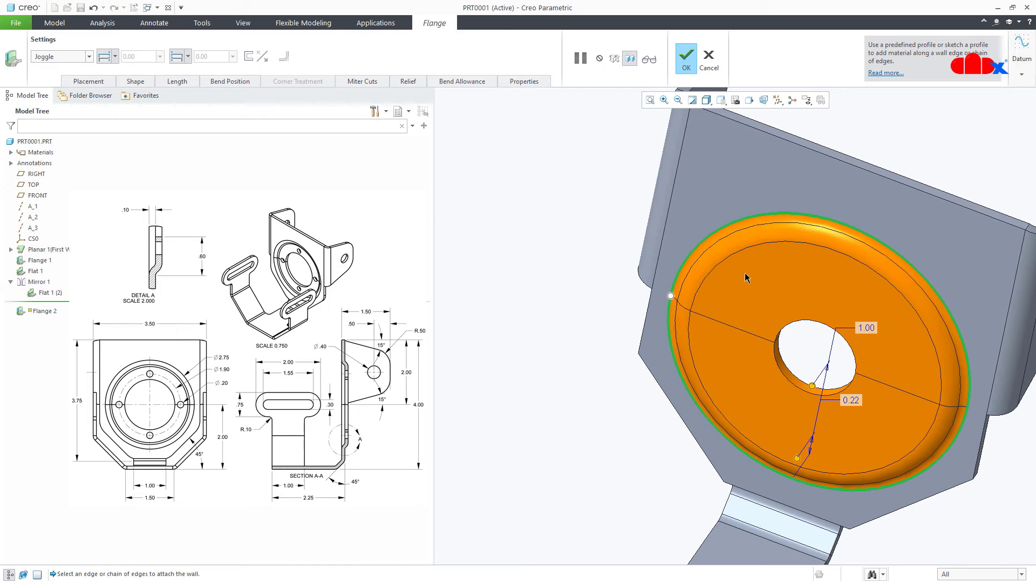
click(707, 233)
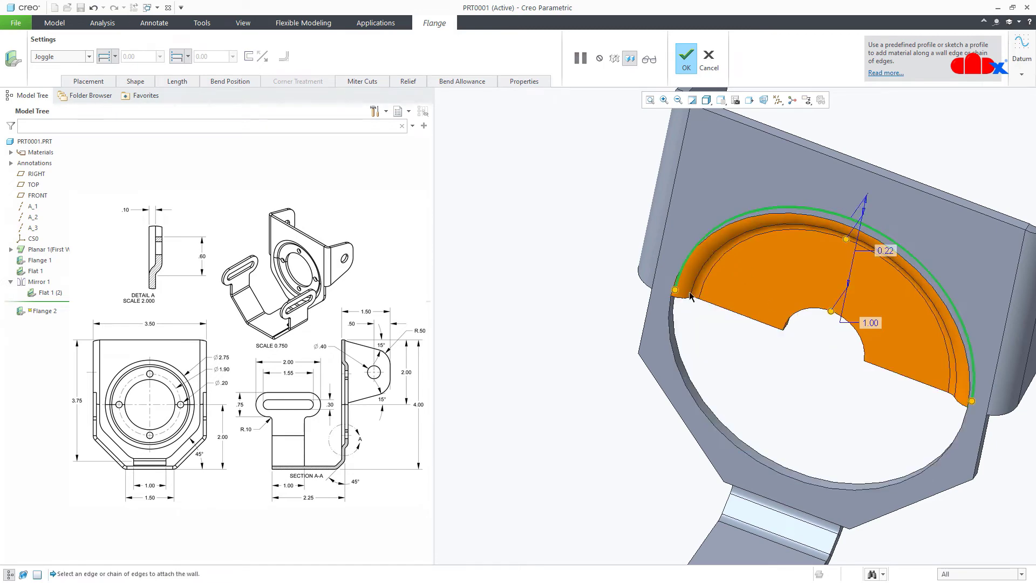
shift+click(676, 320)
scroll(709, 337, up, 3)
mouse_move(725, 339)
middle_down()
mouse_move(736, 320)
mouse_move(718, 309)
mouse_move(719, 324)
middle_up()
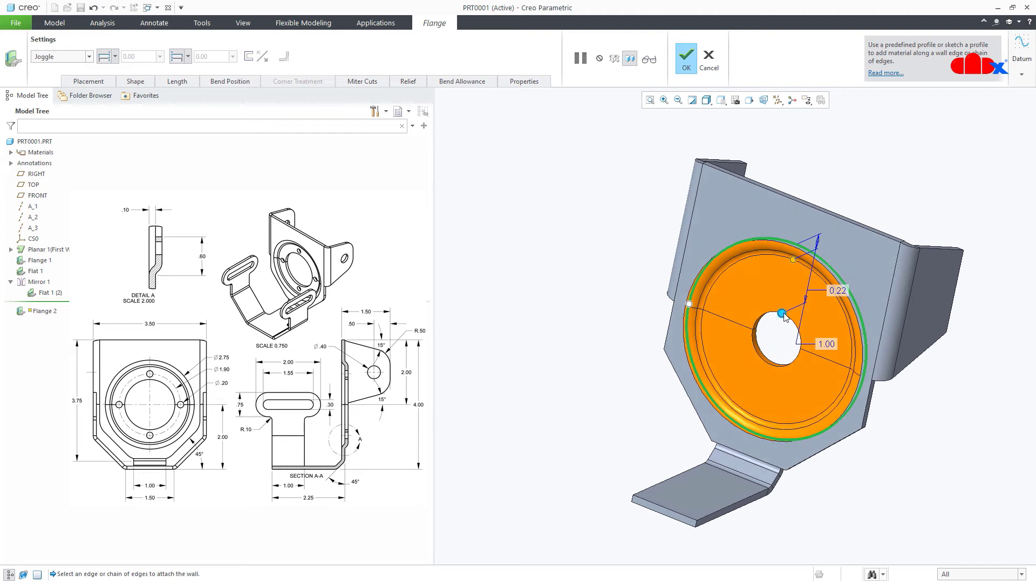
Shorten the circular flange and set its length to 0.6.
drag(784, 313, 792, 286)
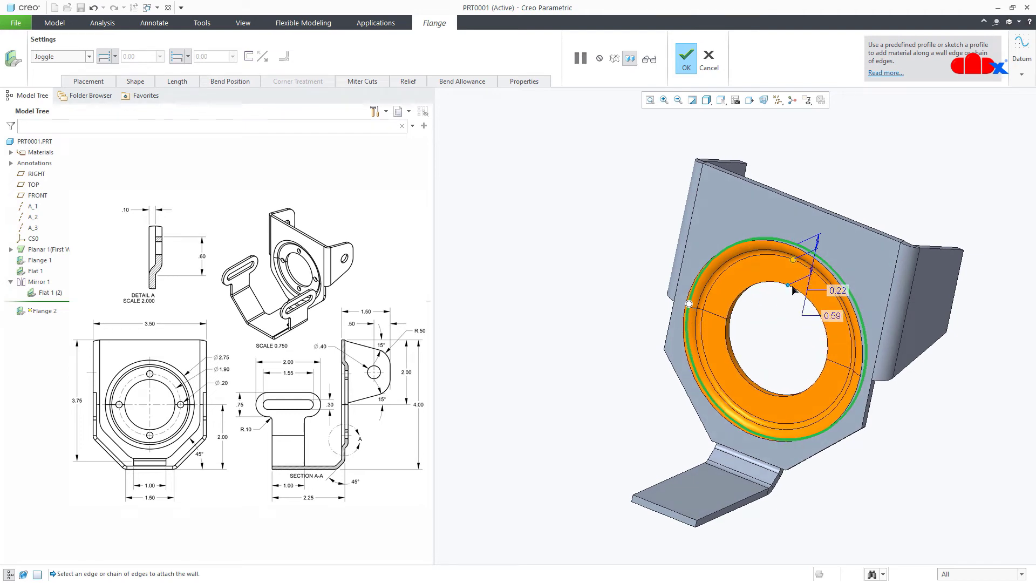
double_click(832, 314)
text(0.6)
key(Return)
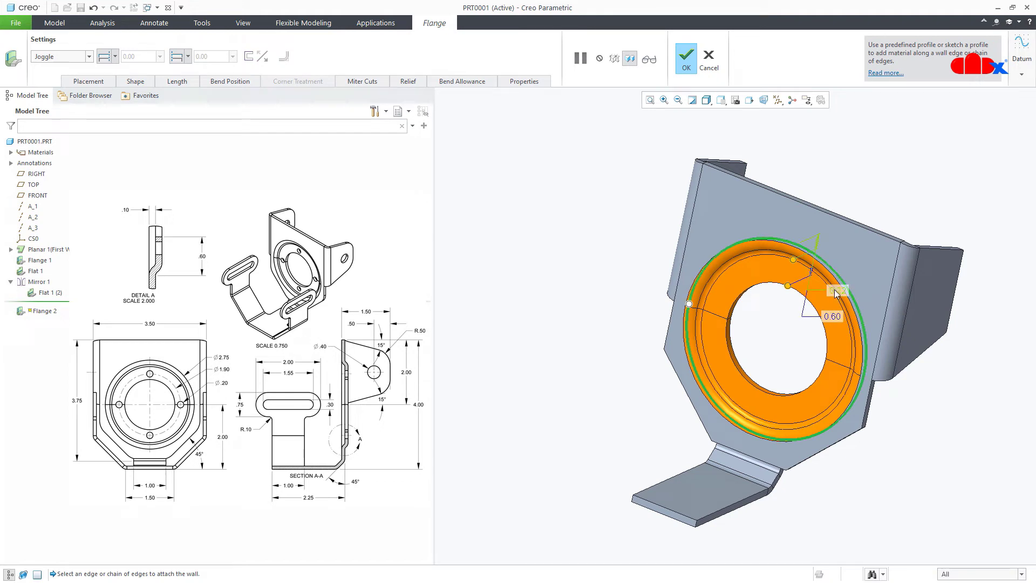
Set the flange's joggle offset to 0.2, complete the flange, and restore the default orientation.
double_click(834, 289)
text(0.2)
key(Return)
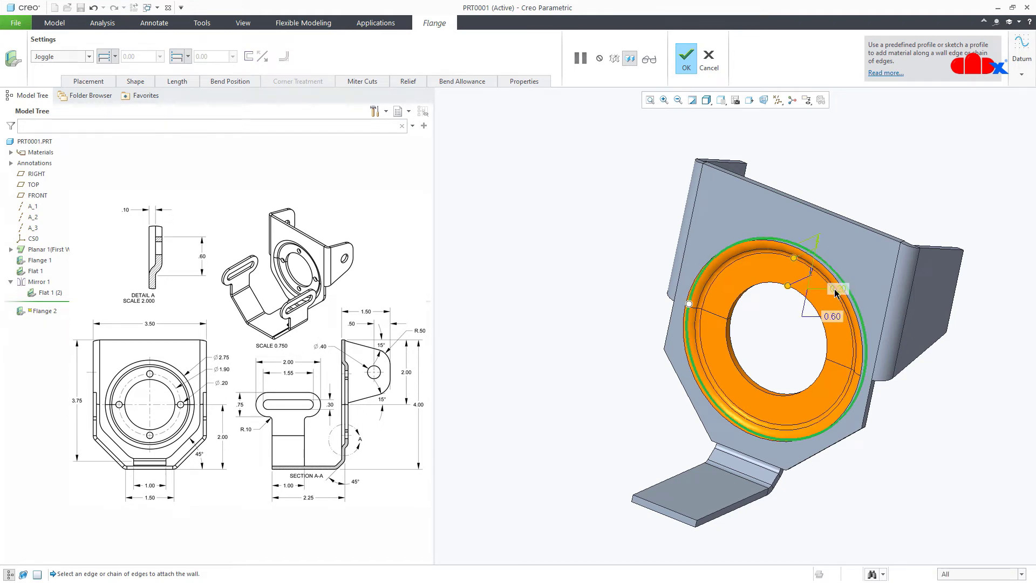
click(586, 250)
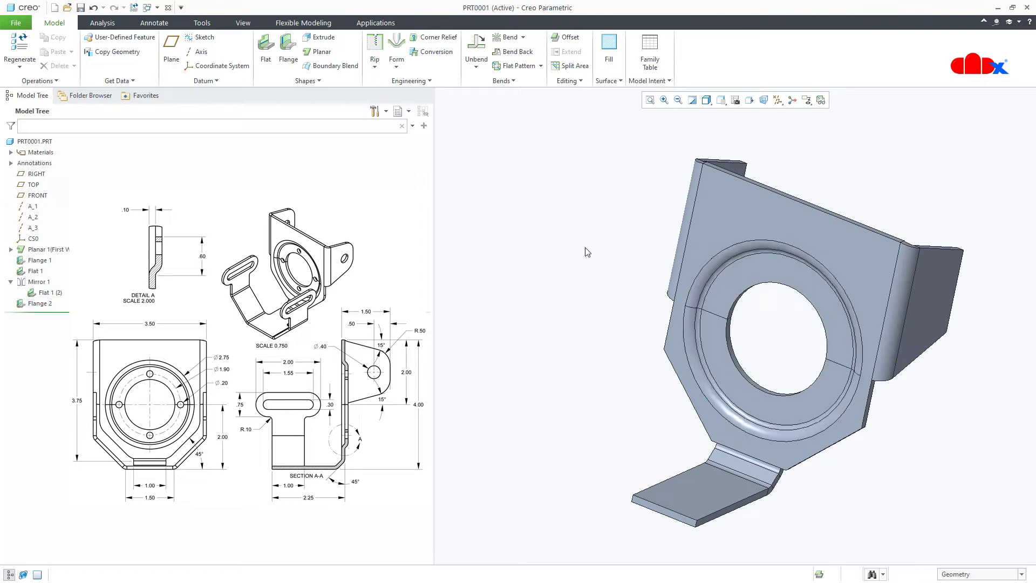
key(ctrl+d)
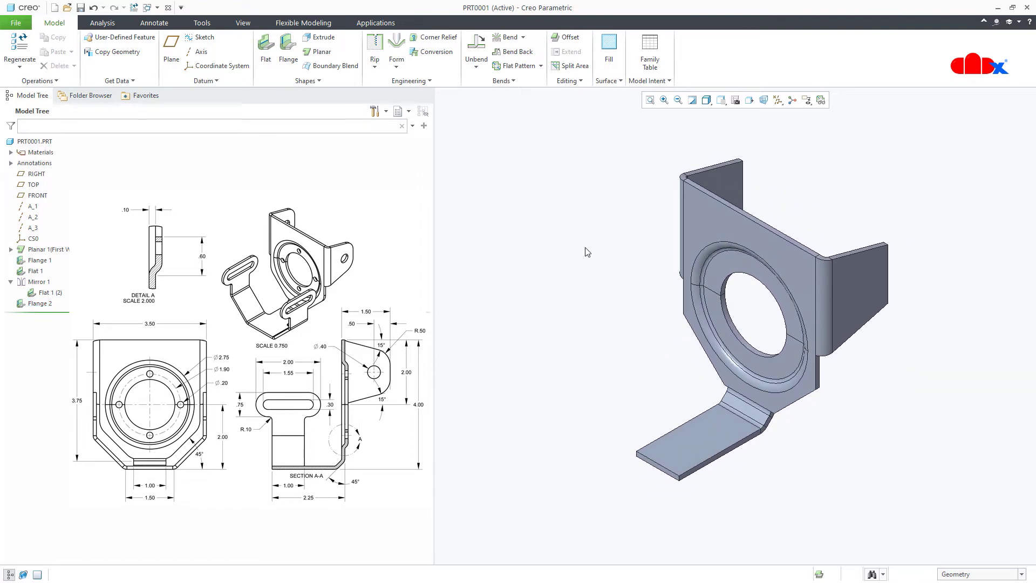
Start a simple hole on the circular flange's flat ring face and set its diameter to 0.2.
click(429, 81)
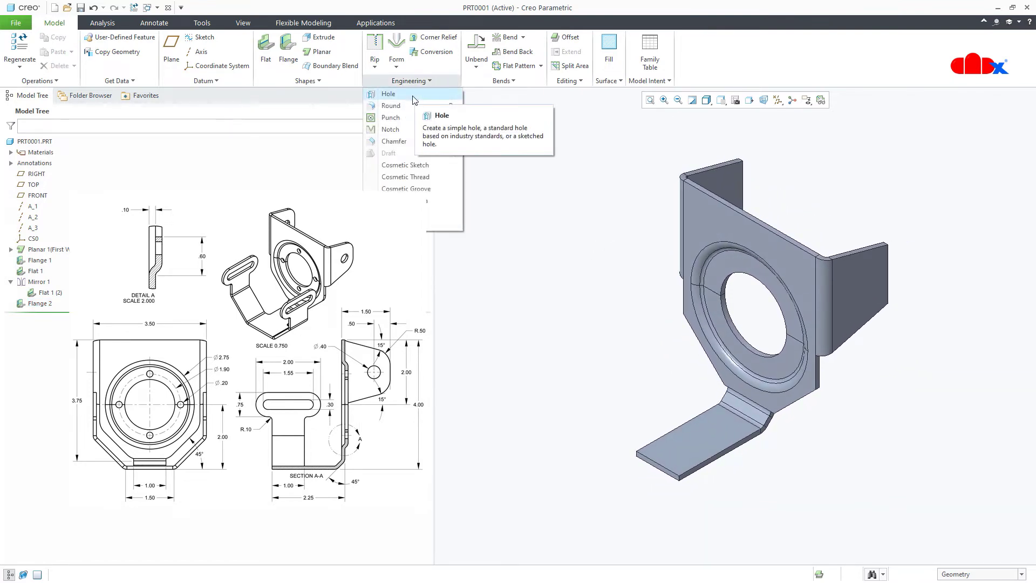
click(429, 90)
click(732, 263)
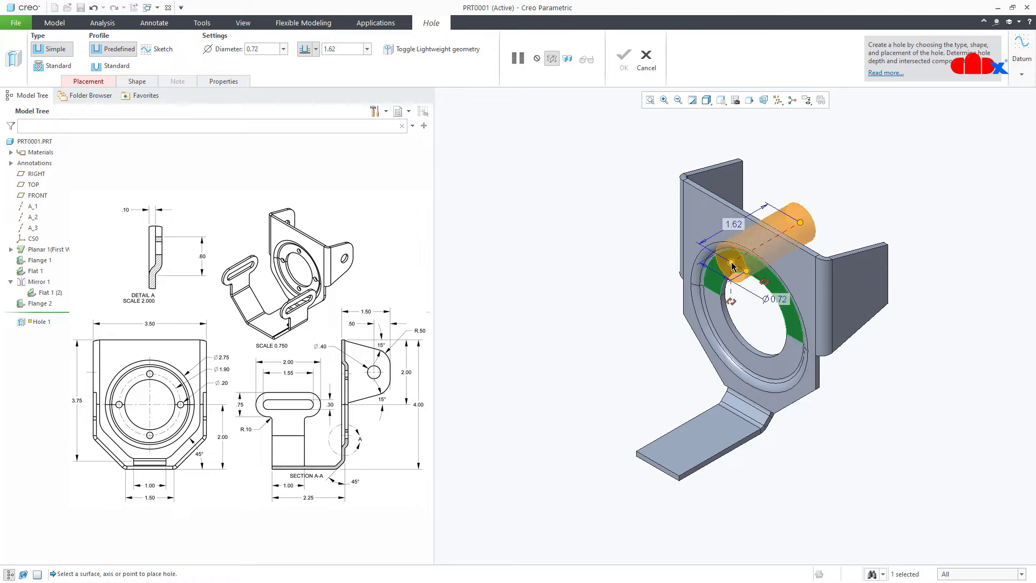
scroll(734, 266, up, 3)
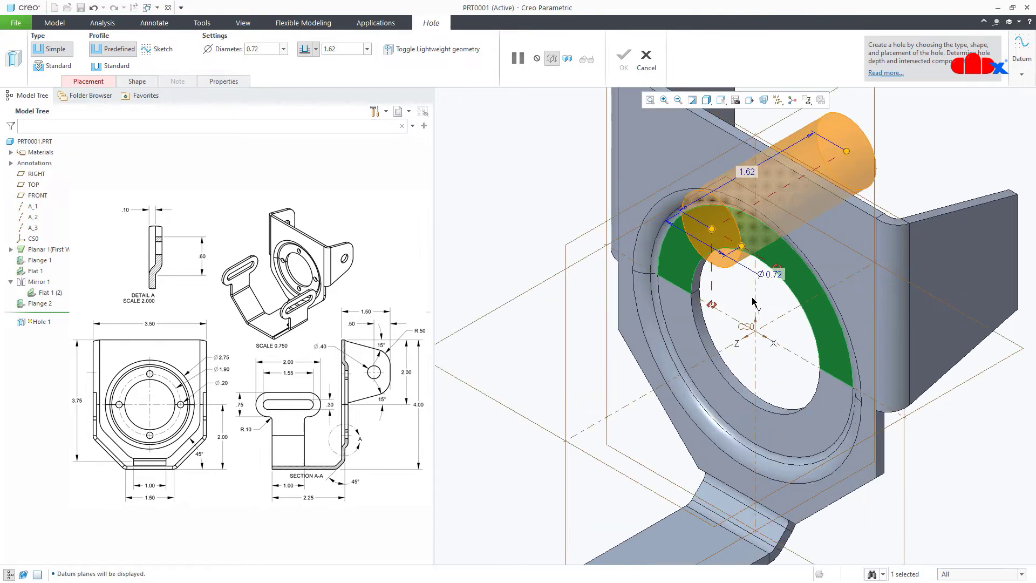
scroll(771, 271, up, 2)
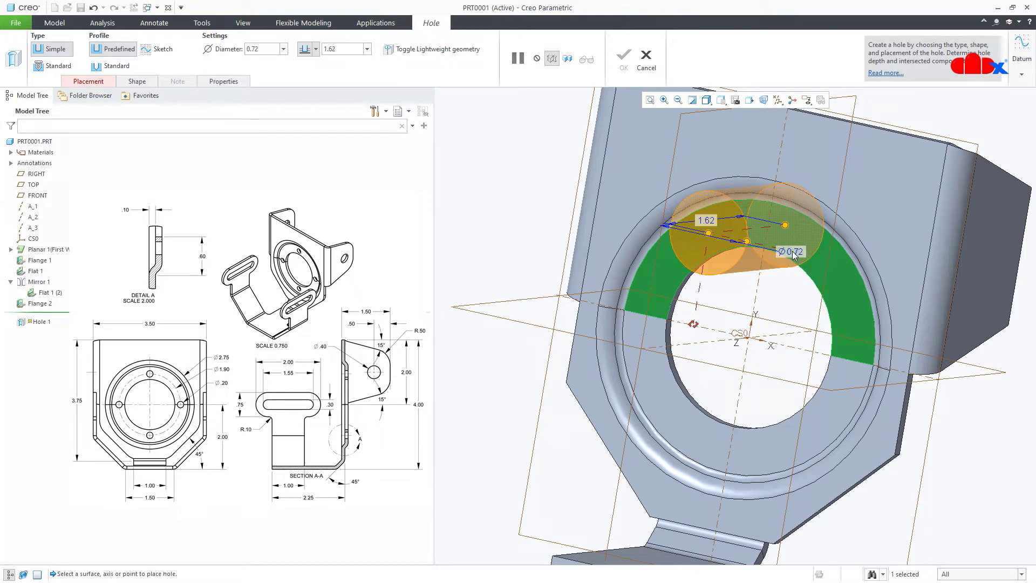
text(.2)
key(Return)
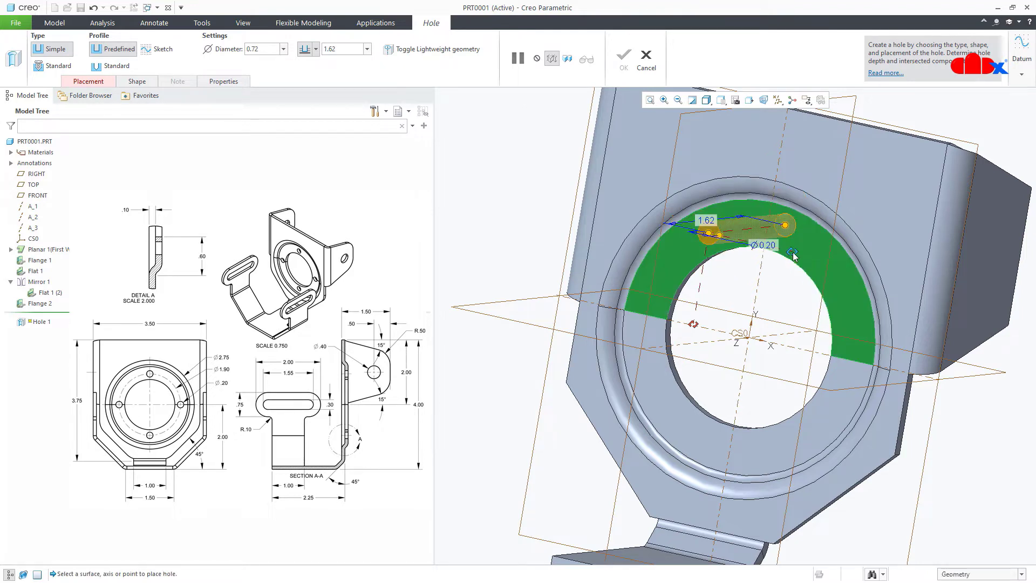
middle_drag(768, 283, 784, 292)
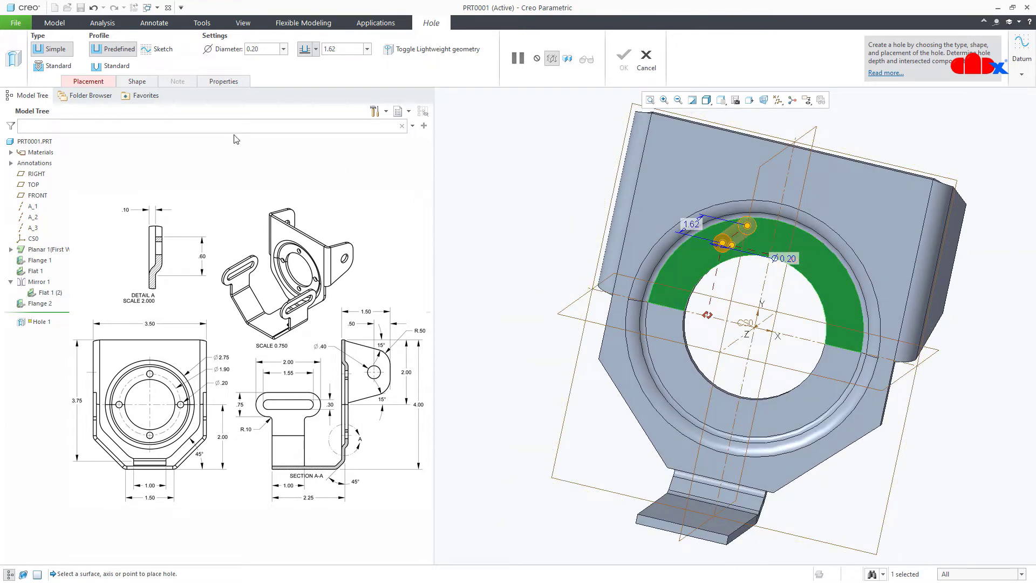
Change the hole placement type to Diameter, using the RIGHT datum plane and axis A_1 as offset references.
click(95, 81)
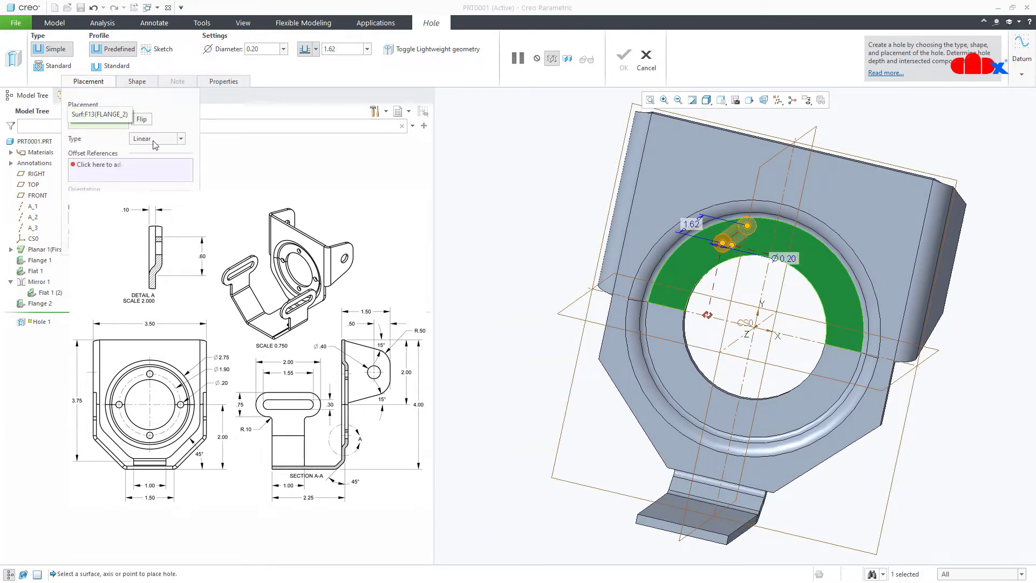
click(159, 139)
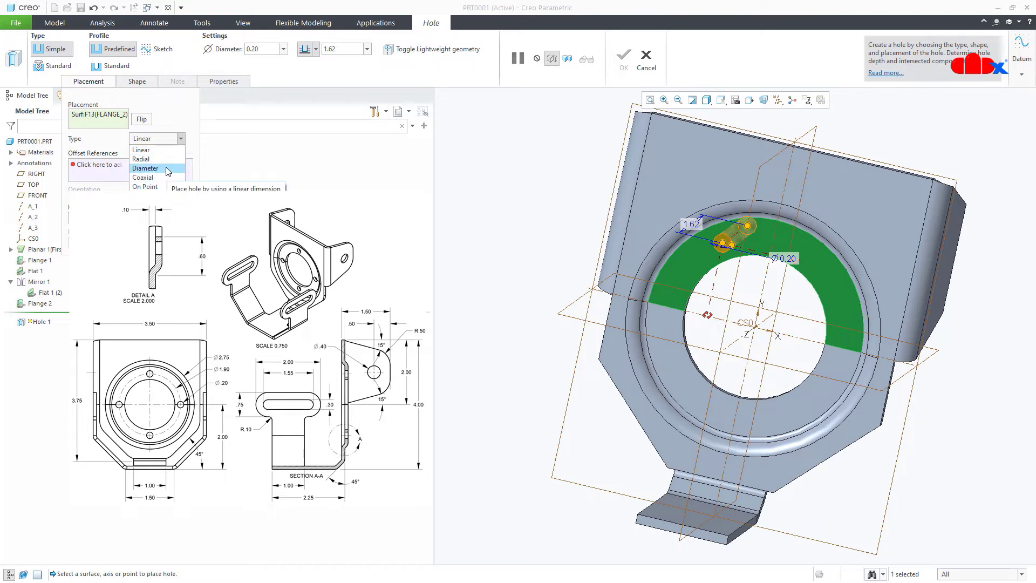
click(167, 168)
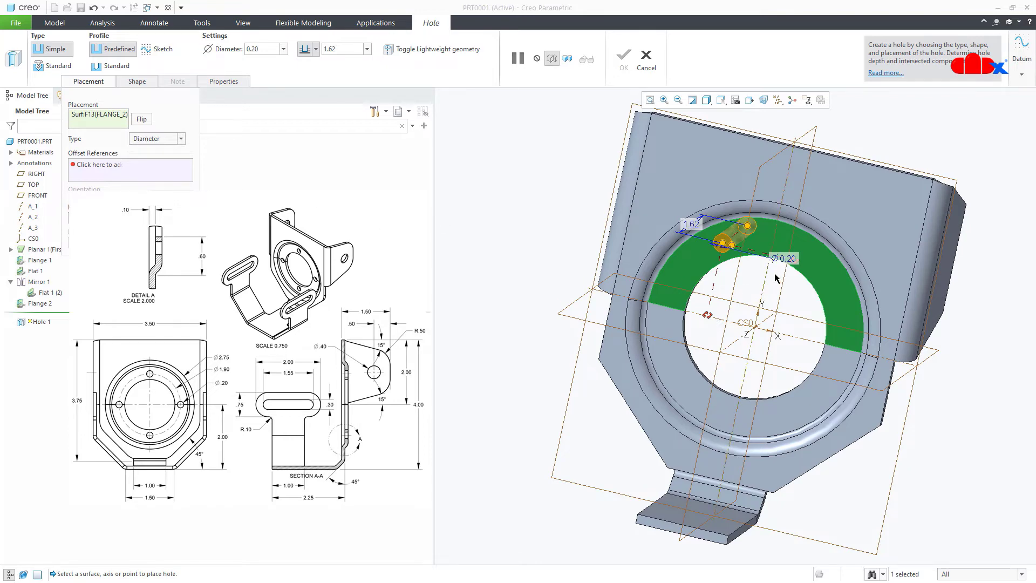
middle_drag(776, 277, 777, 273)
drag(707, 314, 772, 234)
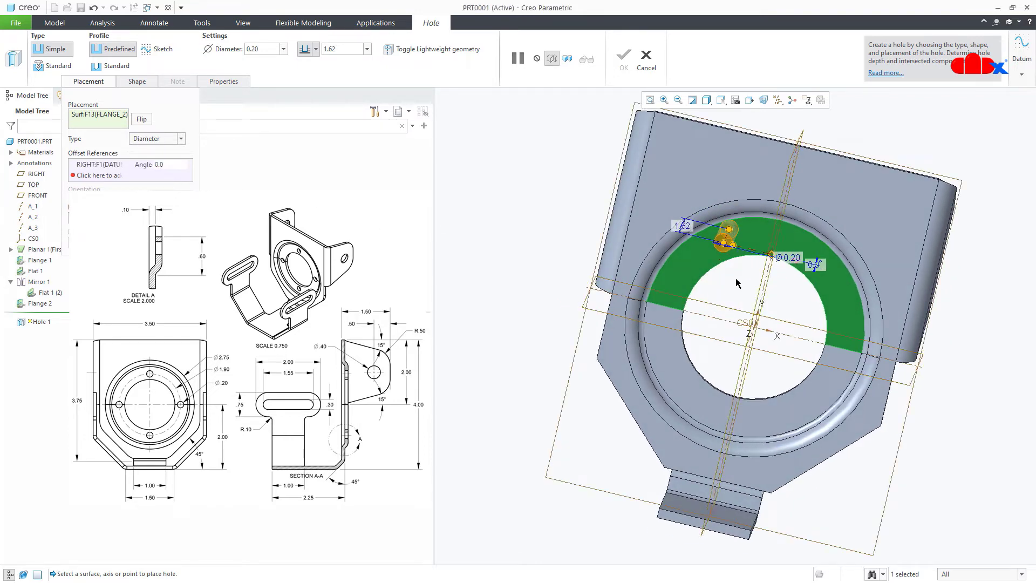
middle_drag(735, 282, 726, 243)
drag(792, 262, 740, 303)
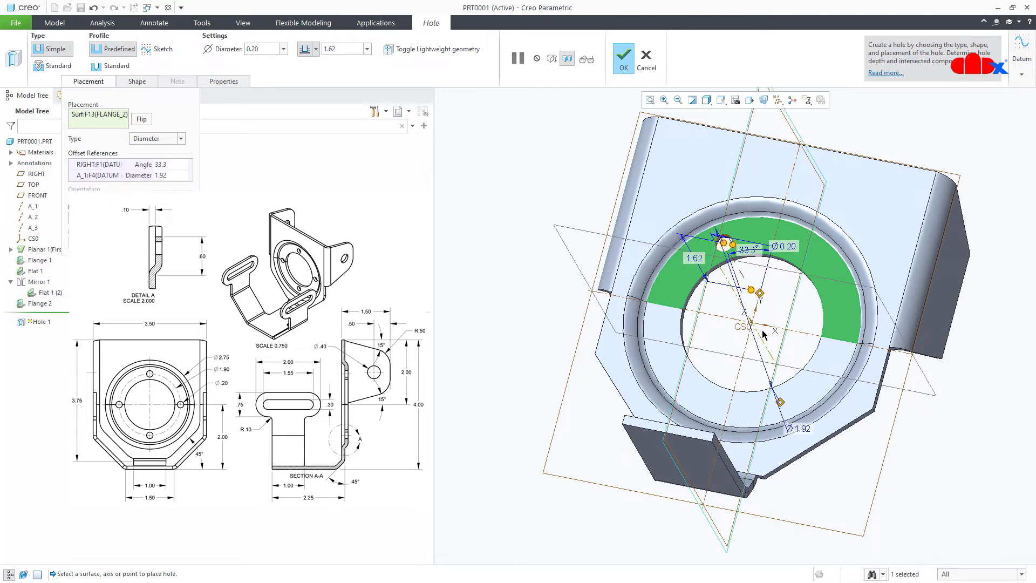
Set the hole's angle from the RIGHT datum plane to 0 degrees.
middle_drag(764, 332, 770, 280)
double_click(758, 255)
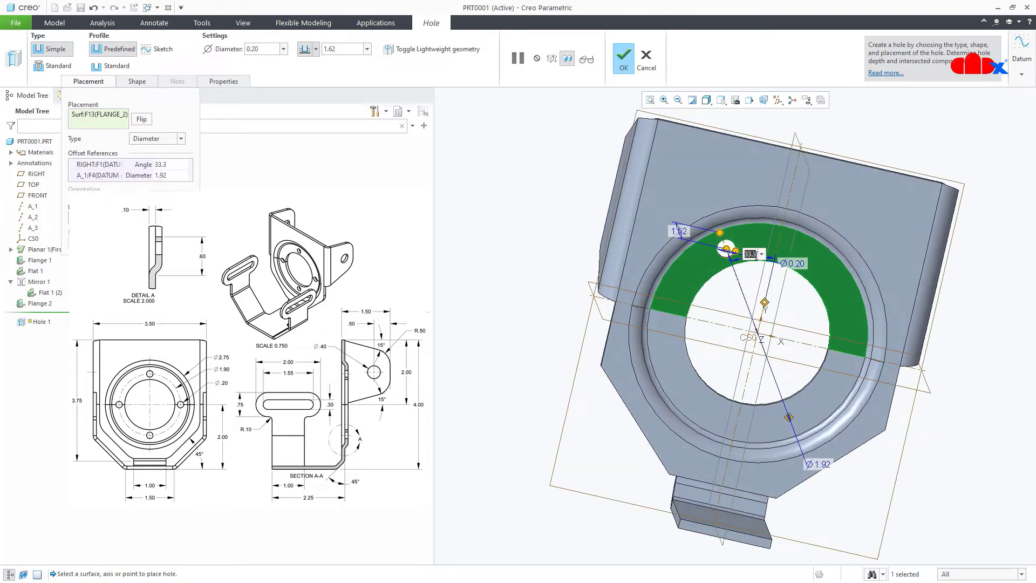
text(0)
key(Return)
middle_drag(743, 283, 734, 270)
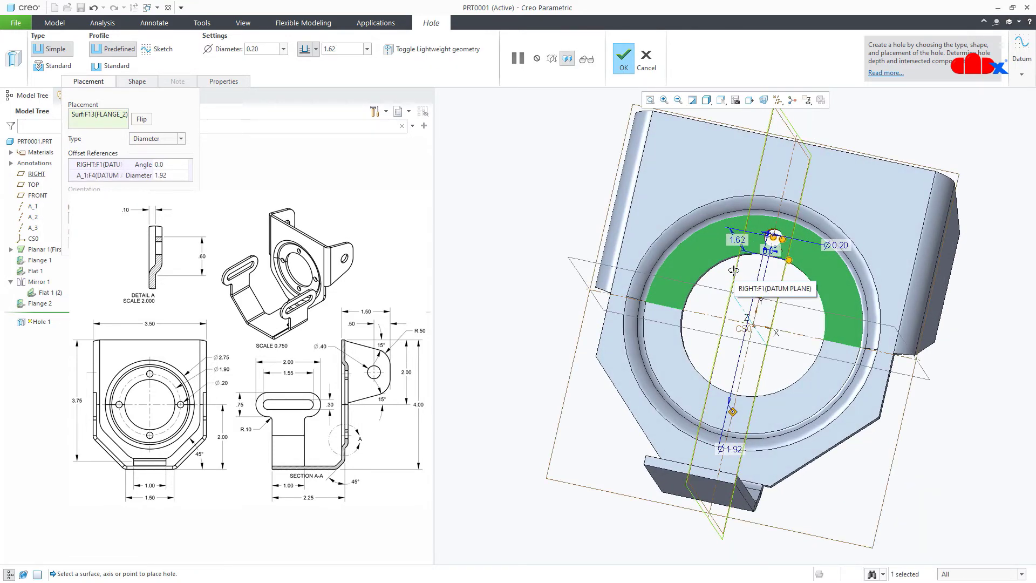
click(96, 82)
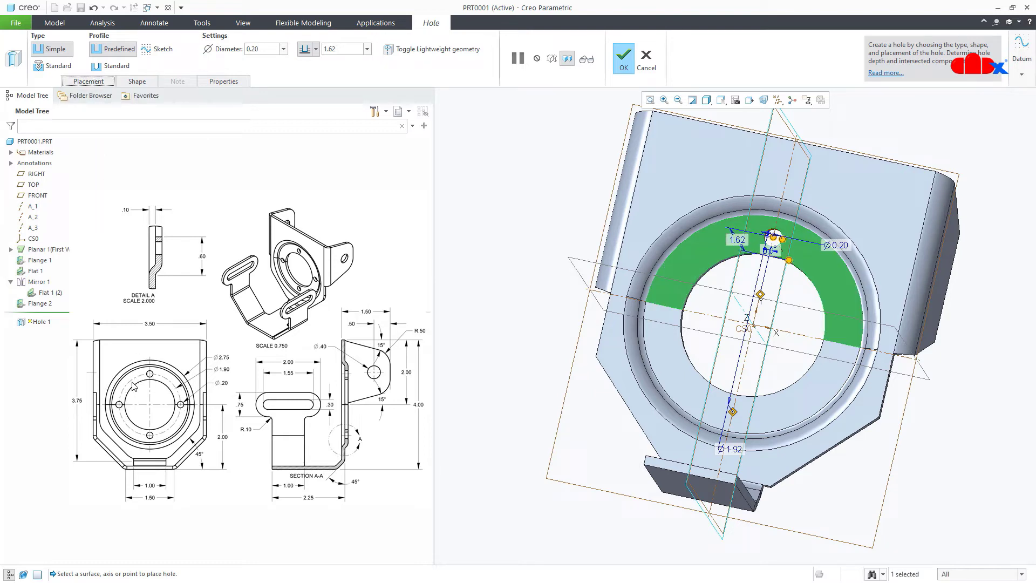
Change the hole's depth option to Through All.
middle_drag(451, 435, 468, 412)
click(316, 50)
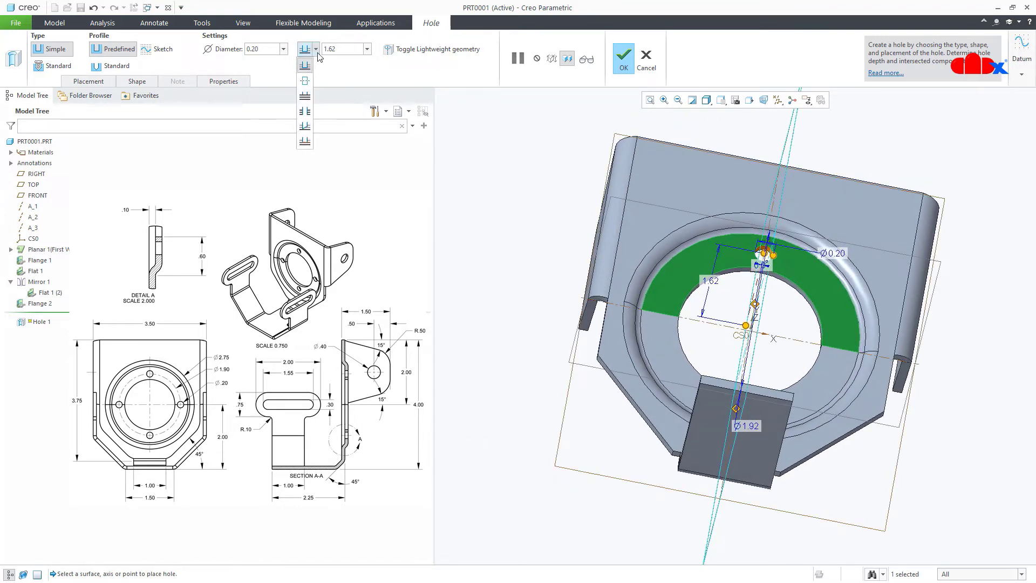
click(305, 111)
mouse_move(465, 275)
middle_down()
mouse_move(462, 263)
mouse_move(462, 292)
middle_up()
scroll(800, 278, down, 2)
middle_drag(801, 278, 801, 253)
scroll(809, 256, up, 3)
scroll(882, 289, down, 2)
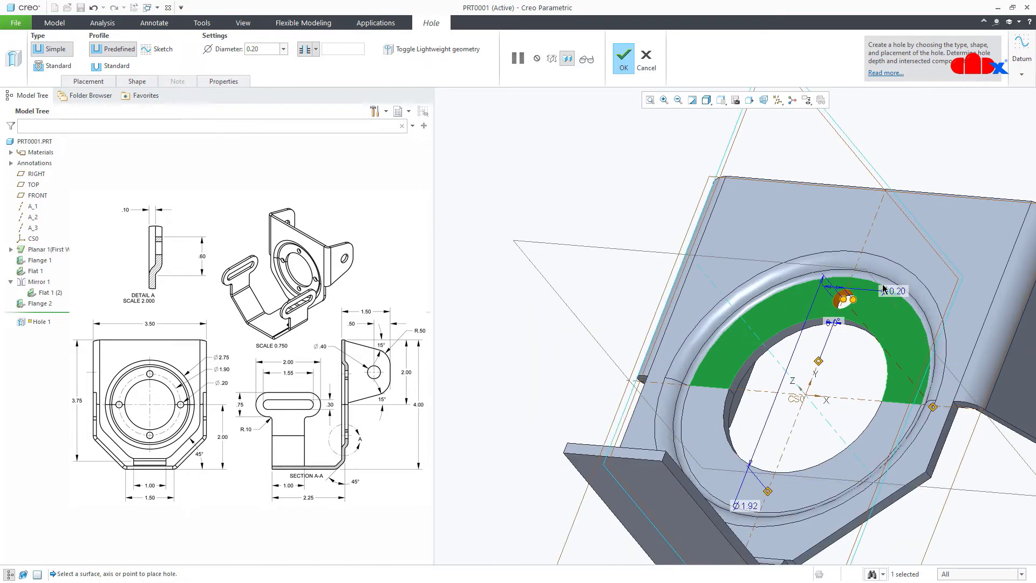
Set the hole's placement circle diameter about axis A_1 to 1.9 and complete the hole.
double_click(746, 506)
text(1.9)
key(Return)
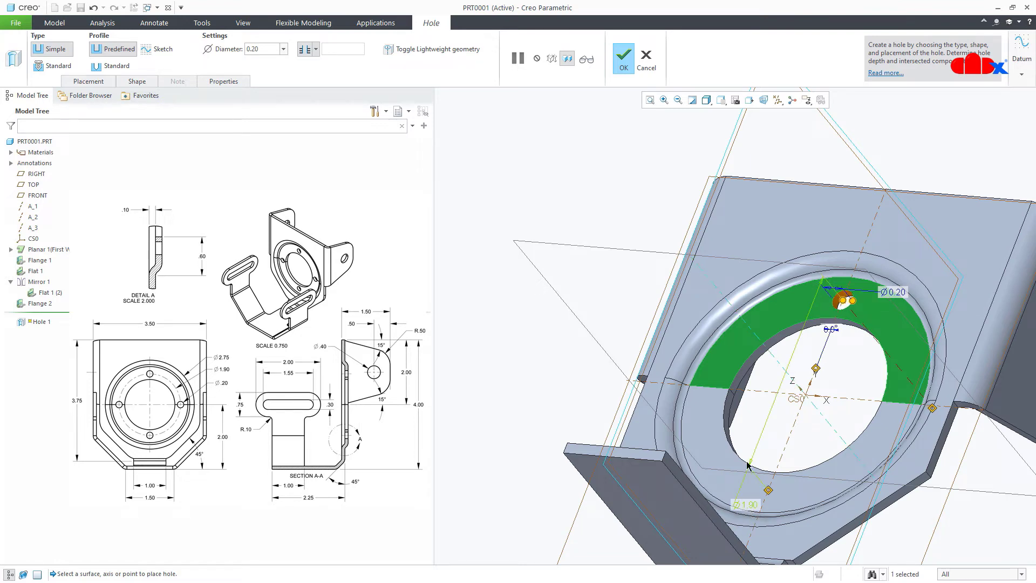
click(622, 69)
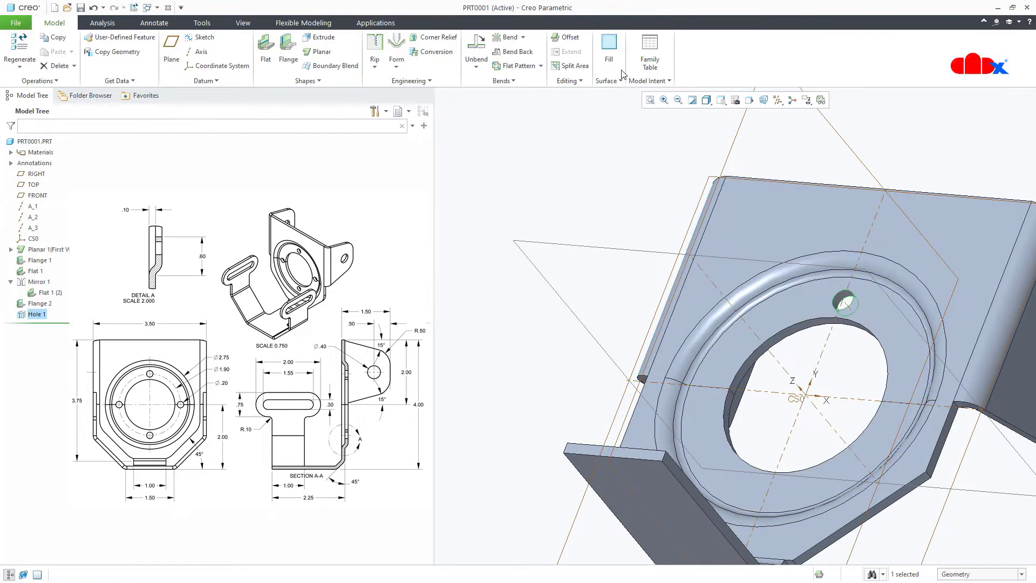
Create an axis pattern of the small hole about A_1 with four members spread over 360 degrees.
click(569, 80)
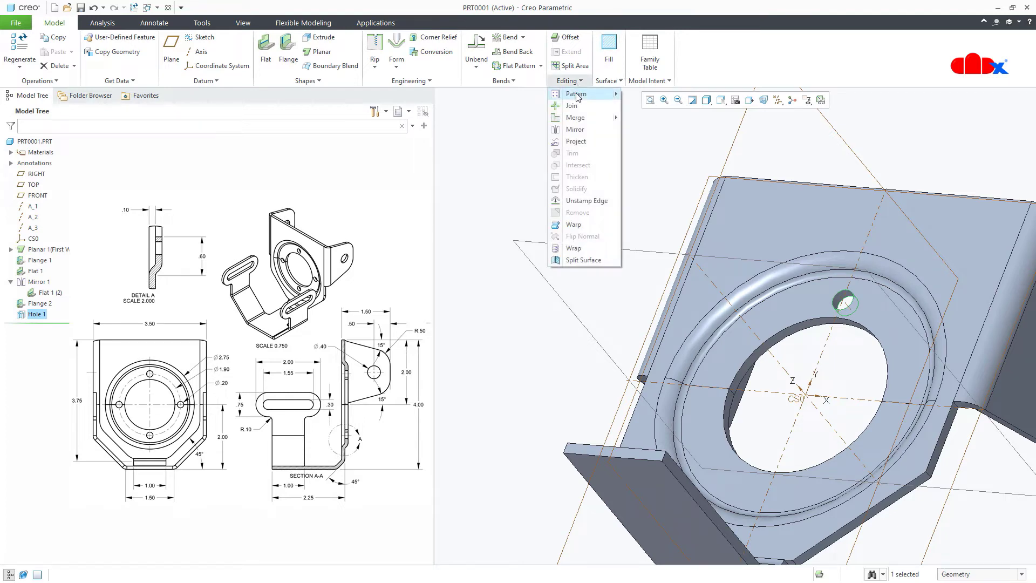
click(578, 98)
click(85, 50)
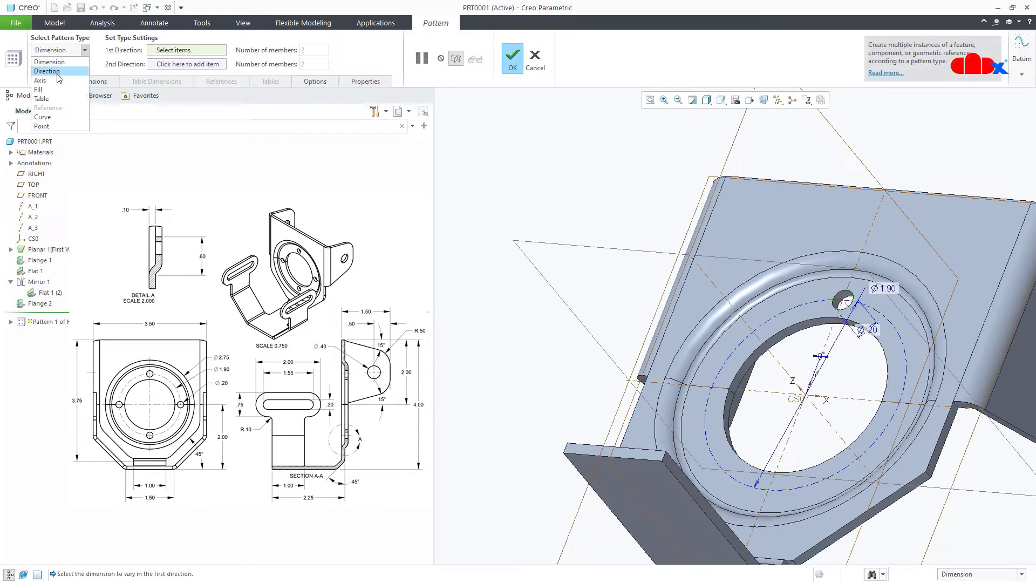
click(54, 81)
click(828, 421)
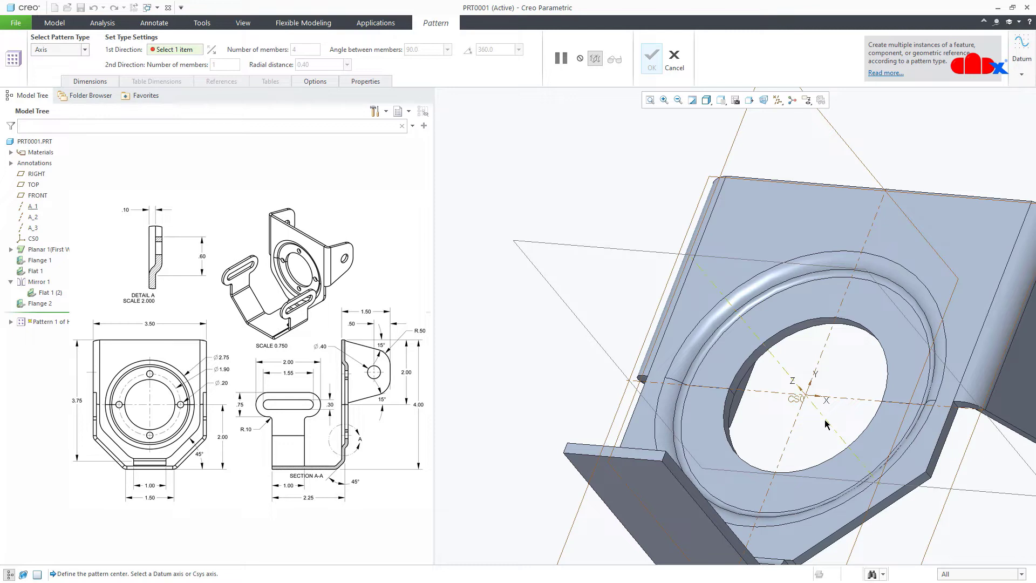
click(467, 50)
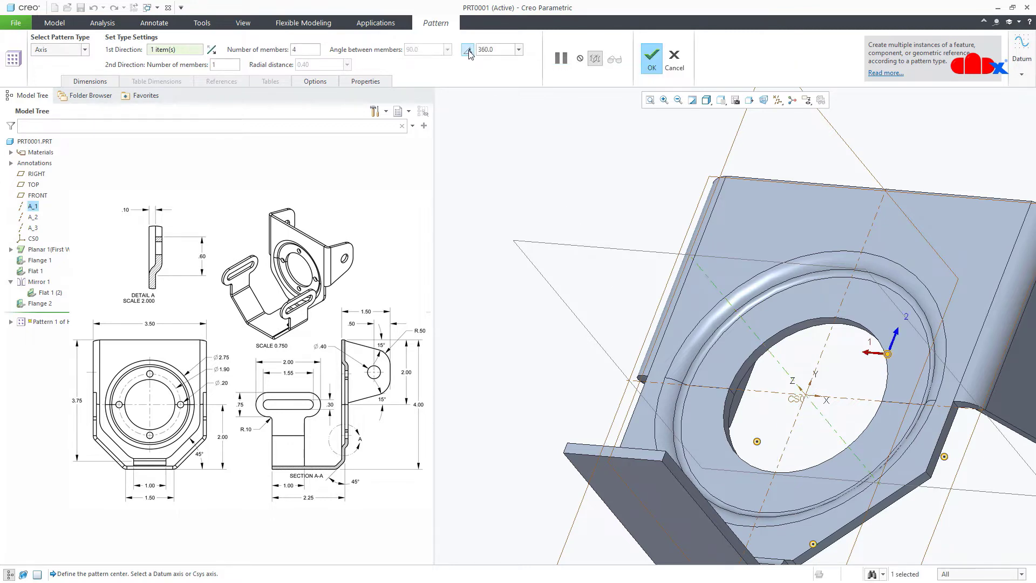
click(651, 58)
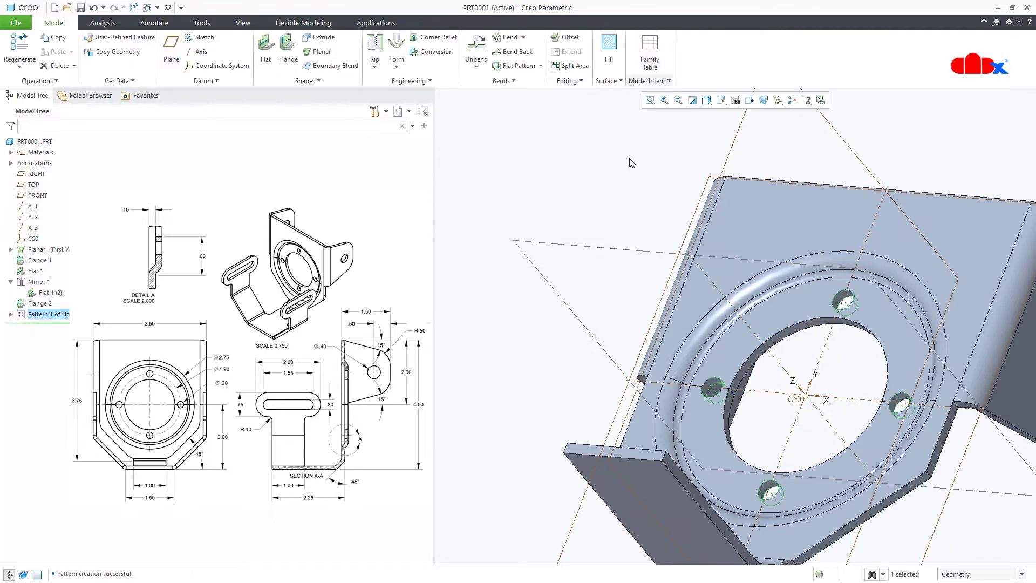
Restore the model's default orientation and hide the datum planes.
scroll(587, 238, up, 3)
click(551, 215)
key(ctrl+d)
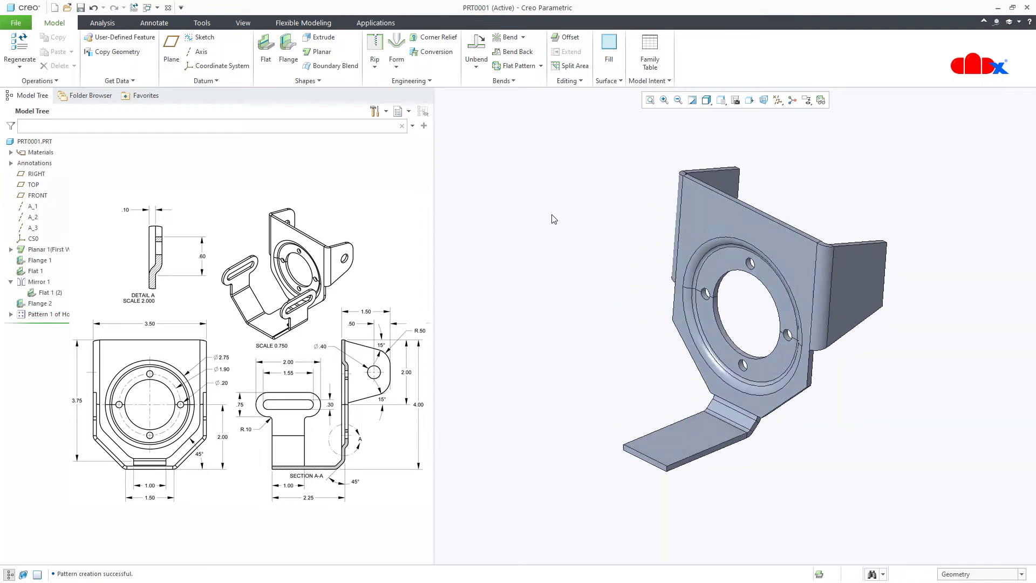
key(F2)
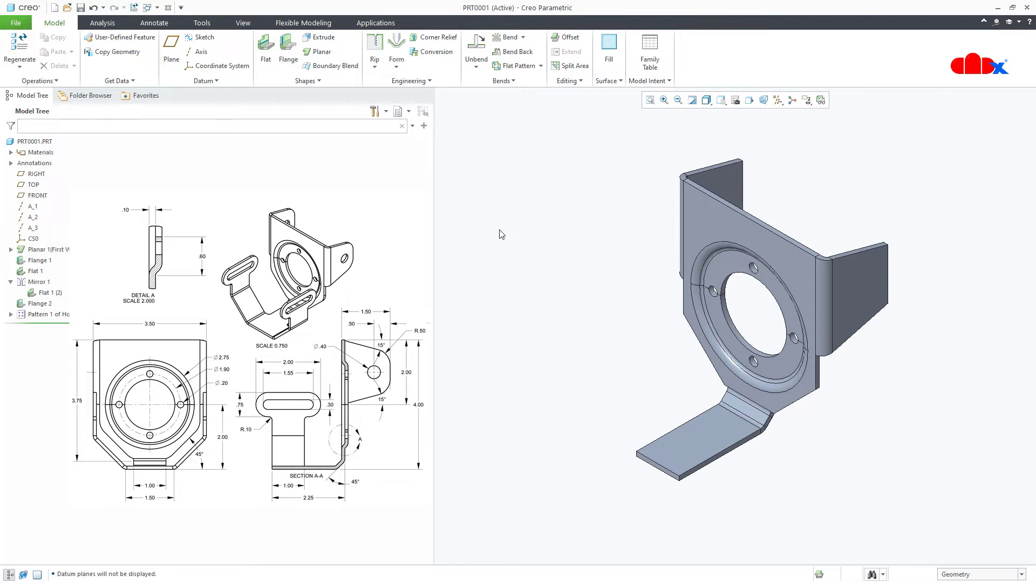
Start an Extrude feature and place its sketch on the end face of the lower flange.
click(323, 37)
scroll(626, 452, up, 3)
scroll(660, 475, up, 3)
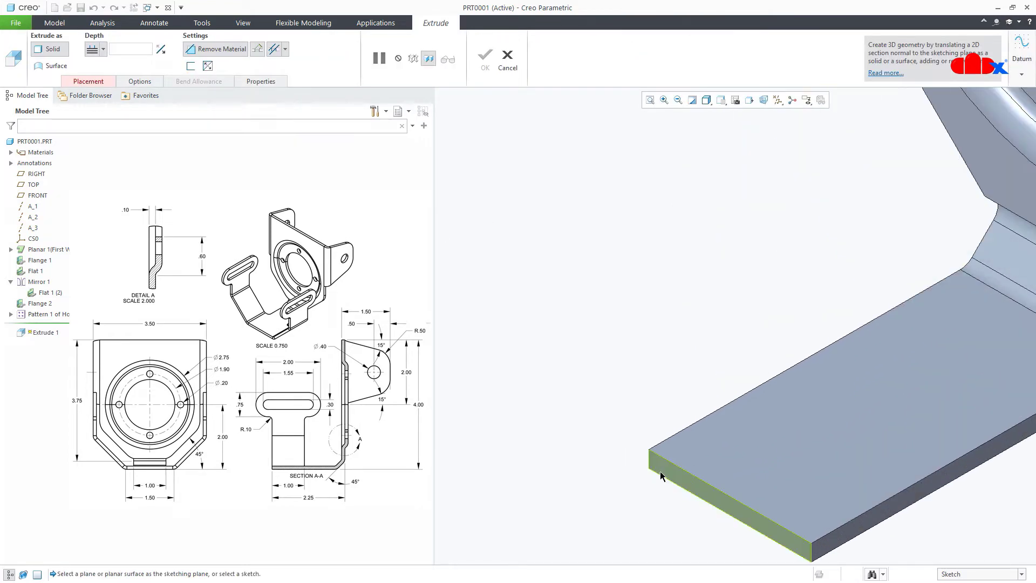
click(659, 470)
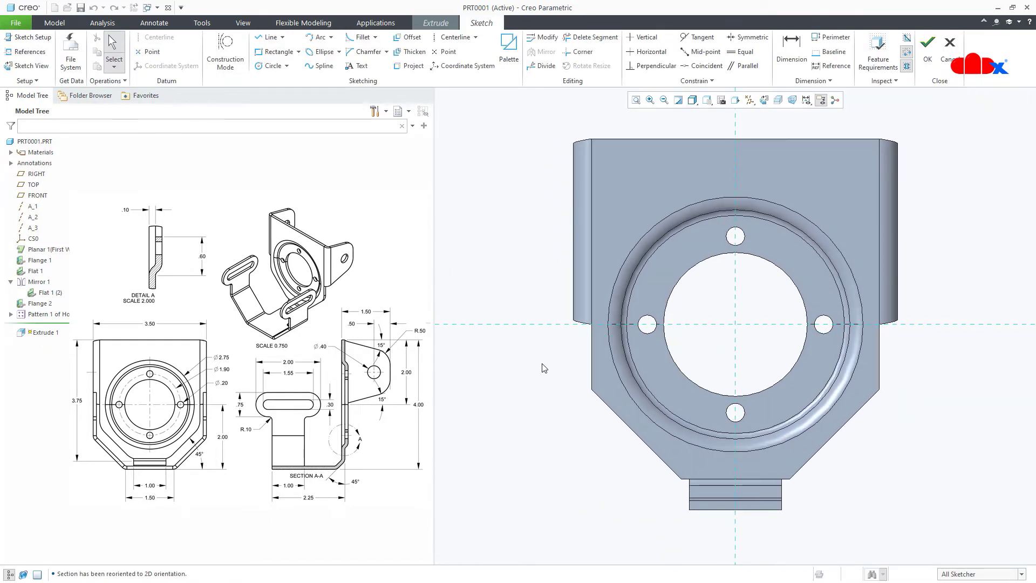
Sketch an open three-line profile from the flange's lower corner: about 0.40 horizontal, a slanted segment outward, and about 0.82 vertical.
right_click(543, 368)
click(567, 384)
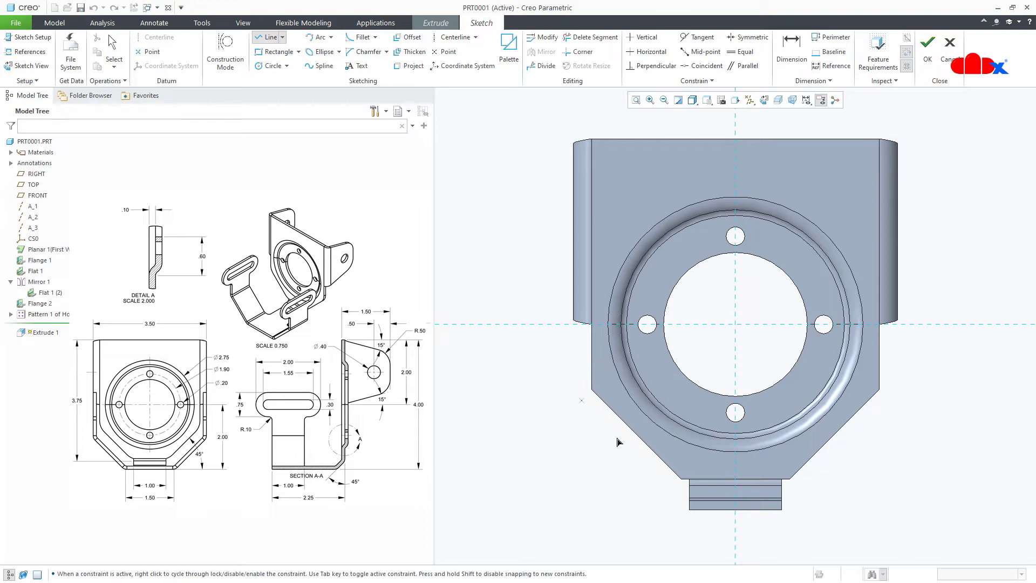
click(689, 510)
click(652, 509)
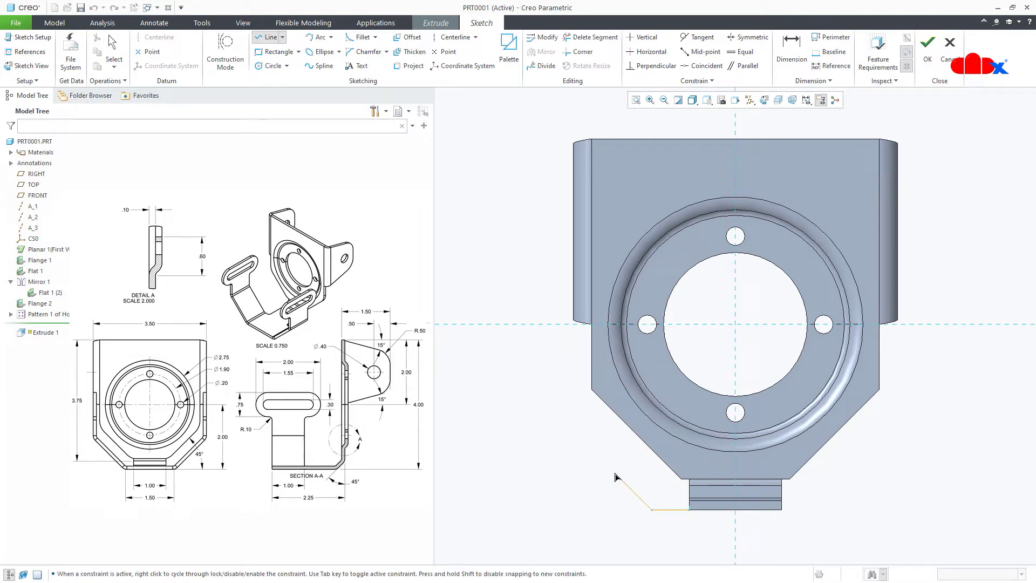
click(575, 432)
middle_click(577, 360)
click(575, 357)
middle_click(550, 385)
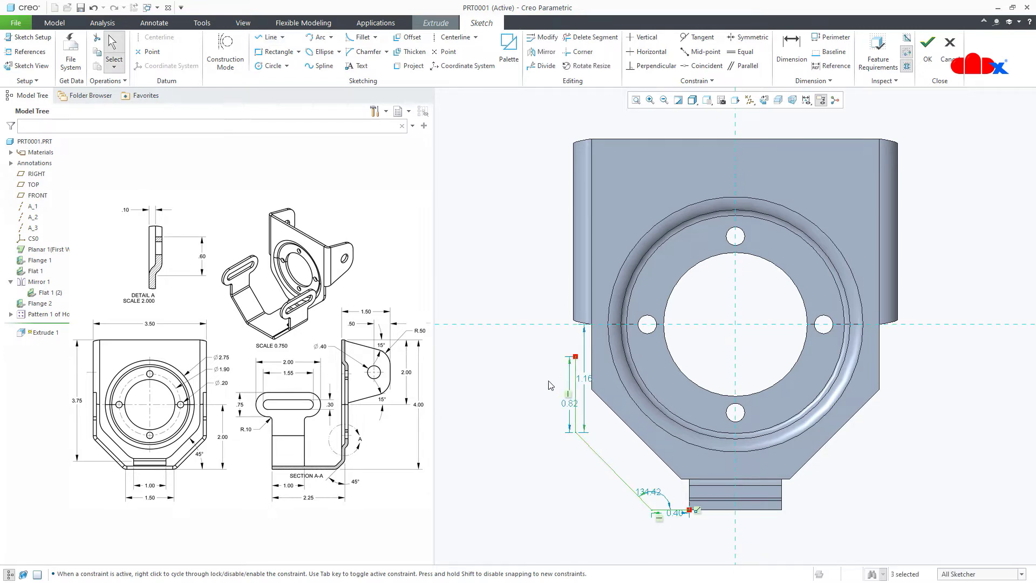
Add the adjacent side wall's outer surface and the plate's slanted edge on that side as sketch references.
click(30, 51)
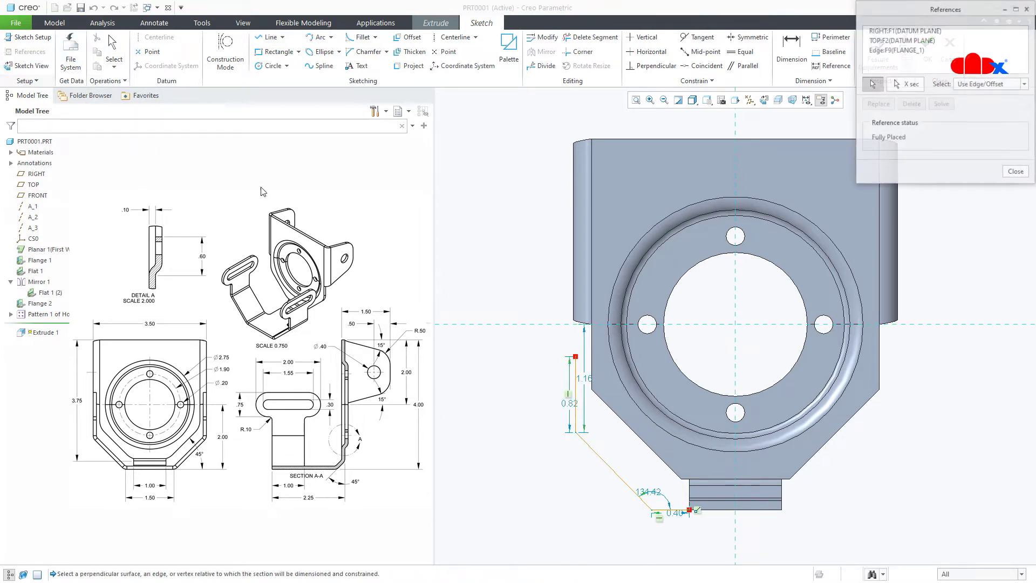
click(573, 241)
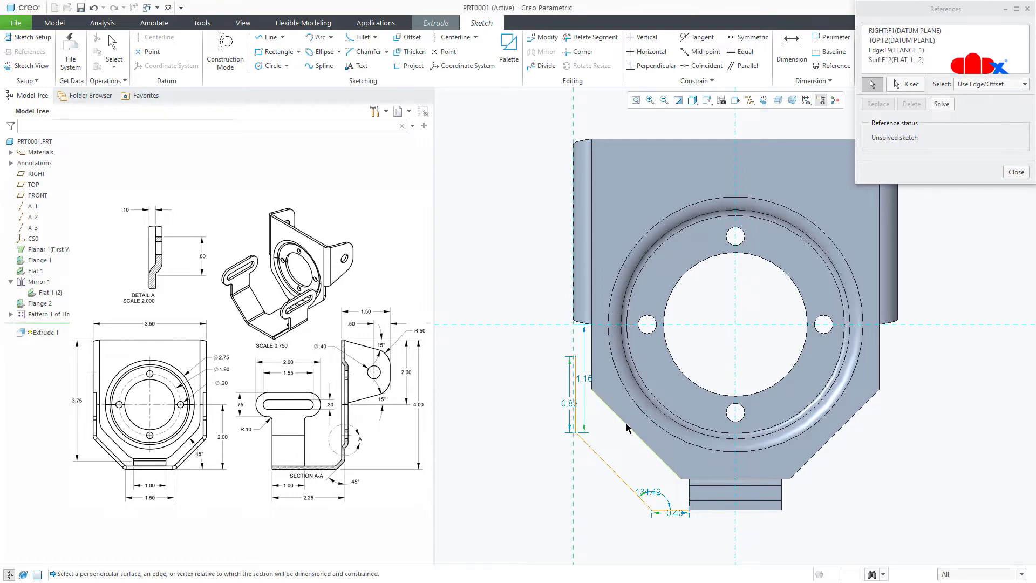
click(626, 428)
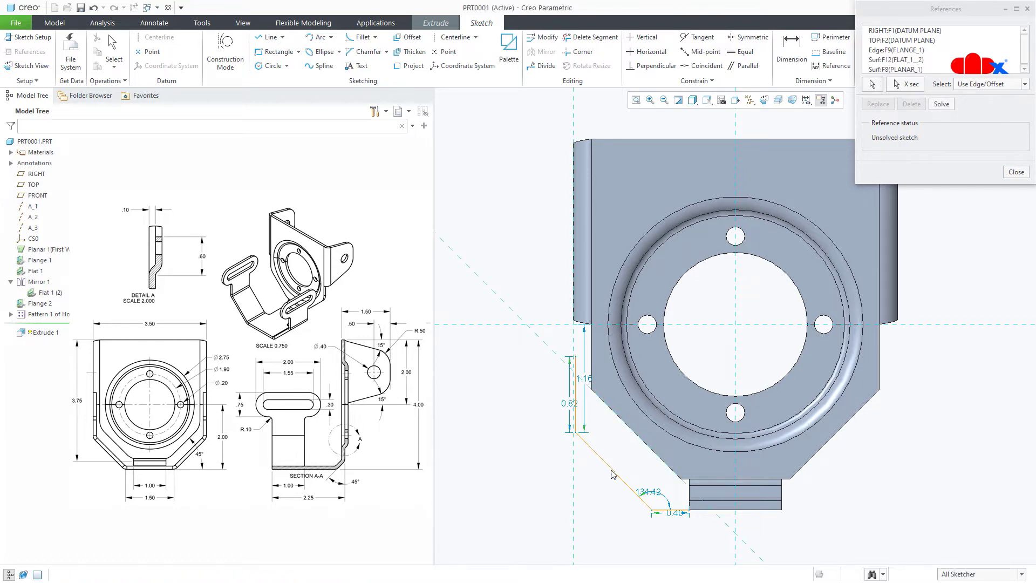
Constrain the profile's slanted line parallel to the plate's slanted edge and its vertical line coincident with the side wall reference.
click(745, 65)
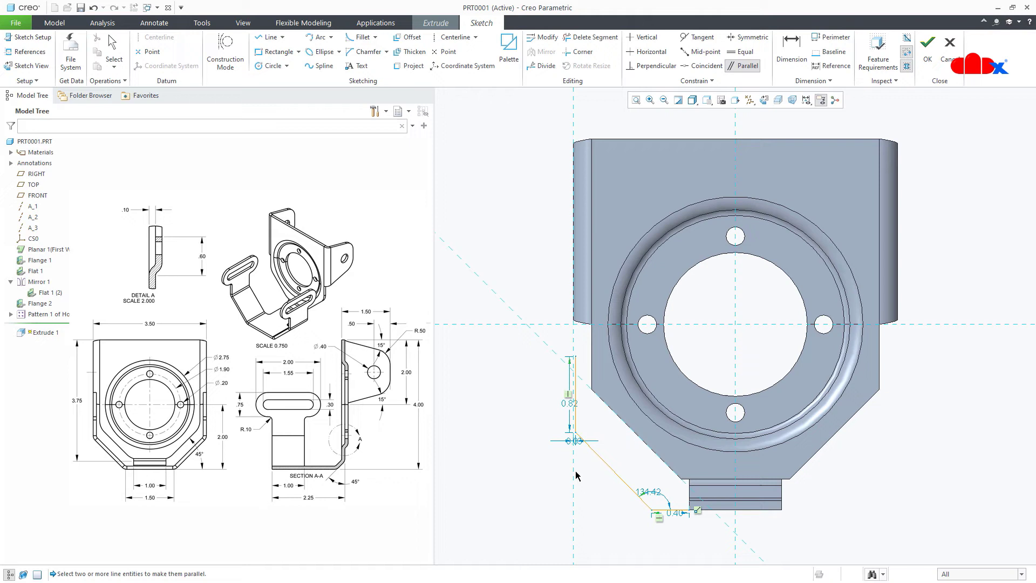
click(607, 466)
click(637, 438)
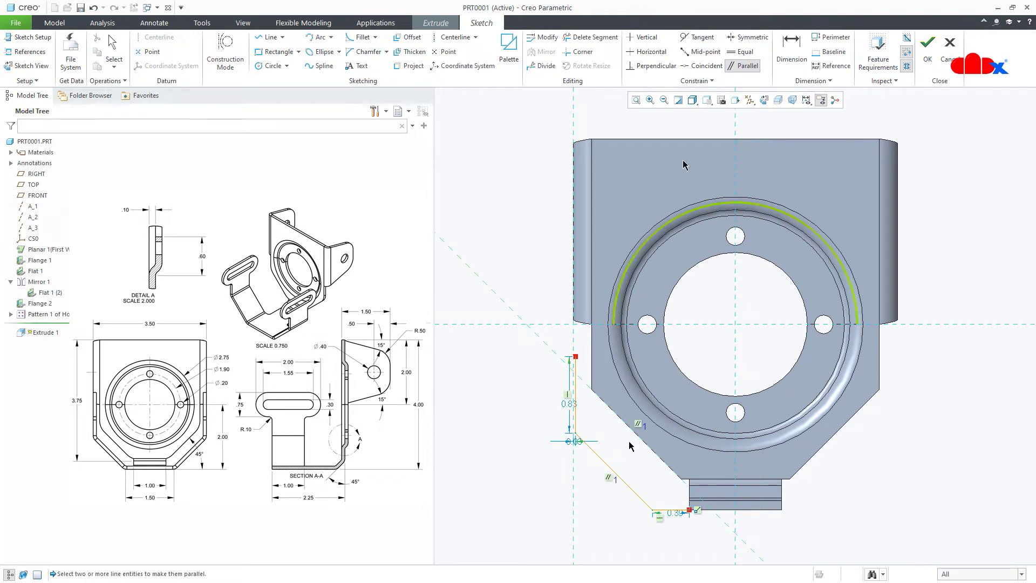
click(702, 65)
click(575, 377)
click(574, 338)
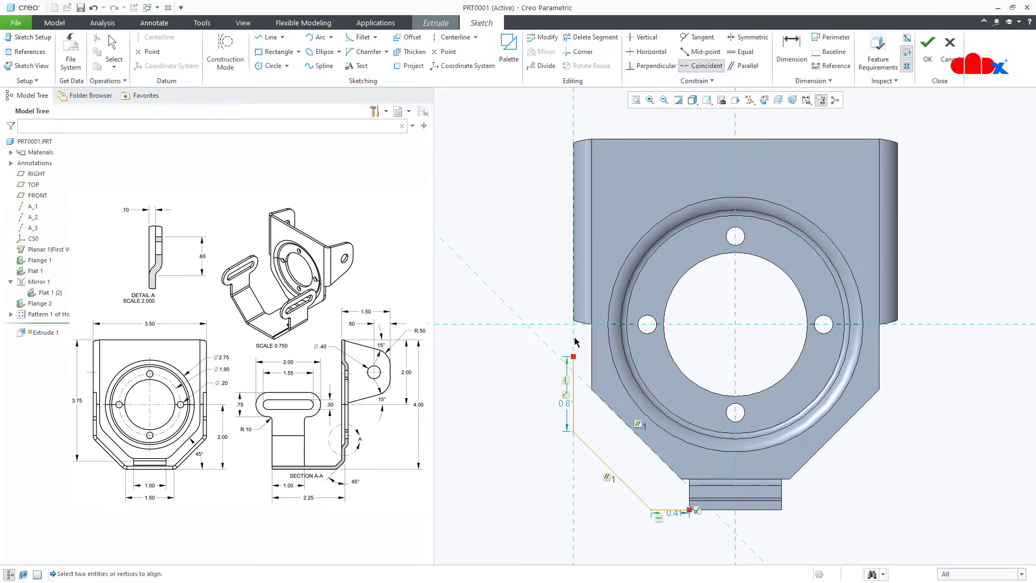
middle_click(538, 475)
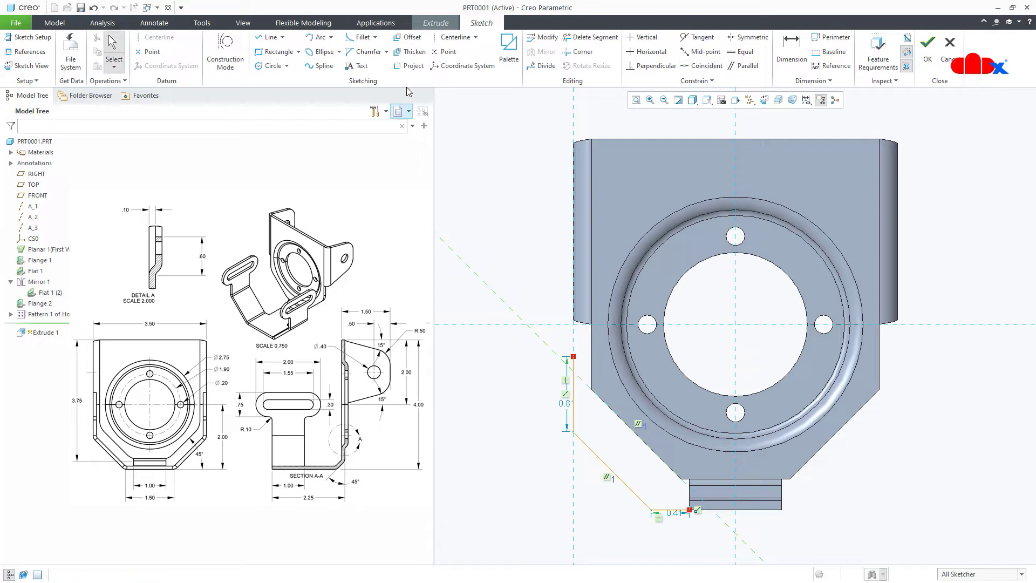
Add a vertical centerline through the plate's centre and dimension the profile's lower bend corner symmetrically about it at 1.5.
click(448, 39)
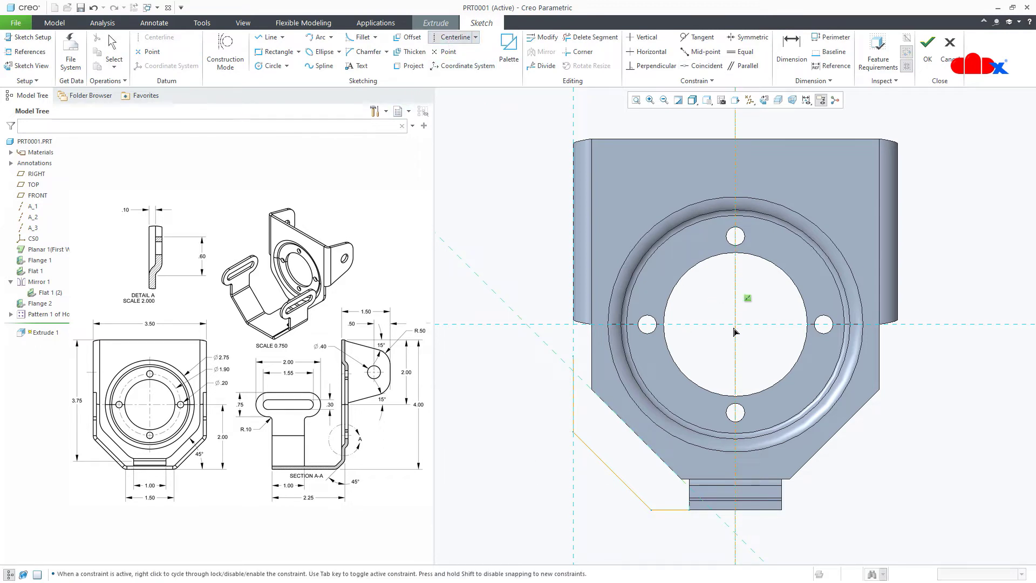
middle_click(728, 362)
right_click(729, 359)
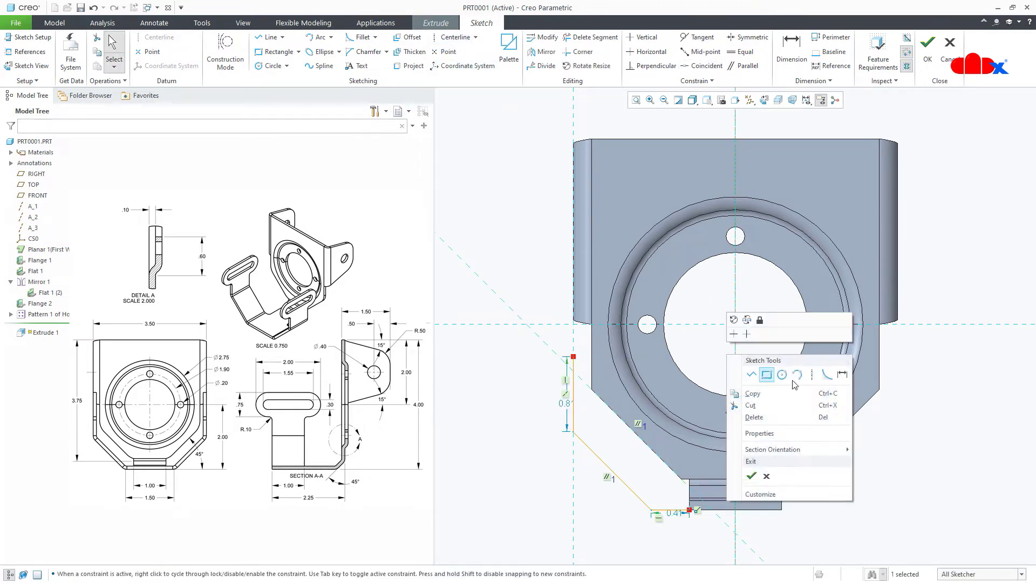
click(837, 375)
click(653, 510)
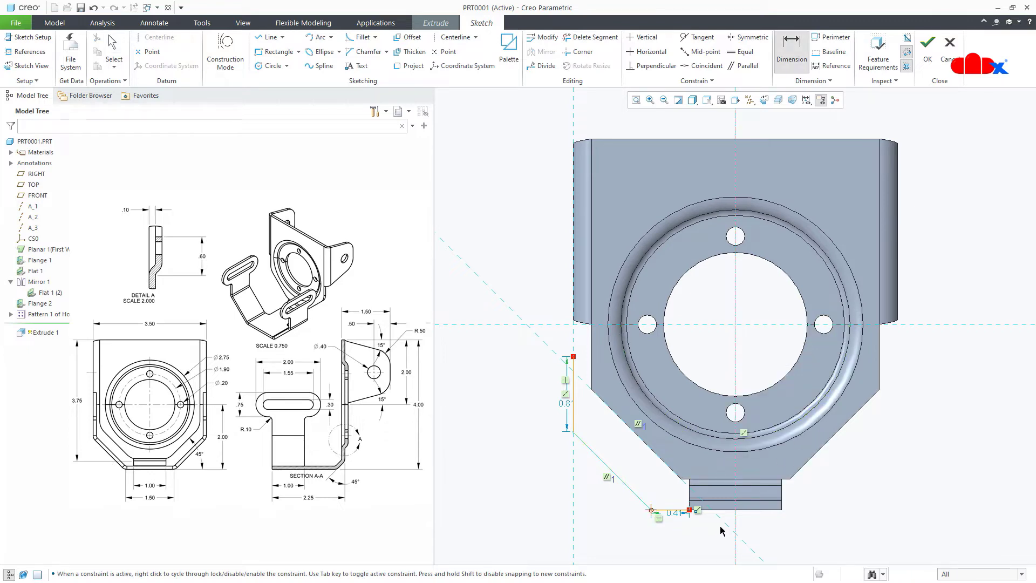
click(737, 519)
click(652, 511)
middle_click(668, 539)
text(1.)
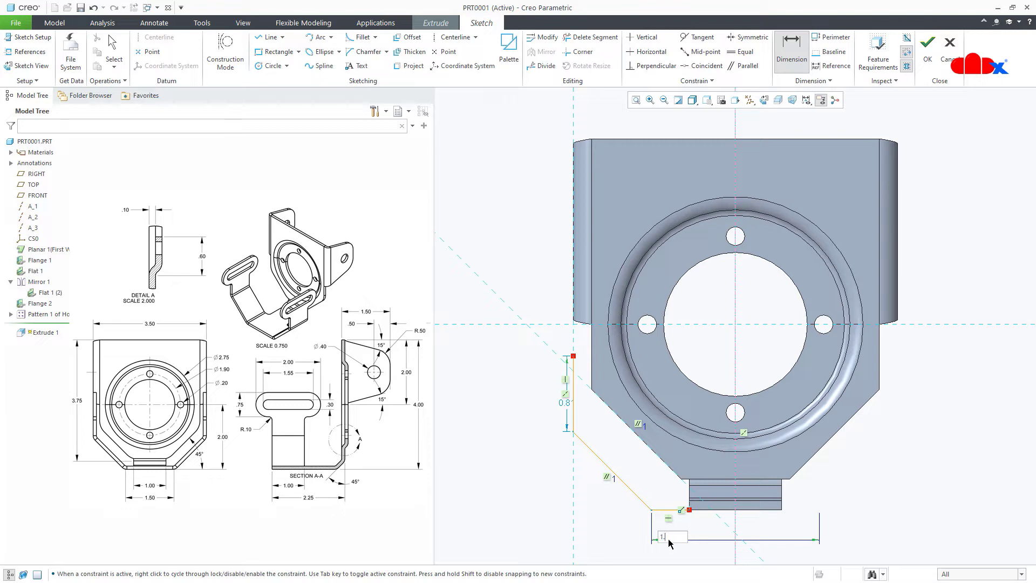
text(5)
key(Return)
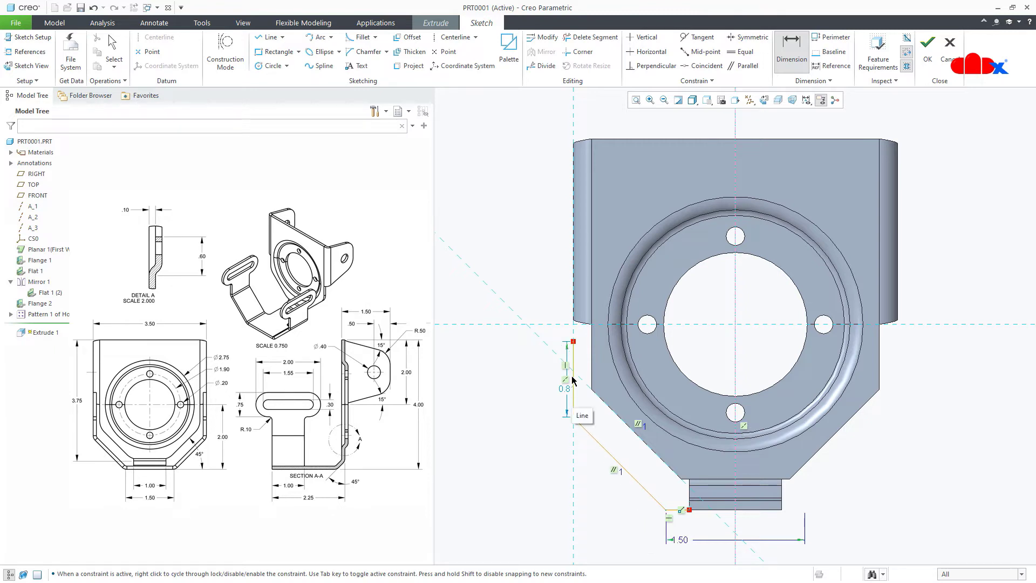
Make the vertical line's upper end coincident with the horizontal reference through the large hole's centre, and accept the sketch.
click(702, 66)
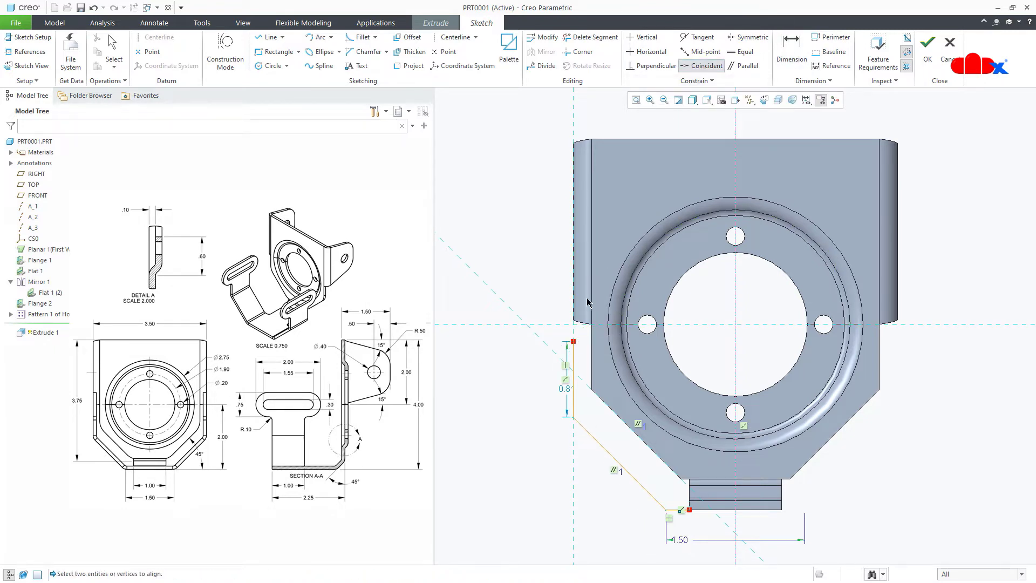
click(562, 326)
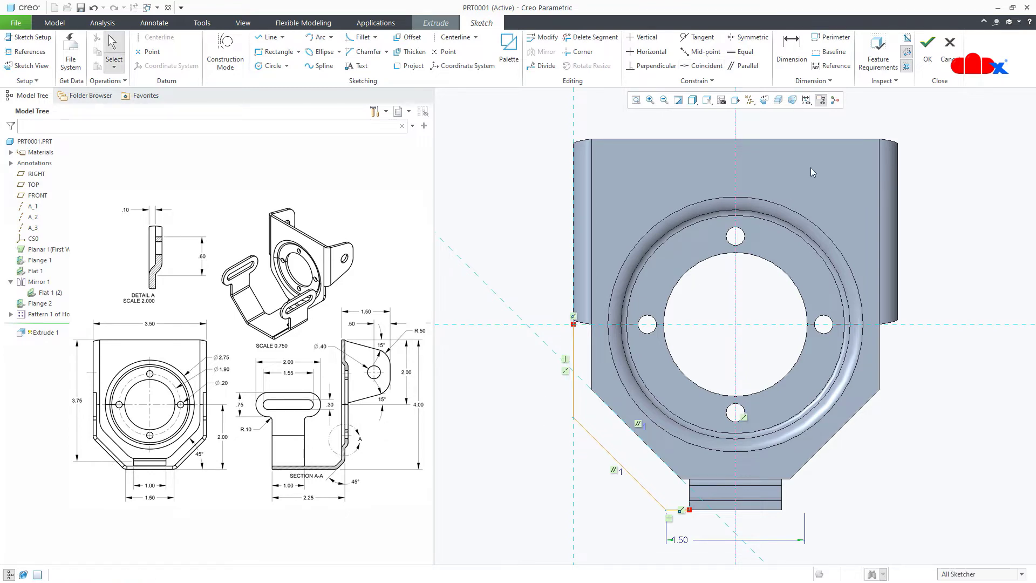
click(923, 52)
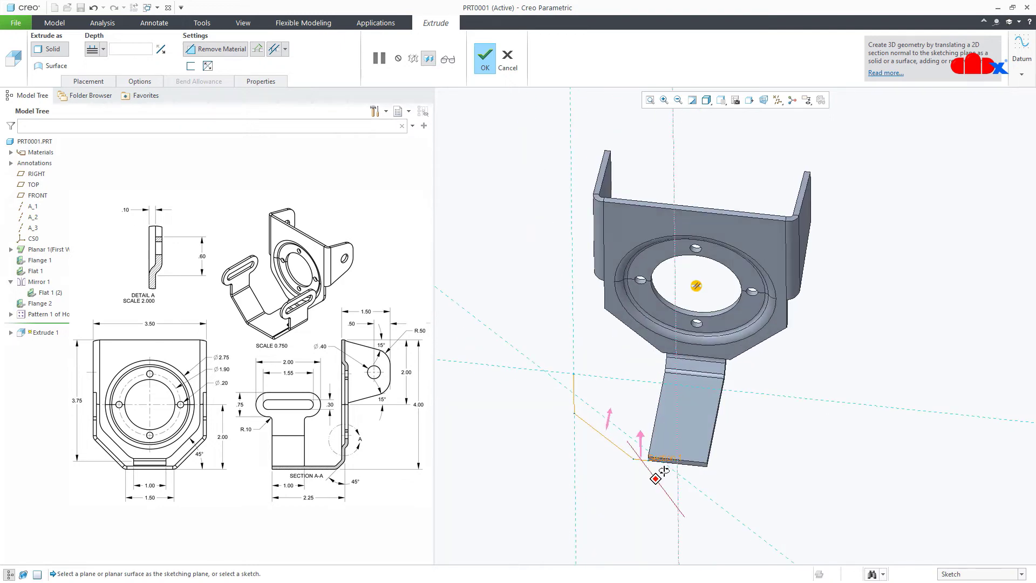
Switch the extrusion from removing to adding material, set its depth to 1, and complete the angled wall.
scroll(658, 477, down, 6)
middle_drag(652, 440, 649, 441)
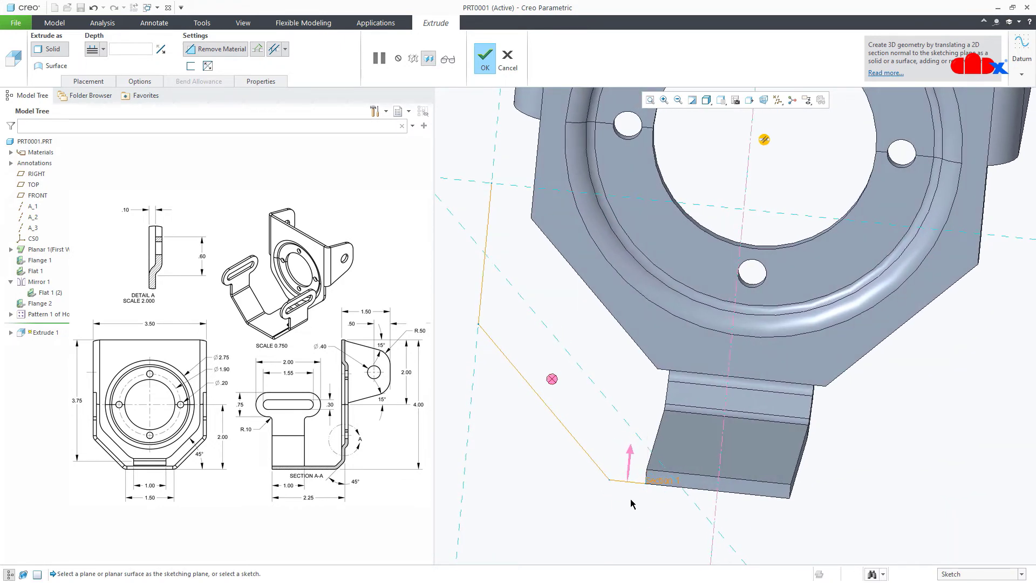
click(215, 52)
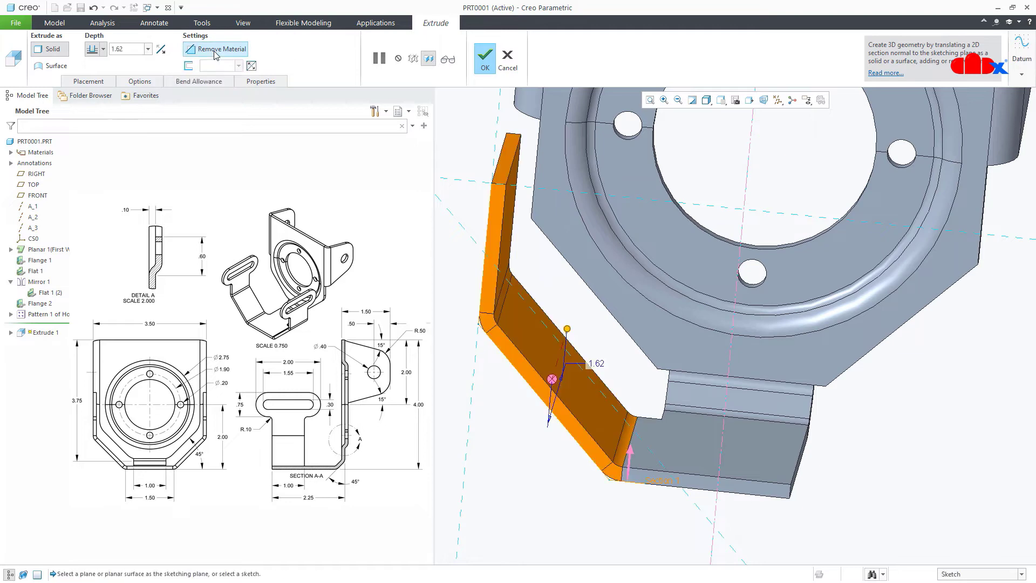
middle_drag(574, 381, 652, 452)
double_click(756, 367)
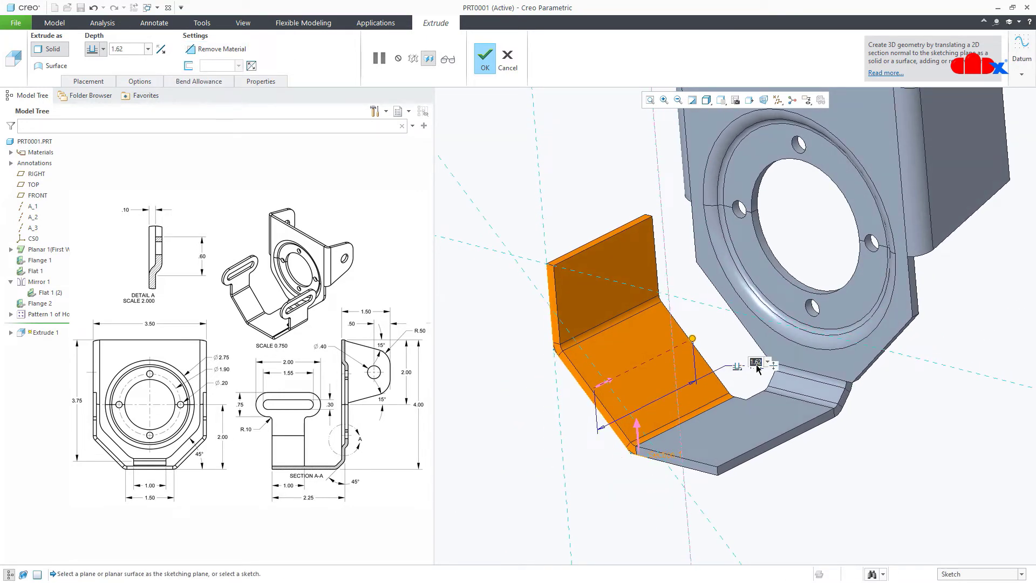
text(1)
key(Return)
middle_drag(756, 364, 712, 378)
click(485, 57)
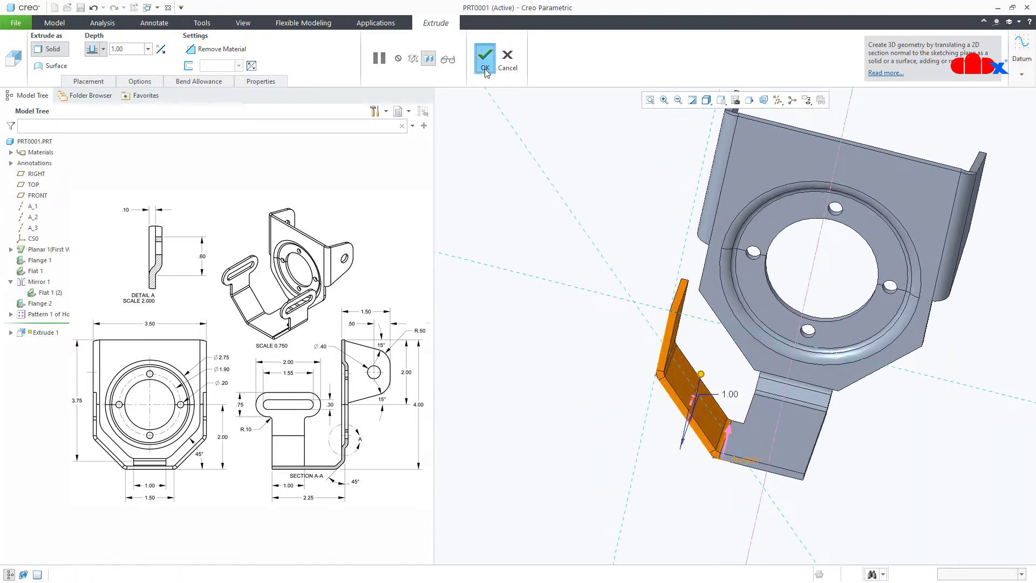
Start a Flange on the lower flange's free side edge opposite the extruded wall and open its profile sketch at the wall's end.
click(611, 467)
scroll(671, 484, up, 3)
mouse_move(657, 466)
middle_down()
mouse_move(646, 467)
mouse_move(649, 484)
middle_up()
scroll(646, 468, up, 2)
scroll(648, 484, up, 3)
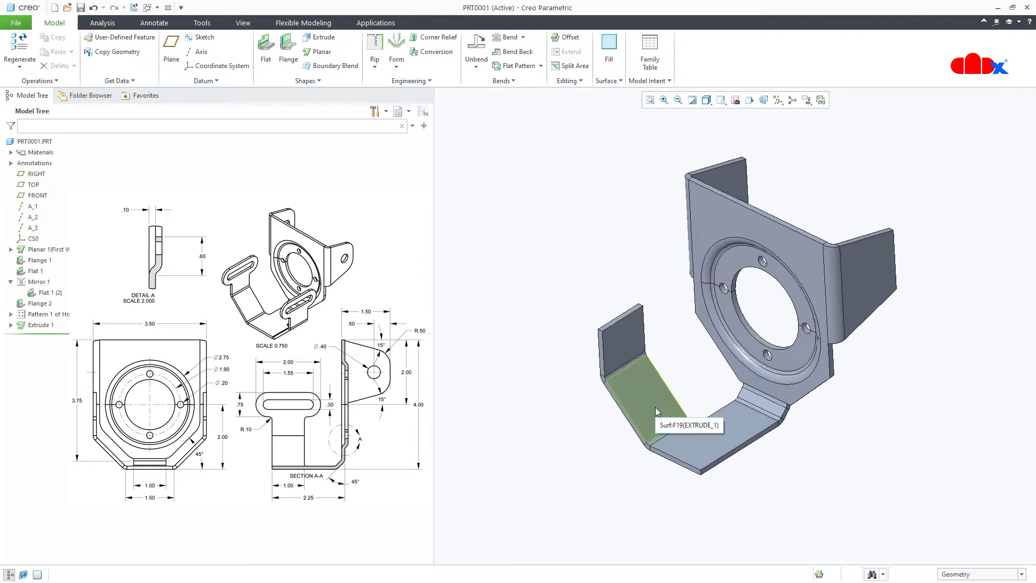
click(290, 60)
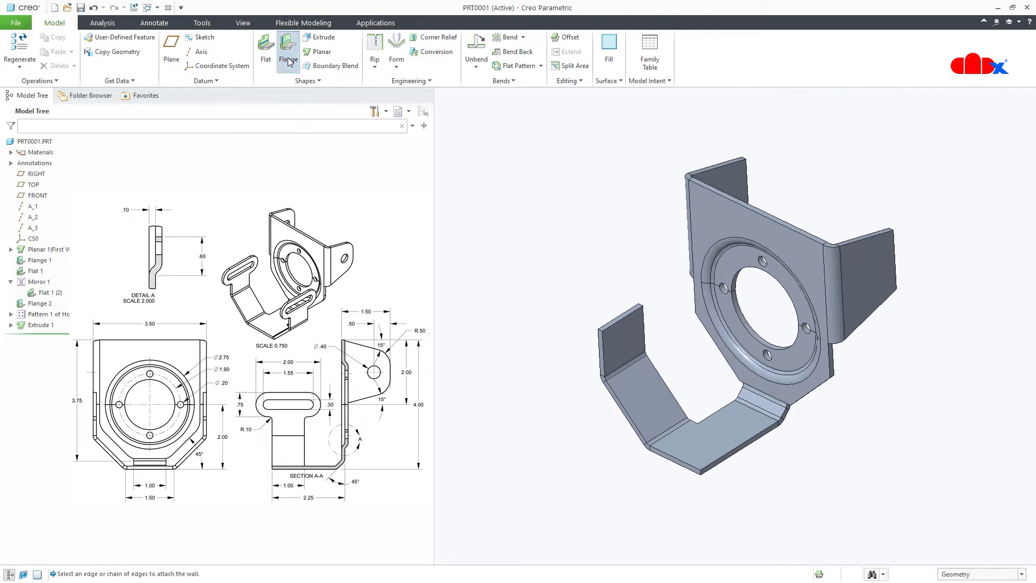
click(724, 465)
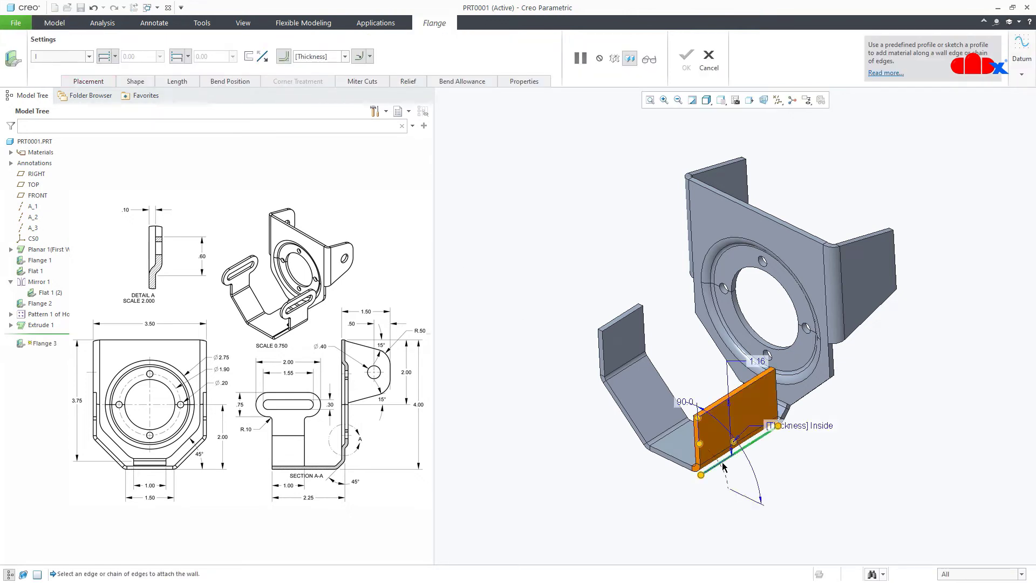
click(135, 81)
click(145, 114)
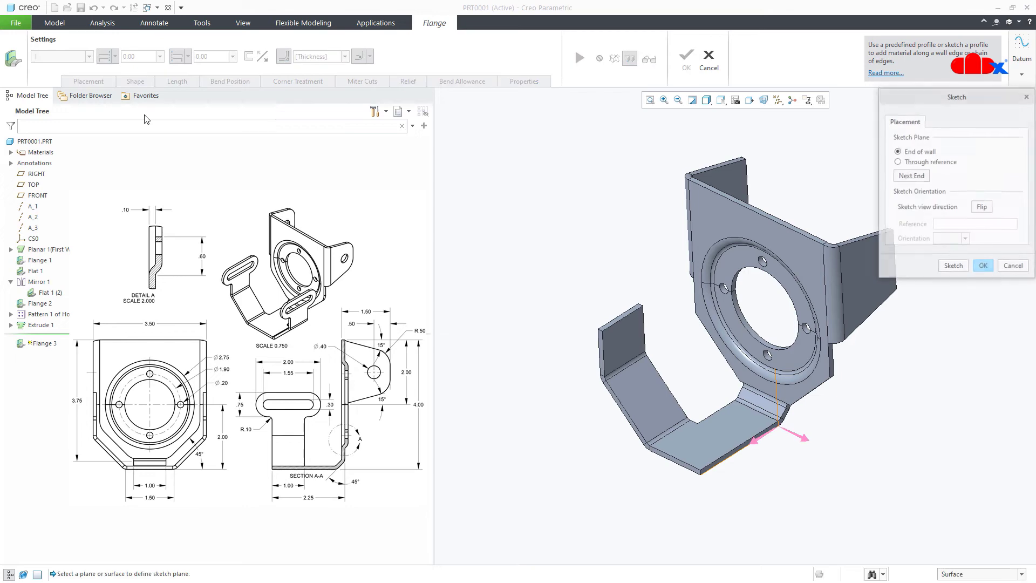
click(953, 266)
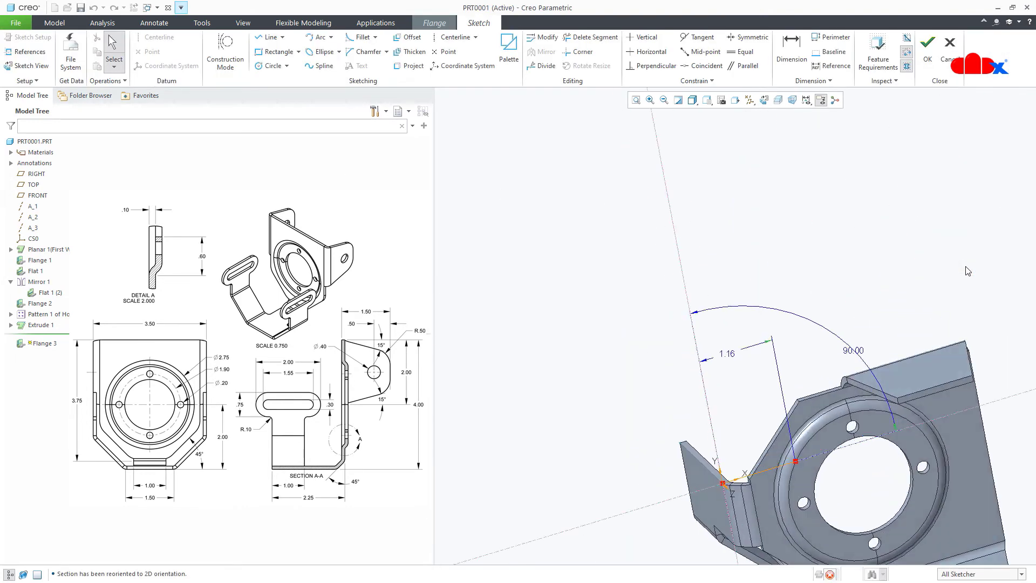
Delete the default line from the flange profile sketch and realign the view to the sketch plane.
middle_drag(793, 496, 798, 478)
click(811, 450)
key(Delete)
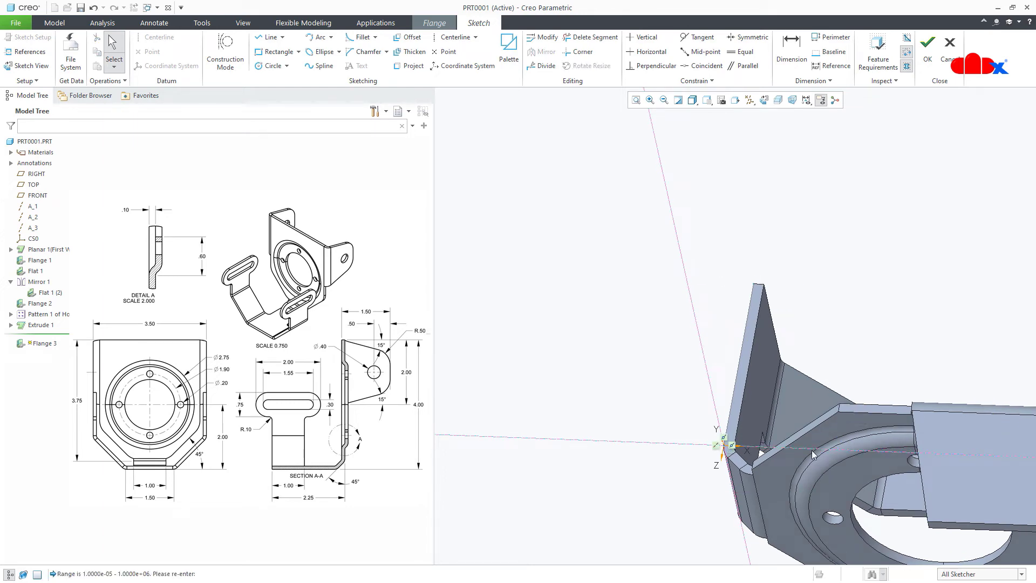
key(v)
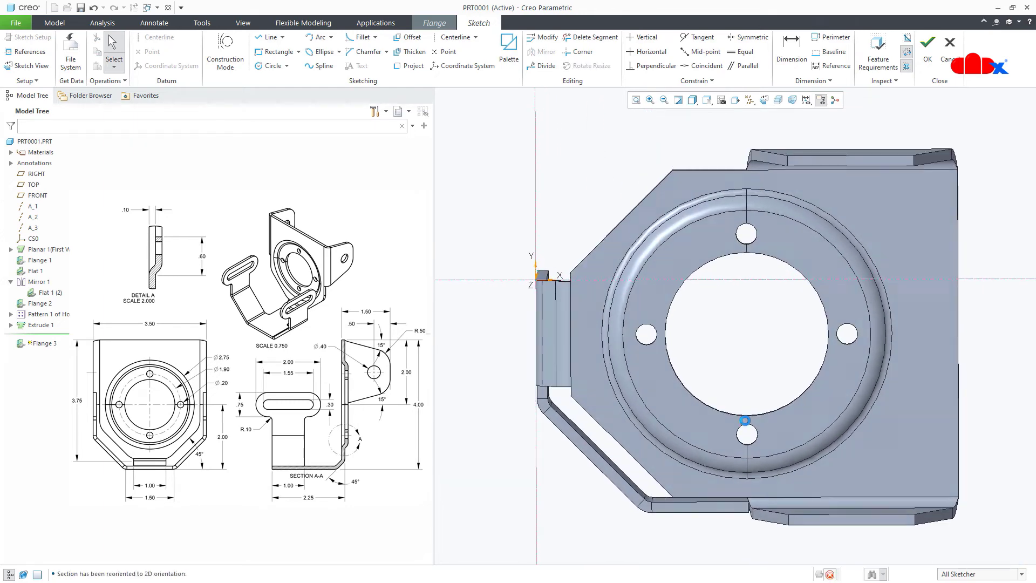
Sketch a three-line flange profile from the edge, about 0.41 straight, a slanted segment at about 135°, and about 0.69 straight, and accept it.
click(267, 38)
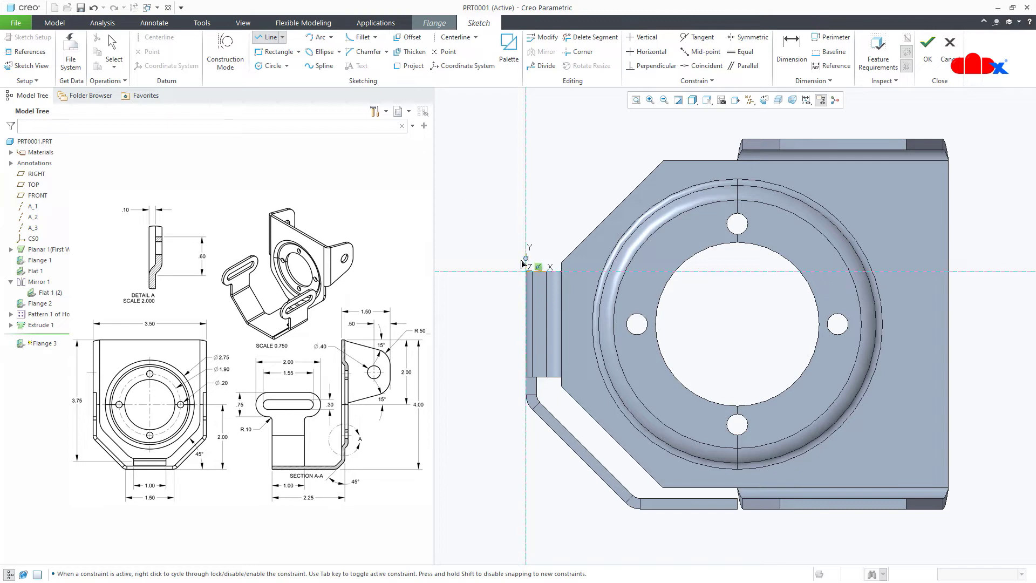
click(526, 229)
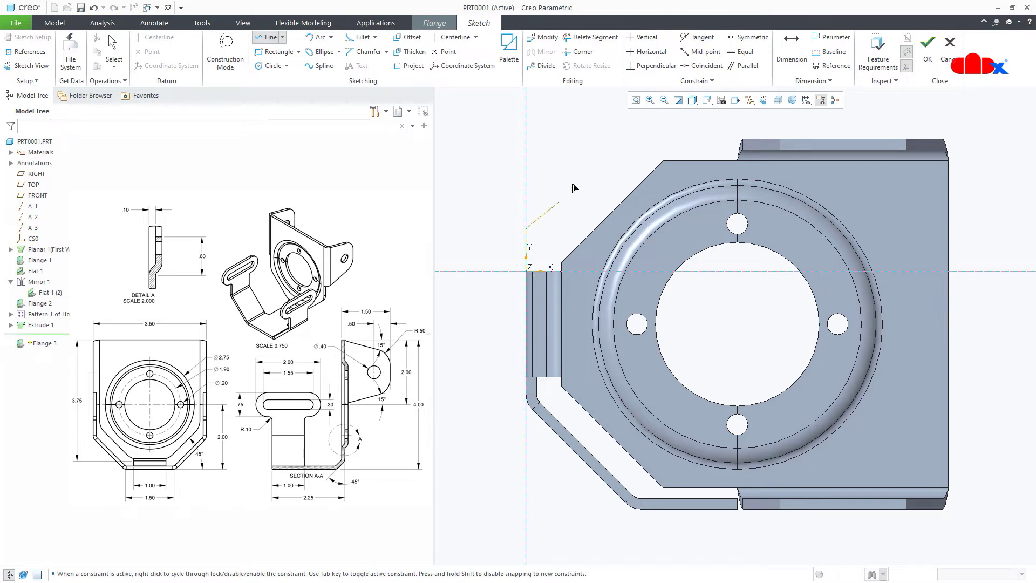
click(609, 143)
click(682, 143)
middle_click(684, 143)
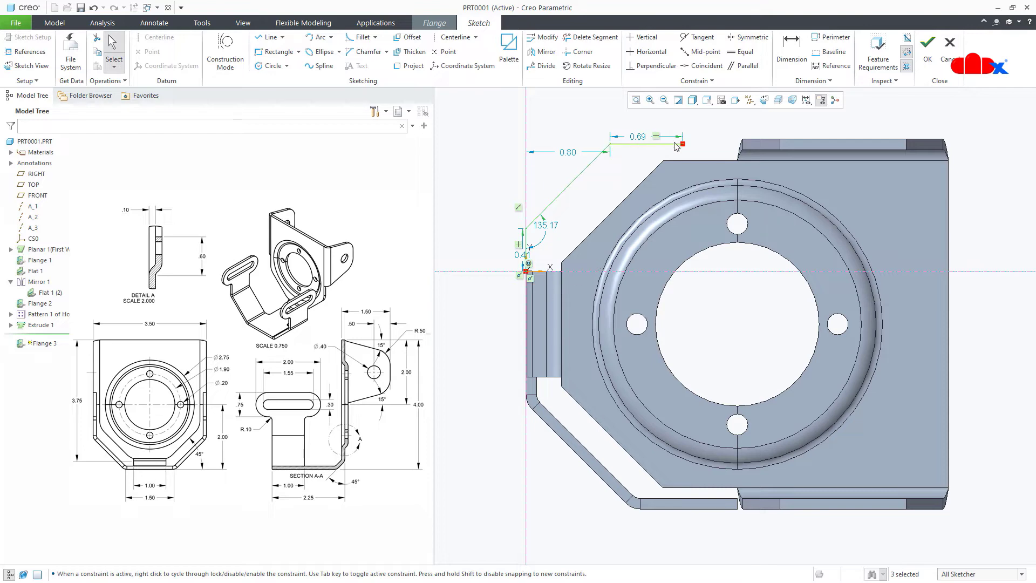
click(928, 48)
Shorten the new flange by offsetting its end nearest the plate to about -0.97, and complete it.
middle_drag(727, 186, 791, 351)
scroll(650, 220, down, 5)
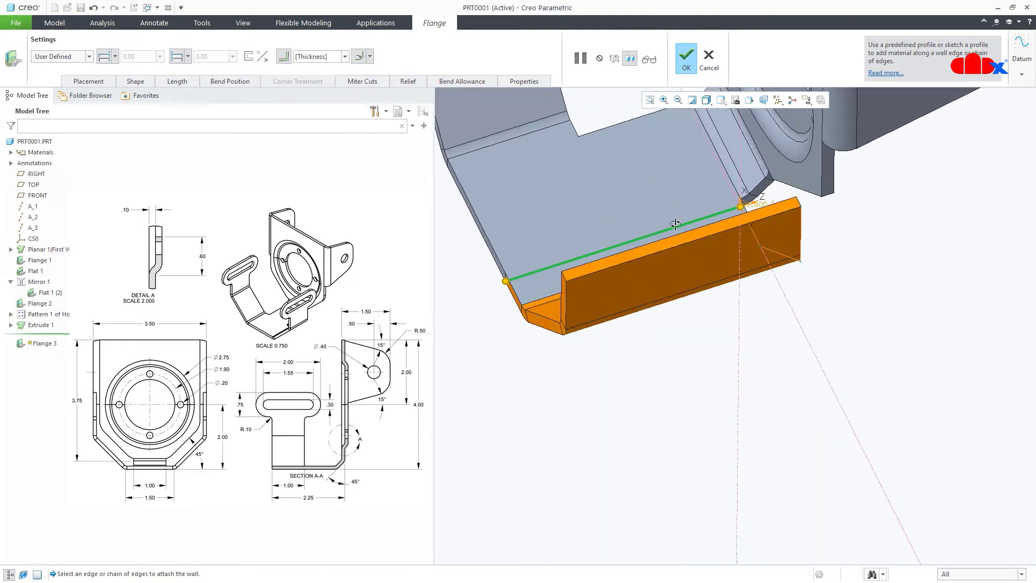
drag(733, 203, 617, 249)
middle_drag(645, 293, 620, 309)
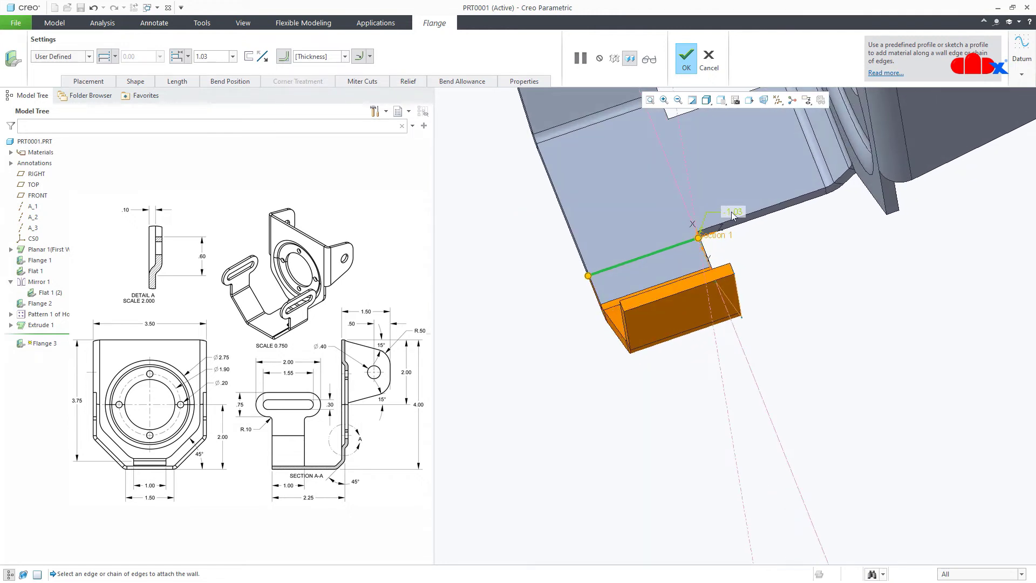
drag(699, 239, 706, 236)
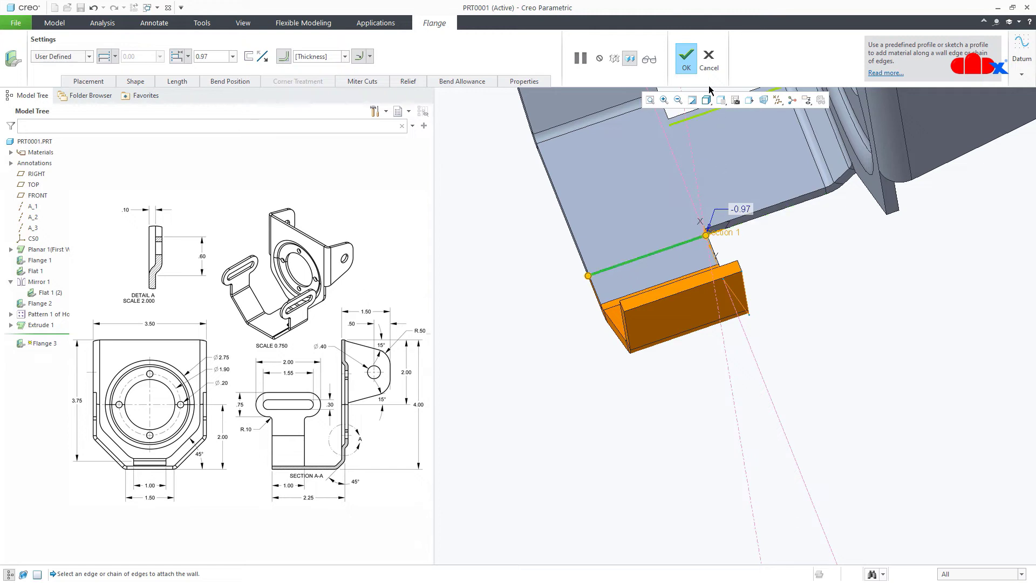
click(686, 59)
Set the lower flange's length dimension to 3 and regenerate the part to test how the arms follow.
scroll(772, 315, down, 3)
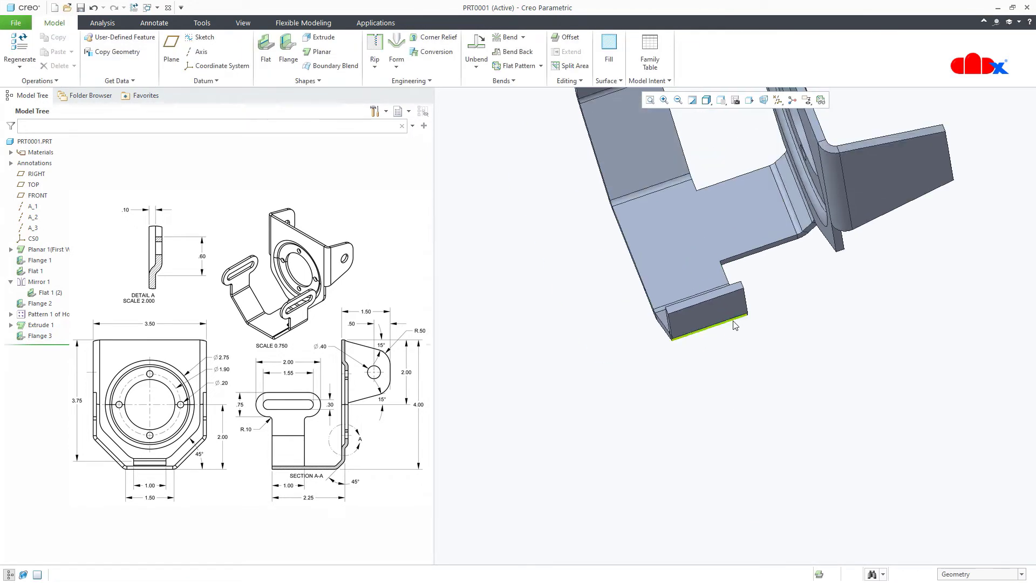
mouse_move(771, 315)
middle_down()
mouse_move(756, 302)
mouse_move(773, 285)
mouse_move(718, 259)
middle_up()
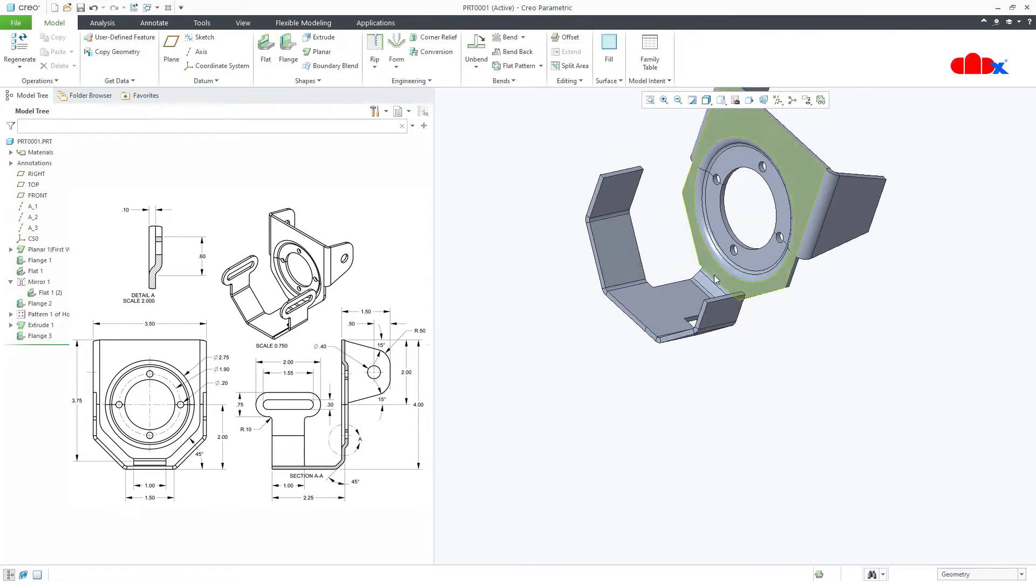
double_click(675, 296)
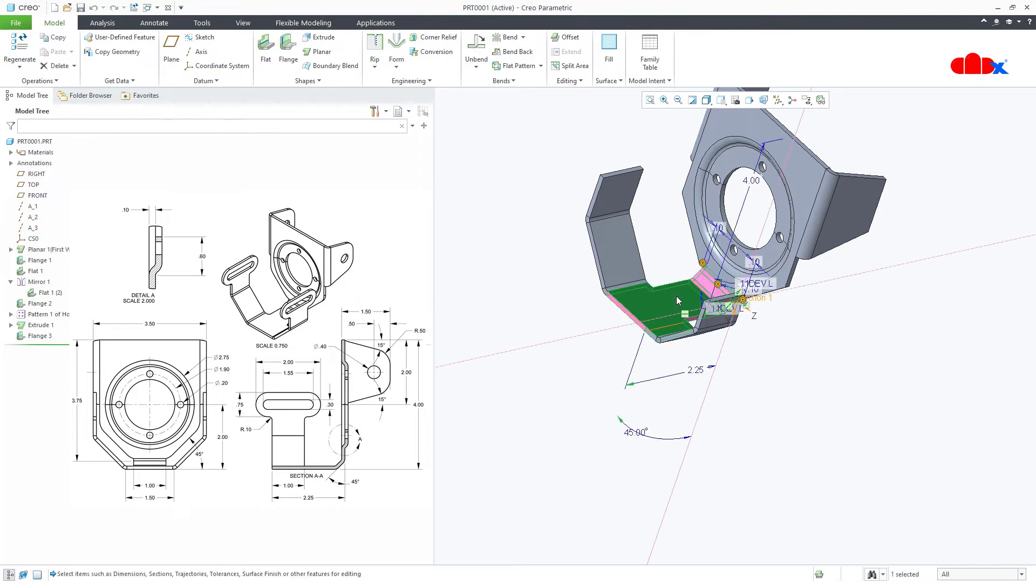
double_click(695, 368)
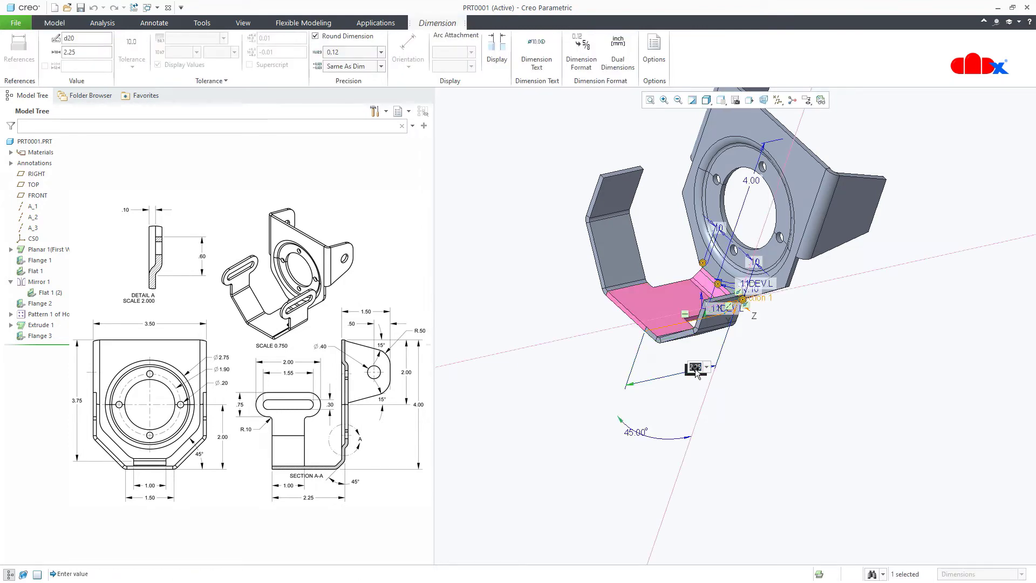
text(3)
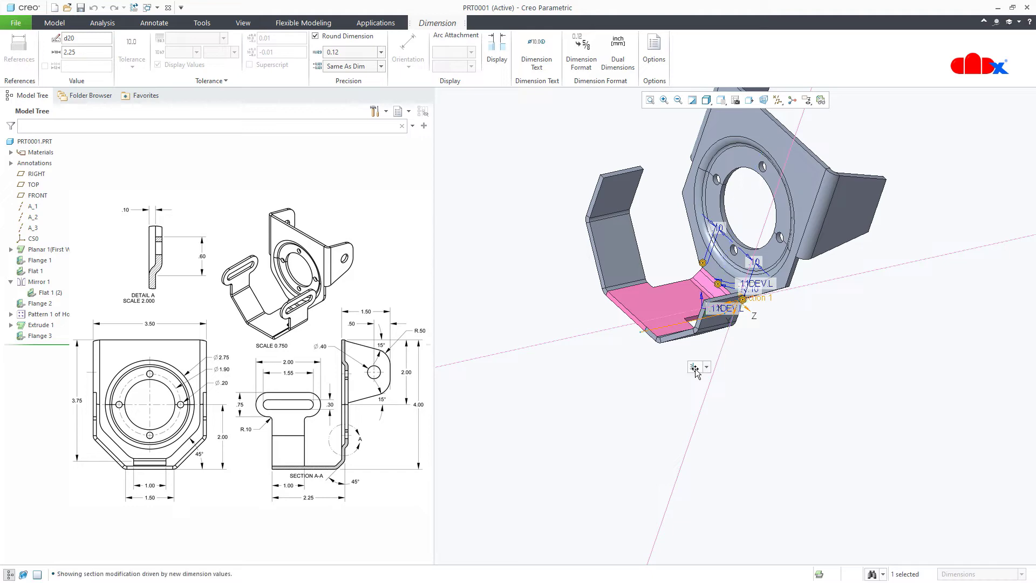
key(Return)
middle_drag(704, 391, 680, 408)
key(ctrl+g)
Set the lower flange's length to 3.5 and compare how its two angled arms respond.
middle_drag(625, 387, 714, 327)
scroll(691, 303, up, 5)
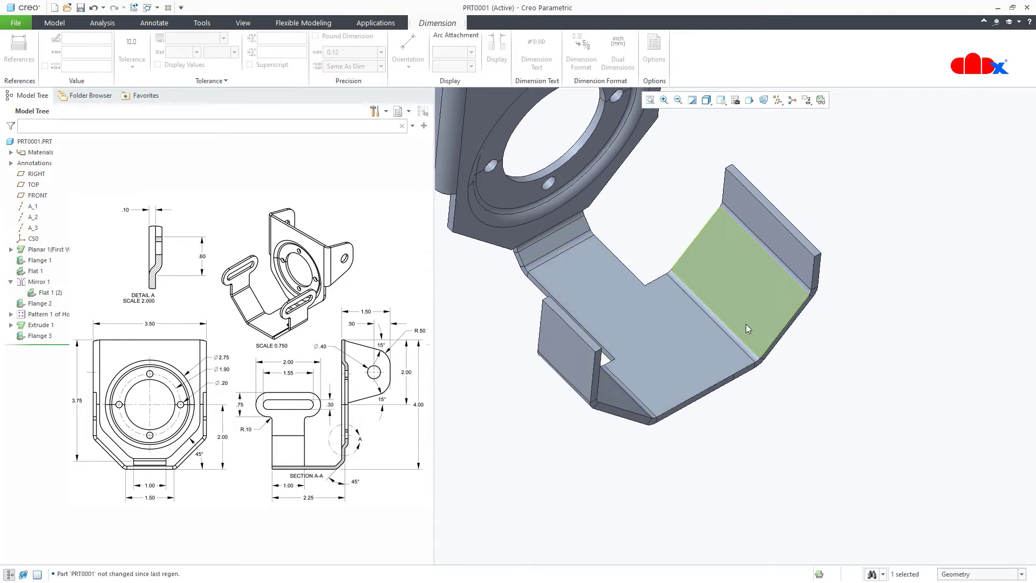
middle_drag(746, 324, 678, 406)
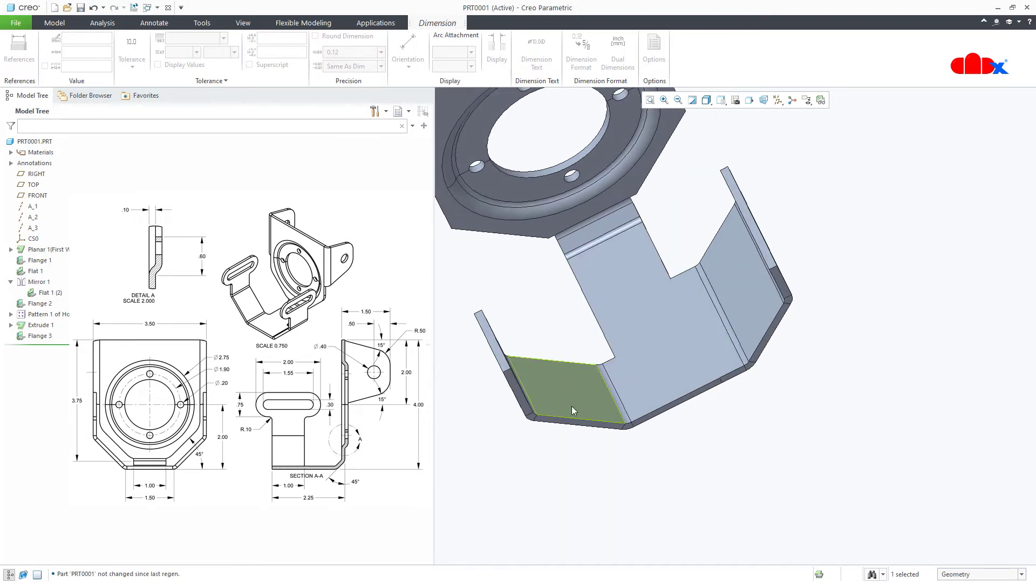
double_click(619, 308)
middle_drag(656, 348, 561, 400)
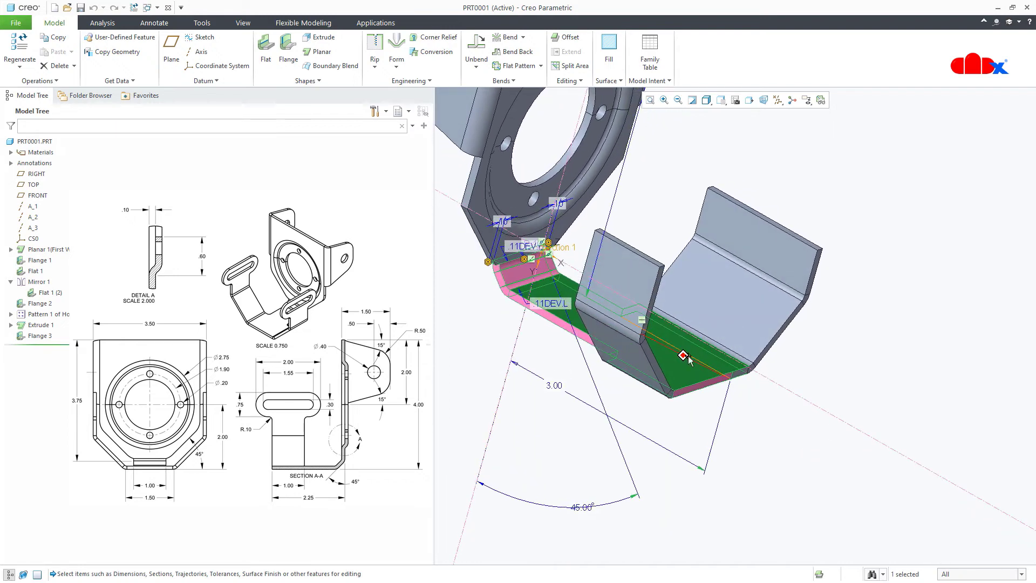
double_click(556, 387)
text(3.5)
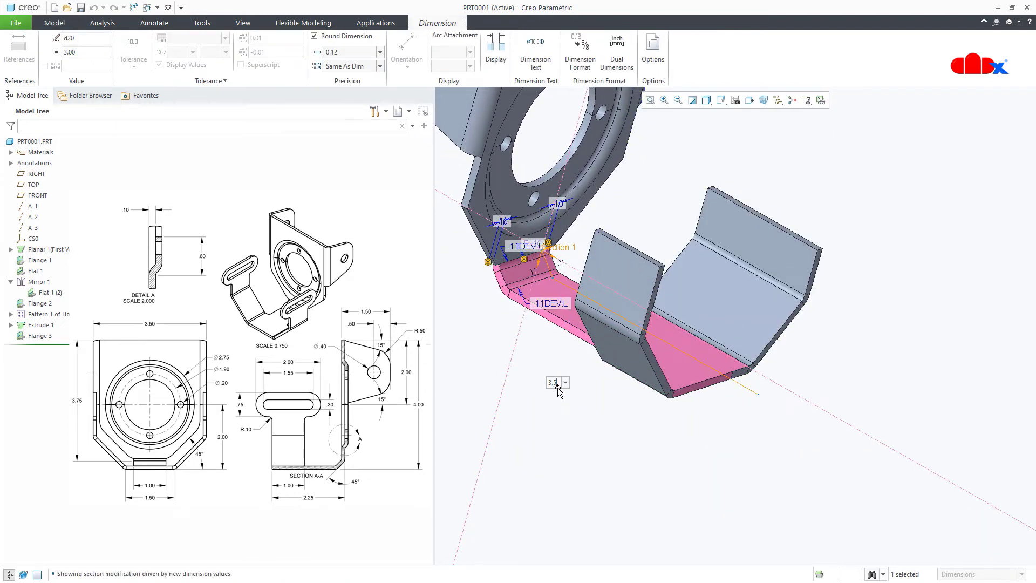
key(Return)
scroll(669, 469, up, 3)
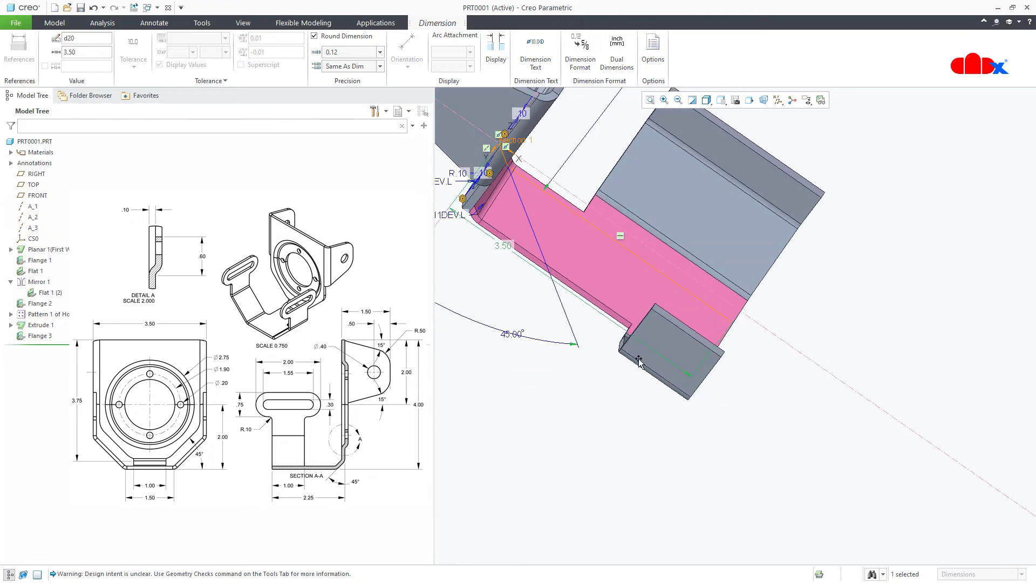
middle_drag(647, 363, 670, 256)
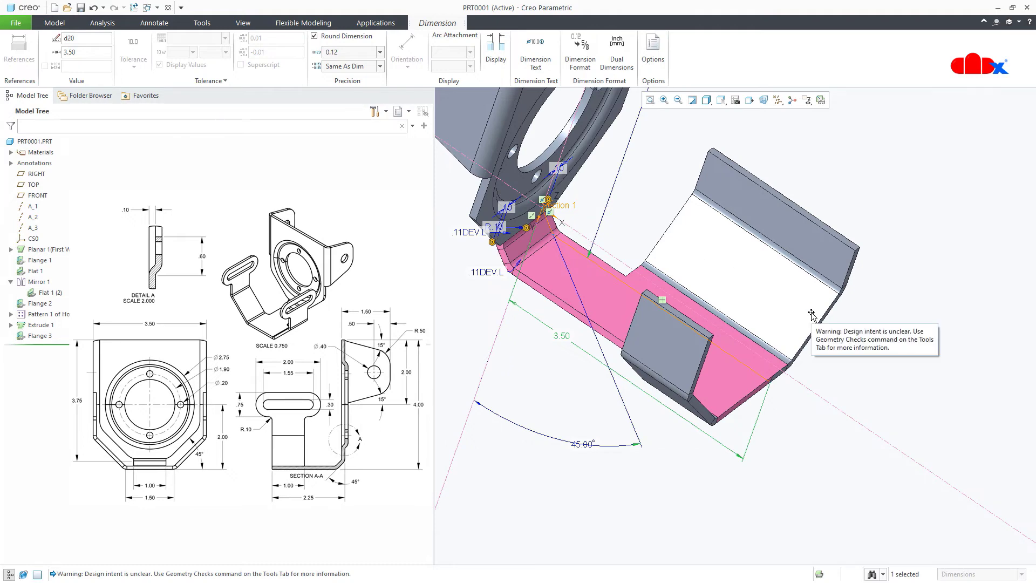
middle_drag(814, 308, 804, 308)
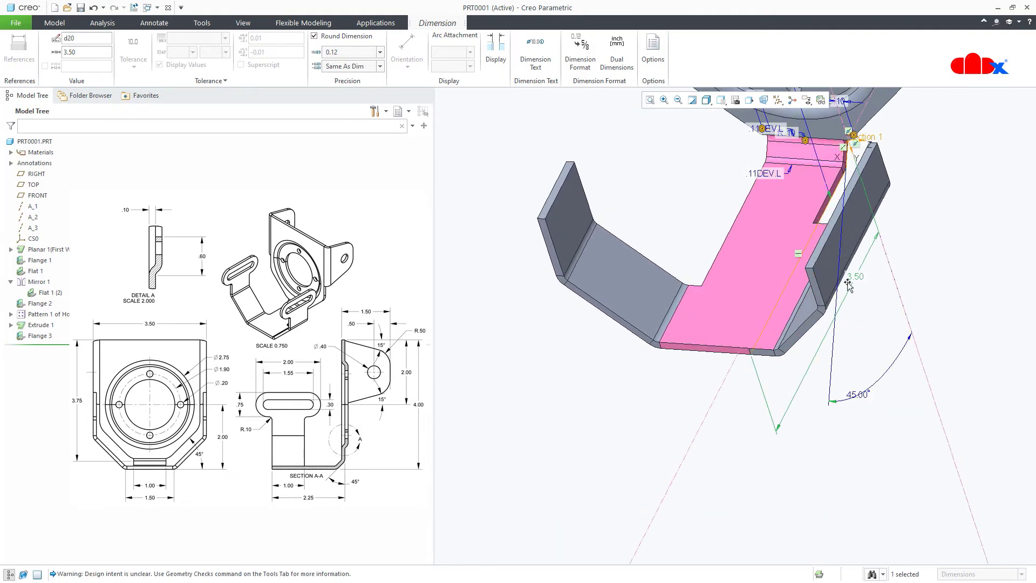
Restore the lower flange's length to 2.25, regenerate the part and return to the default orientation.
double_click(855, 274)
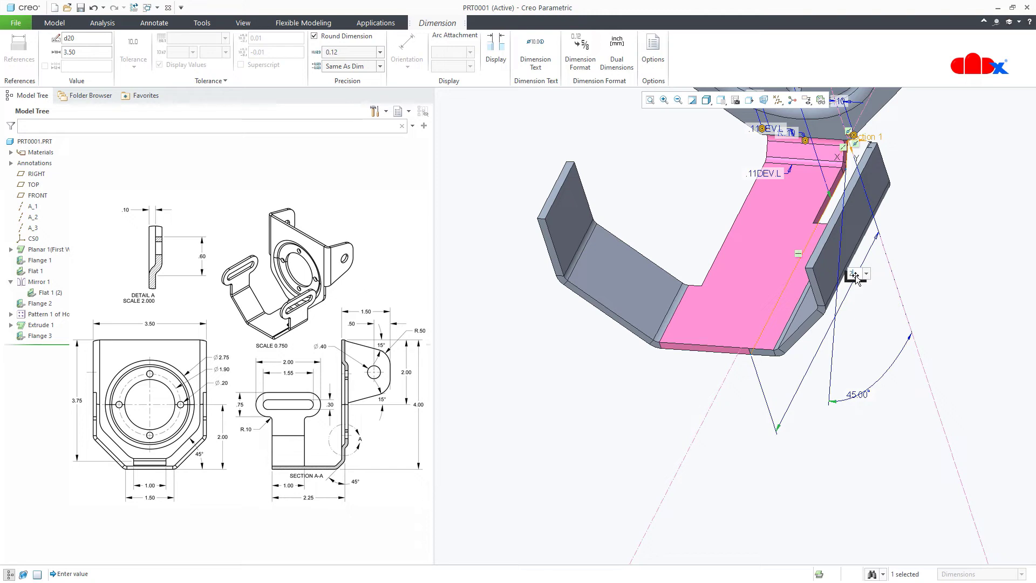
key(Return)
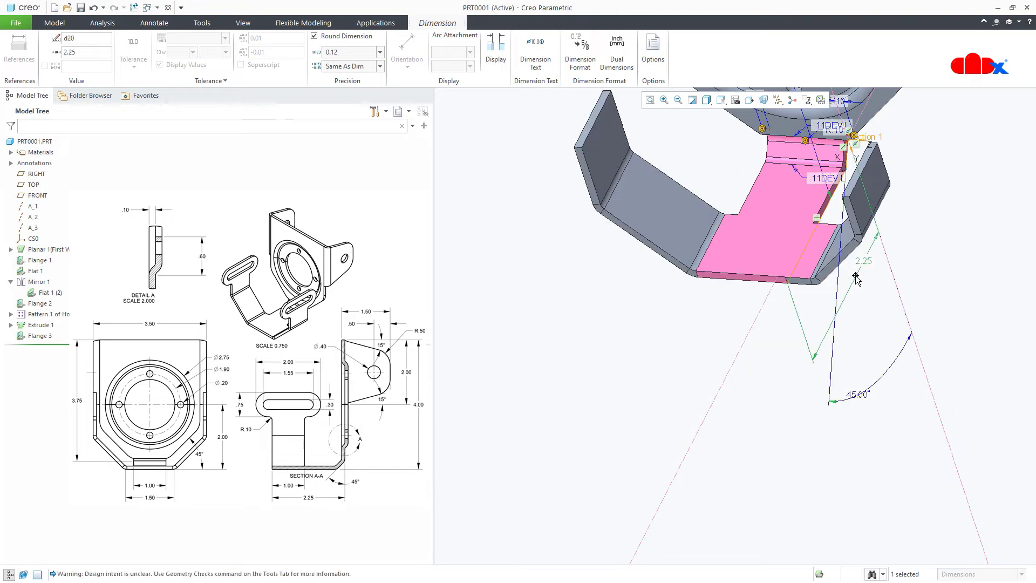
double_click(884, 279)
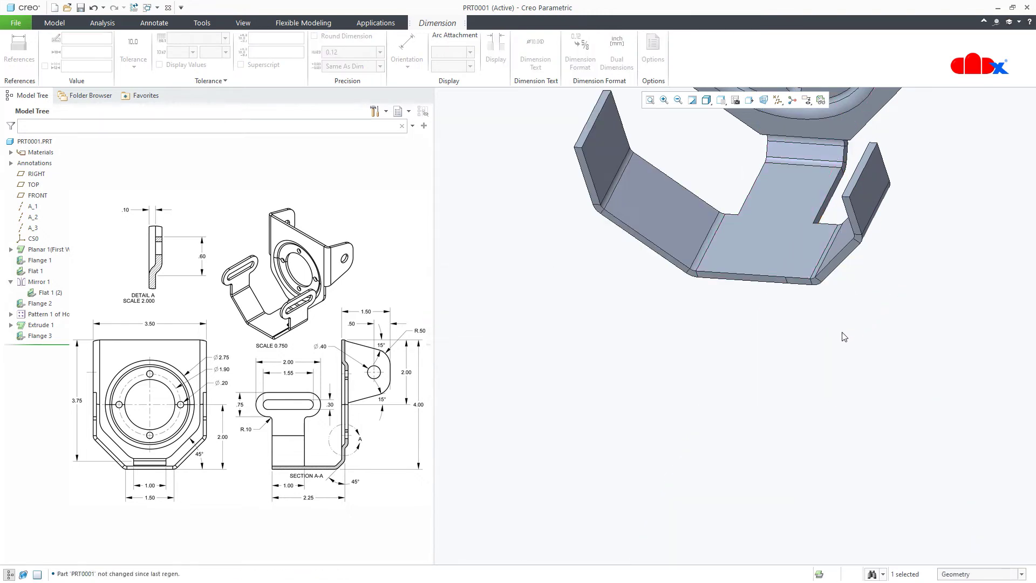
key(ctrl+d)
key(ctrl+d)
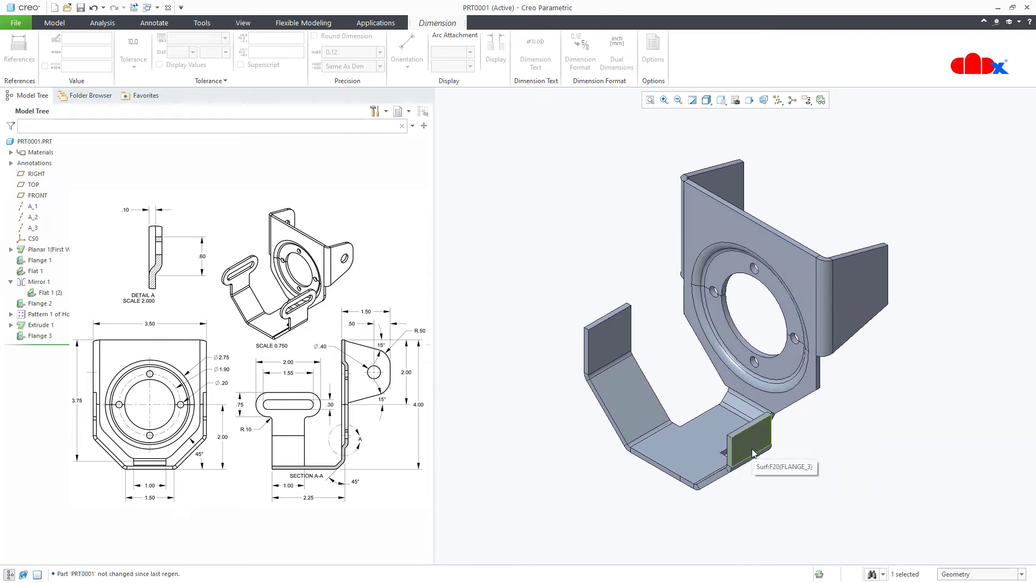
click(777, 465)
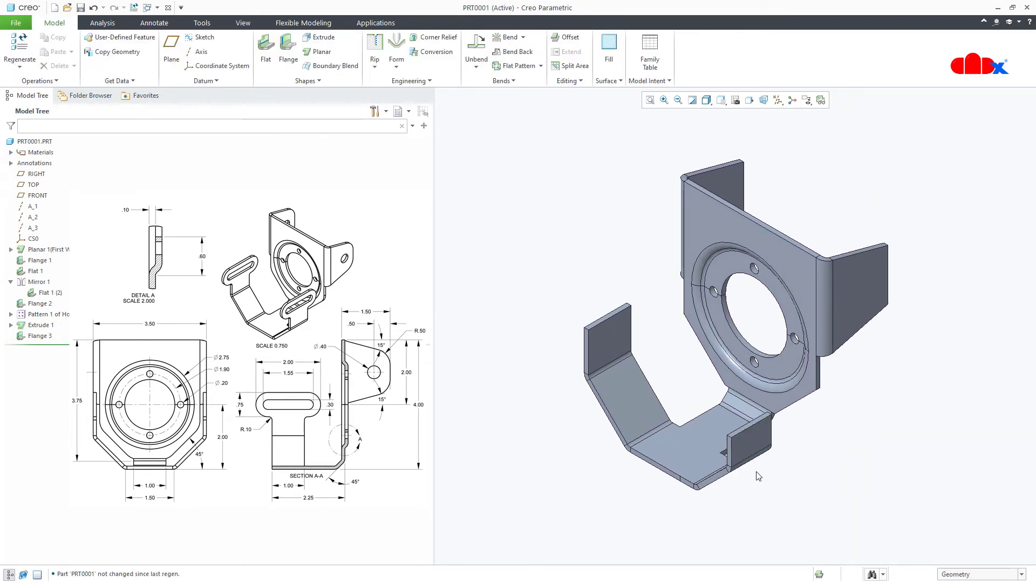
Delete Flange 3, the shortened arm opposite the extruded wall on the lower flange.
middle_drag(711, 467, 736, 449)
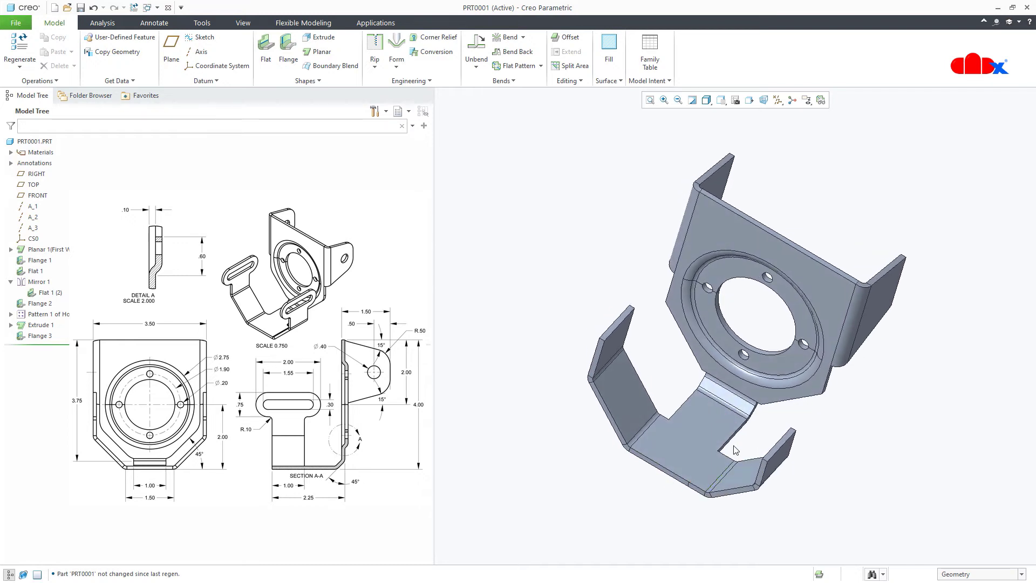
click(746, 423)
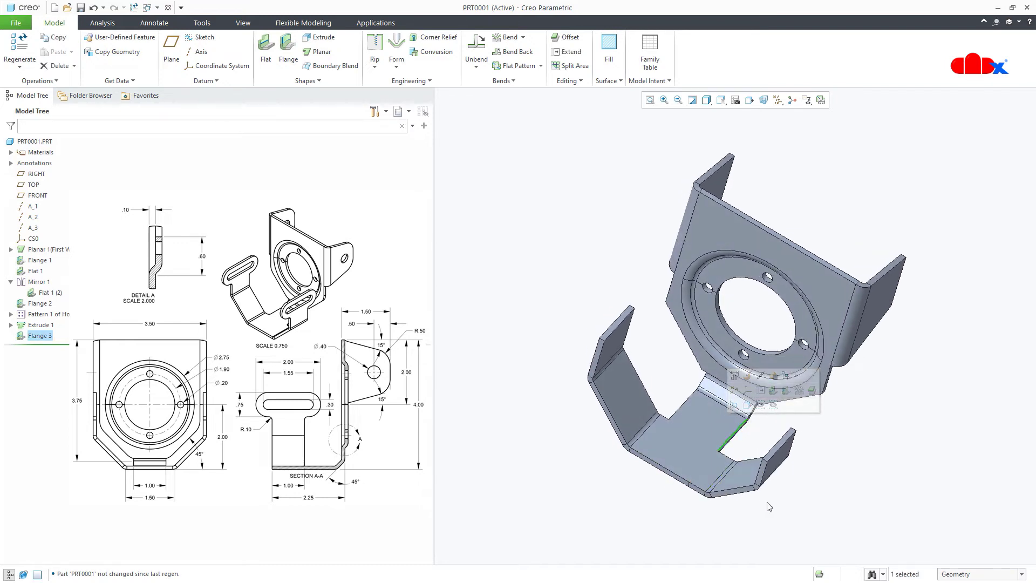
middle_drag(769, 507, 746, 499)
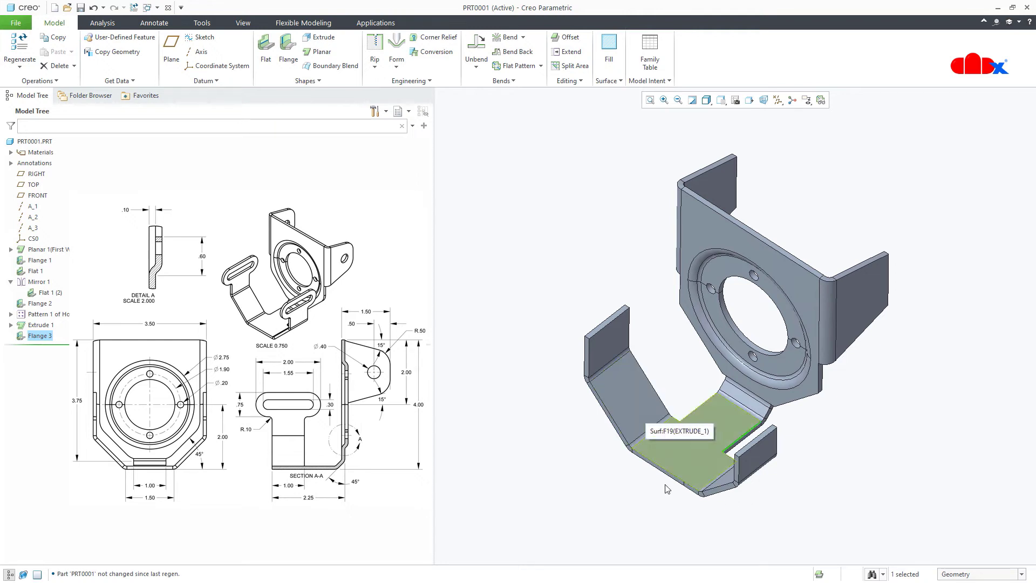
click(545, 517)
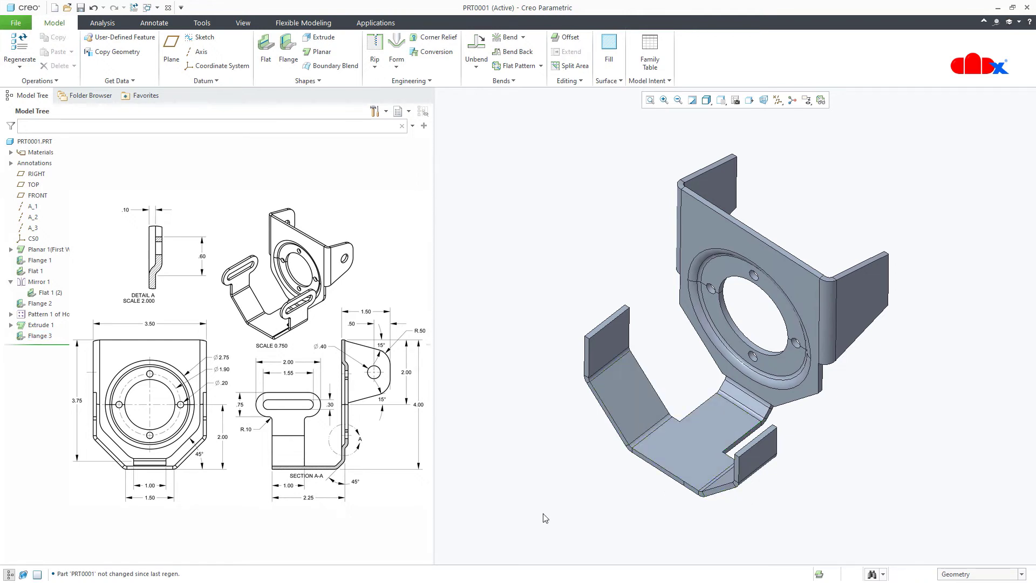
click(39, 336)
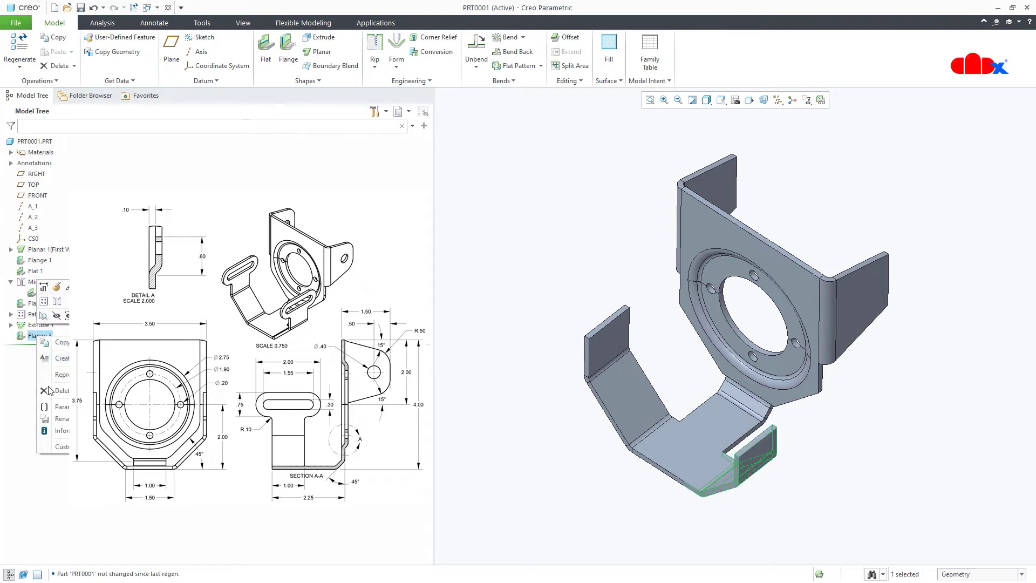
key(Delete)
click(484, 312)
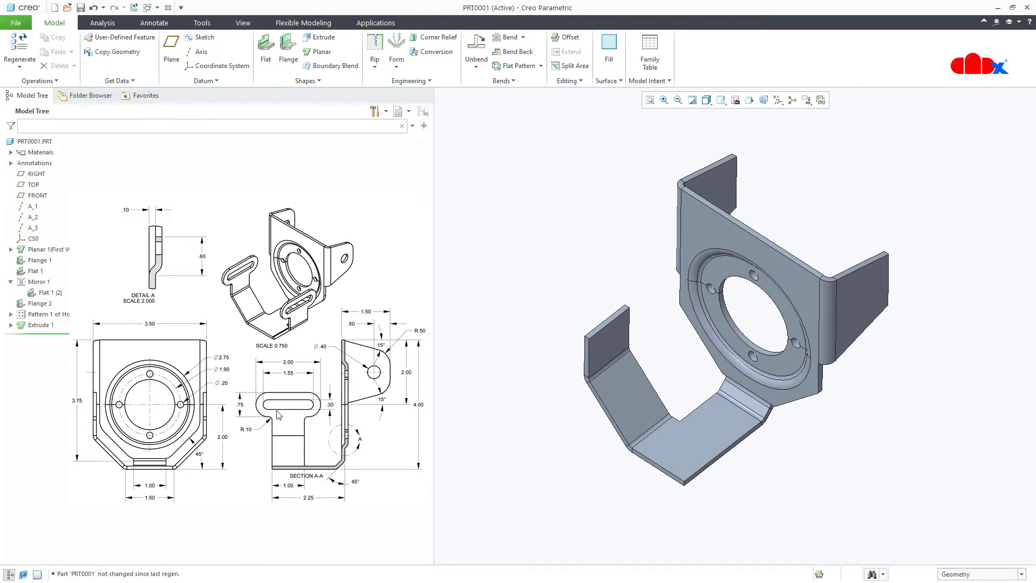
Start a Planar wall sketch on the remaining arm's upright face, referencing its top edge instead of the TOP datum plane.
click(322, 52)
click(603, 344)
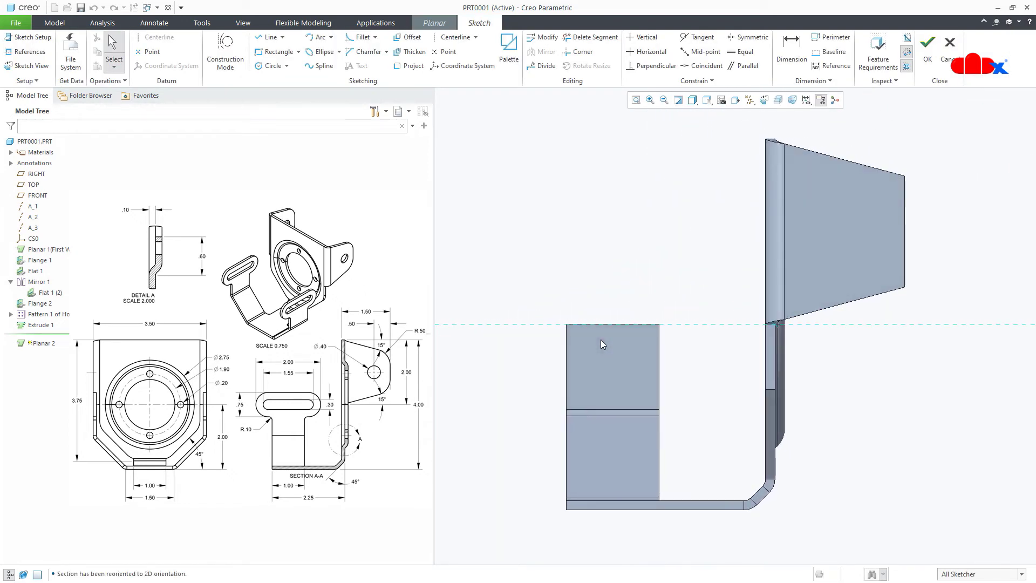
click(26, 51)
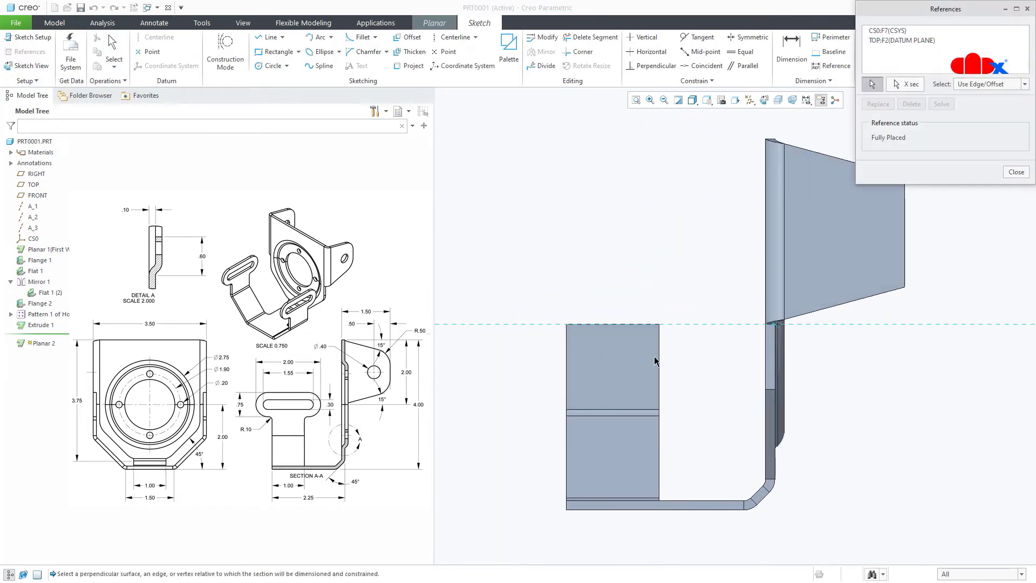
mouse_move(658, 362)
middle_down()
mouse_move(680, 381)
mouse_move(608, 272)
mouse_move(552, 227)
middle_up()
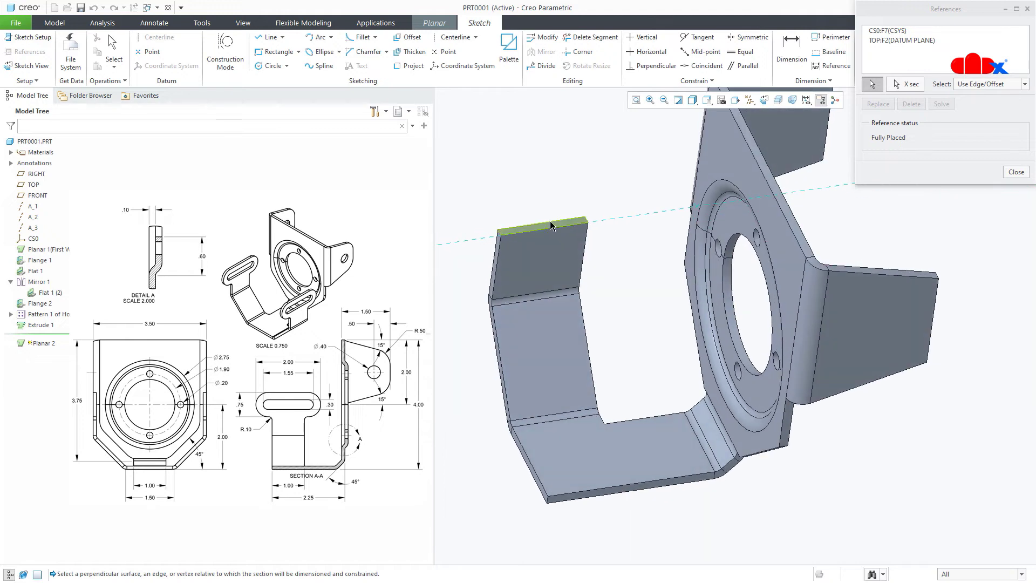
click(551, 225)
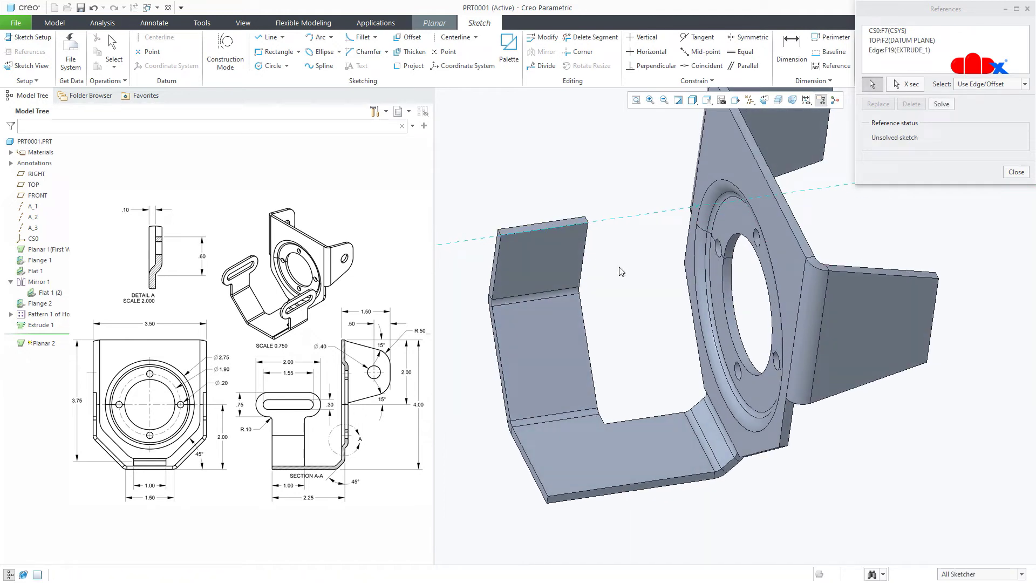
click(651, 215)
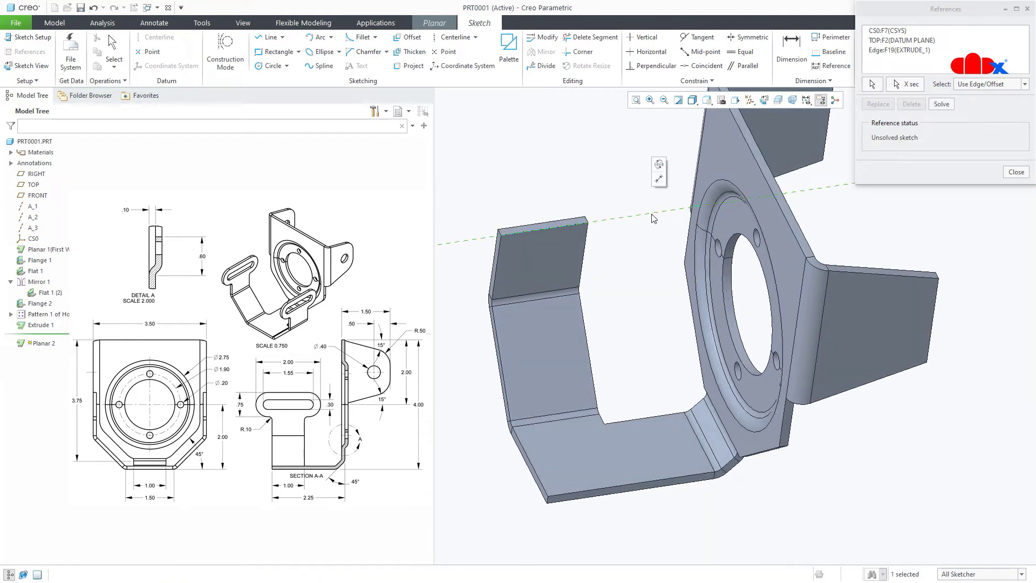
middle_click(651, 214)
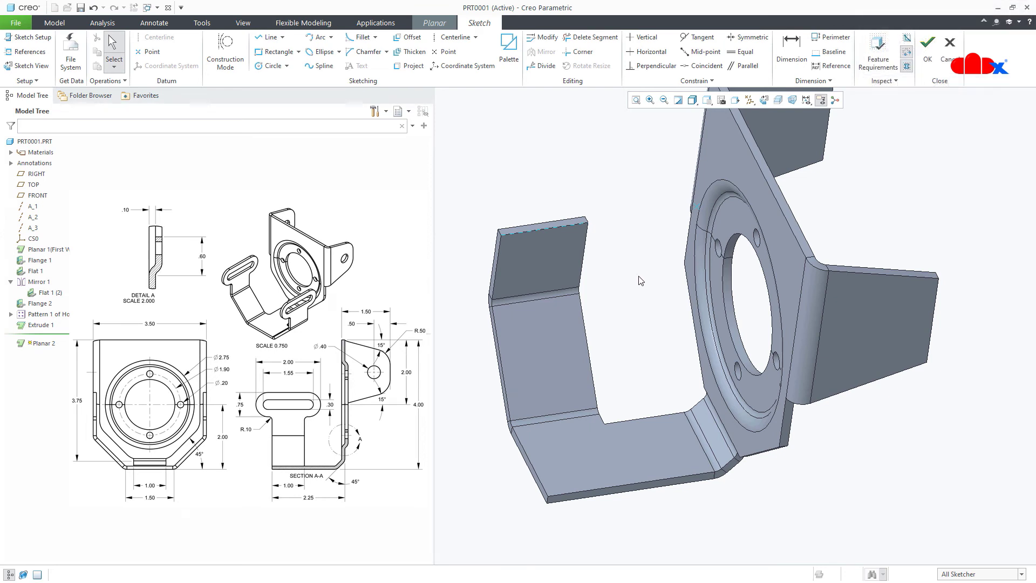
Add a vertical centerline through the midpoint of the arm's top edge in the planar wall sketch.
click(455, 37)
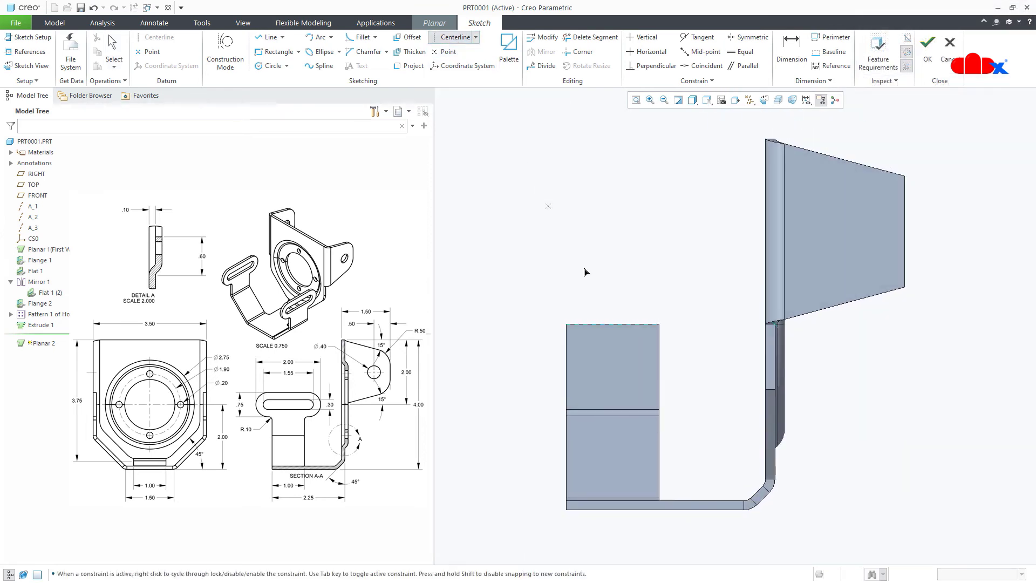
click(612, 324)
click(614, 359)
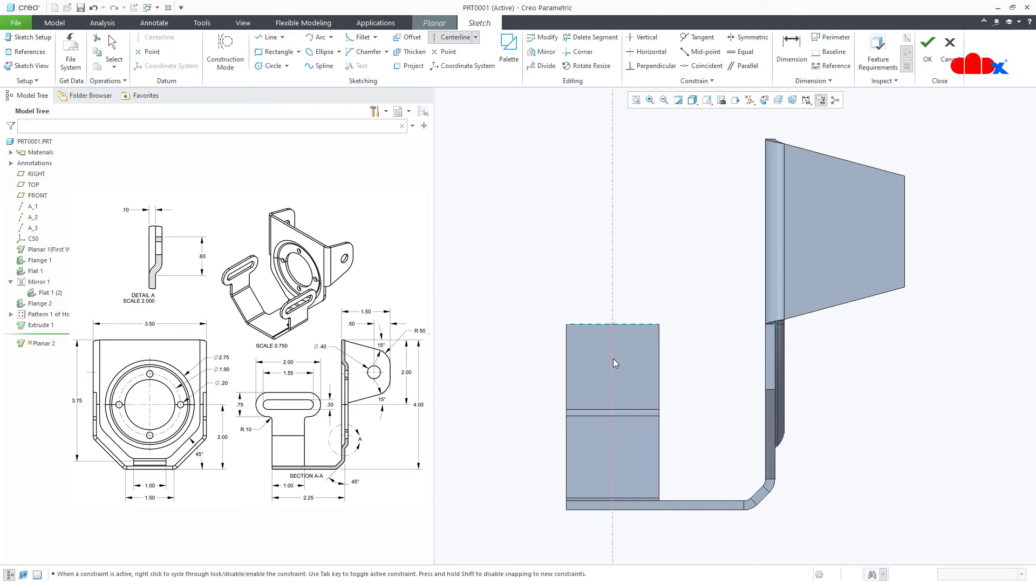
middle_click(698, 365)
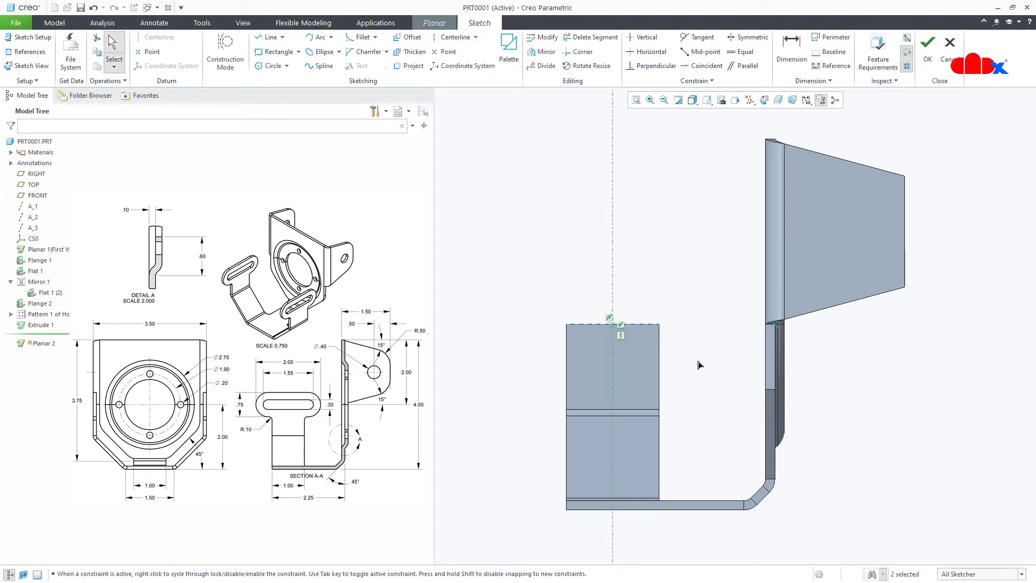
Insert a Racetrack shape from the sketcher palette and place its centre on the midpoint of the arm's top edge.
click(509, 44)
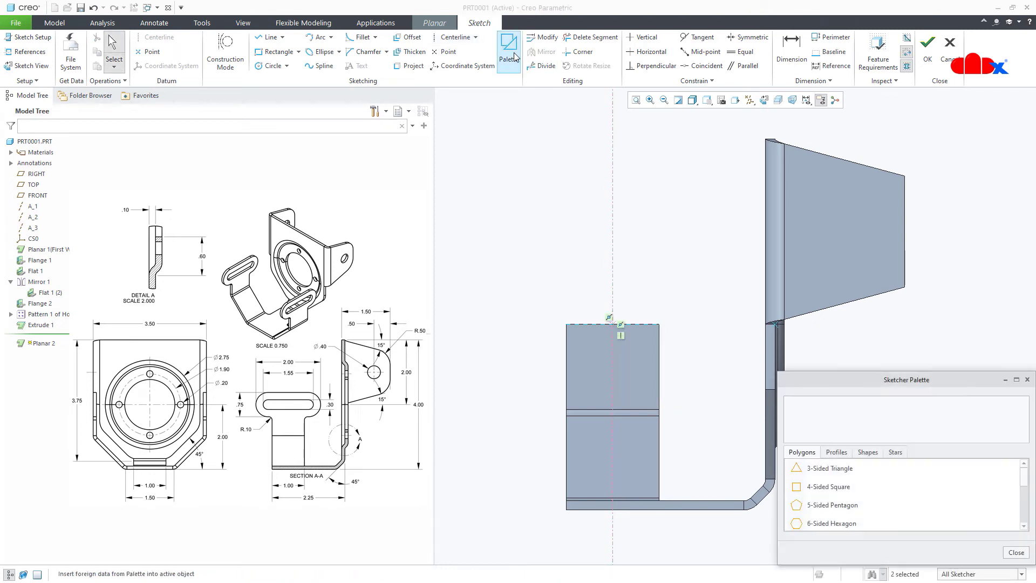
click(868, 453)
drag(880, 385, 843, 251)
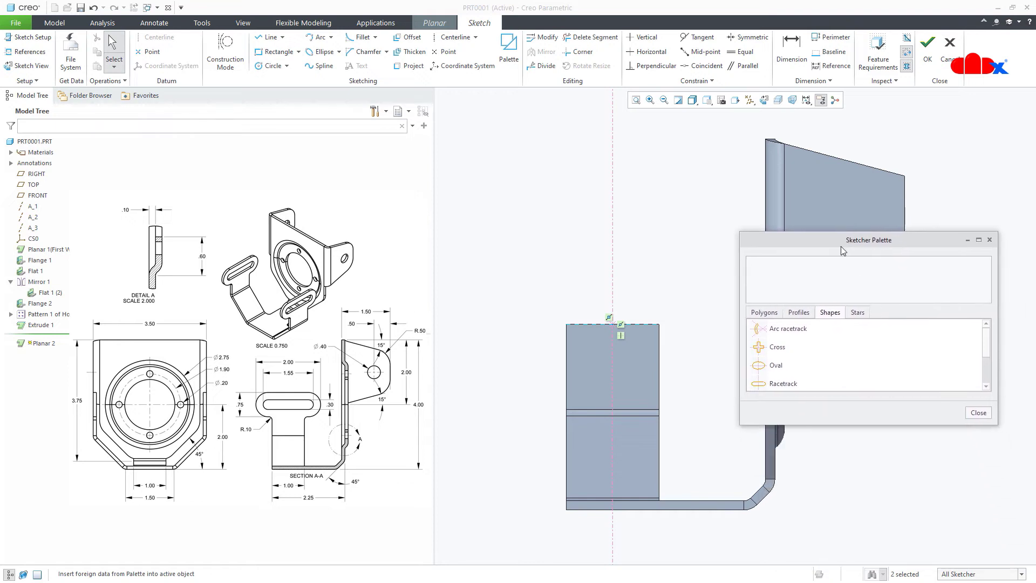
double_click(780, 383)
click(656, 260)
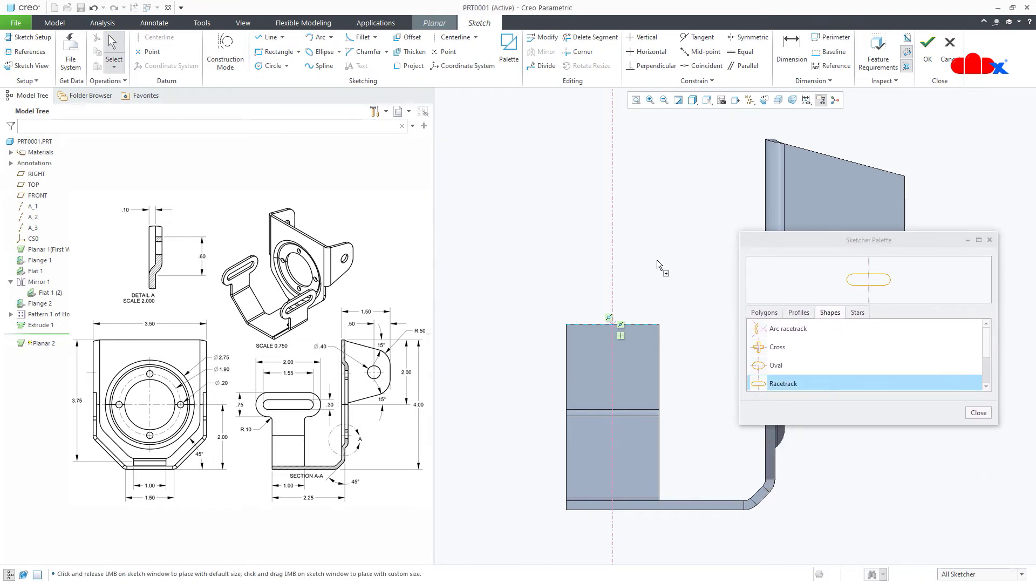
drag(658, 264, 626, 338)
click(971, 415)
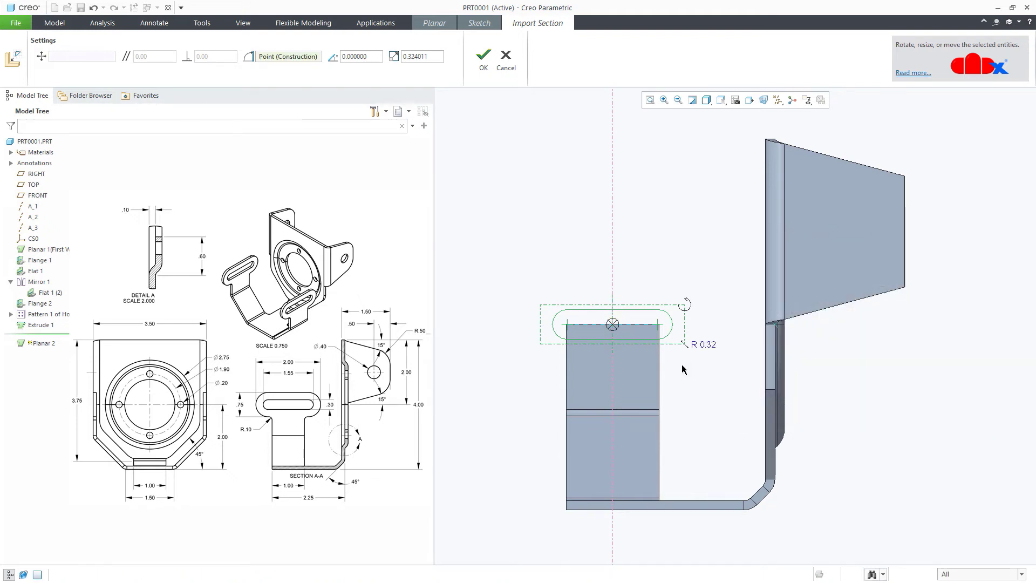
Scale the imported racetrack to 1 and accept its placement.
scroll(629, 330, up, 2)
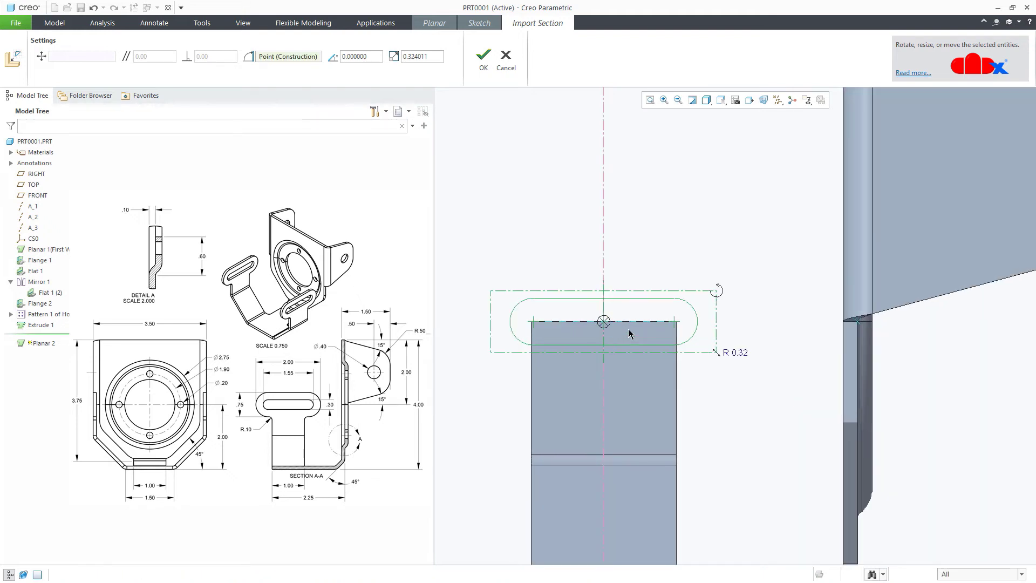
double_click(432, 56)
text(1)
key(Return)
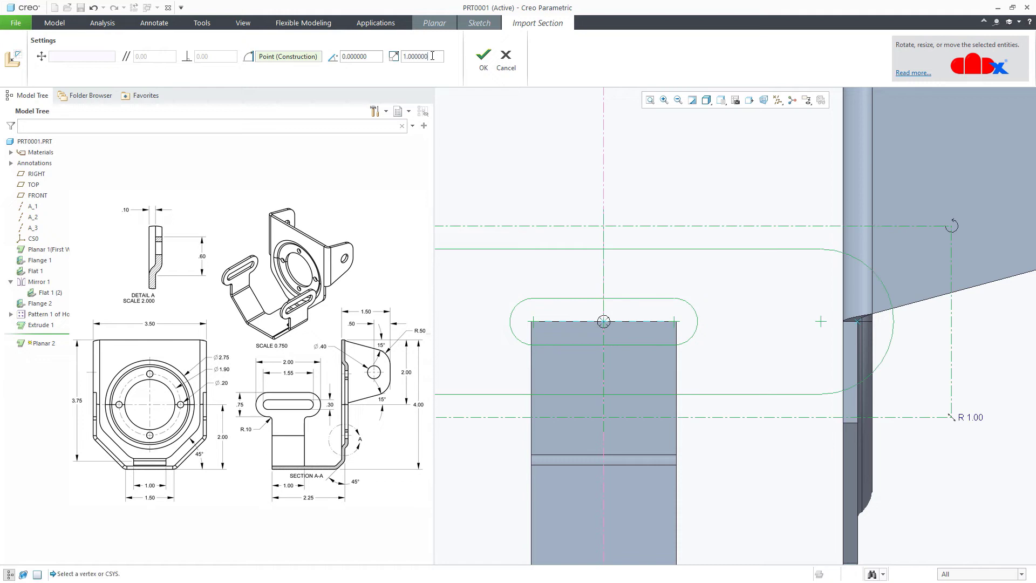
scroll(714, 347, down, 2)
scroll(720, 349, down, 1)
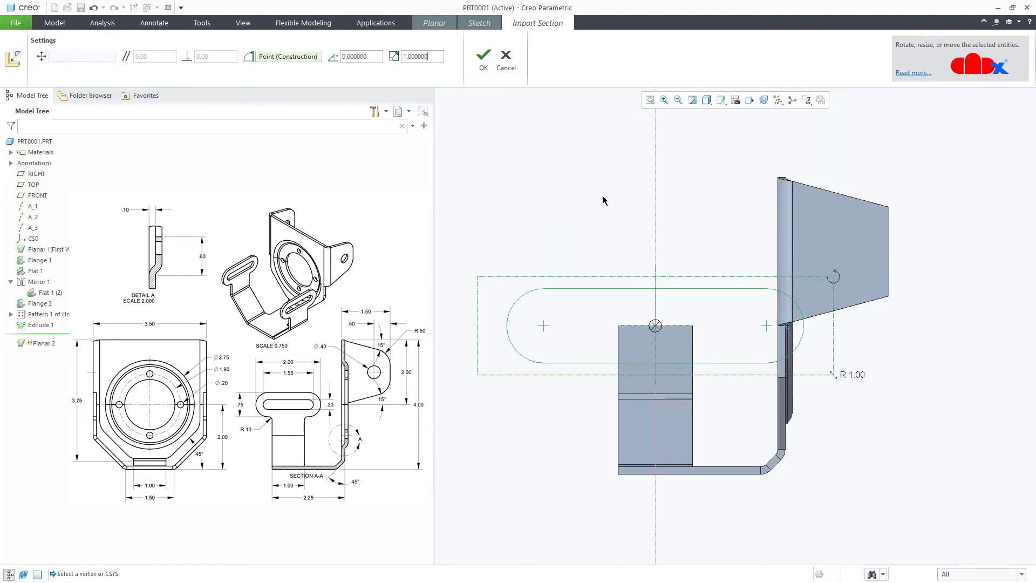
click(484, 59)
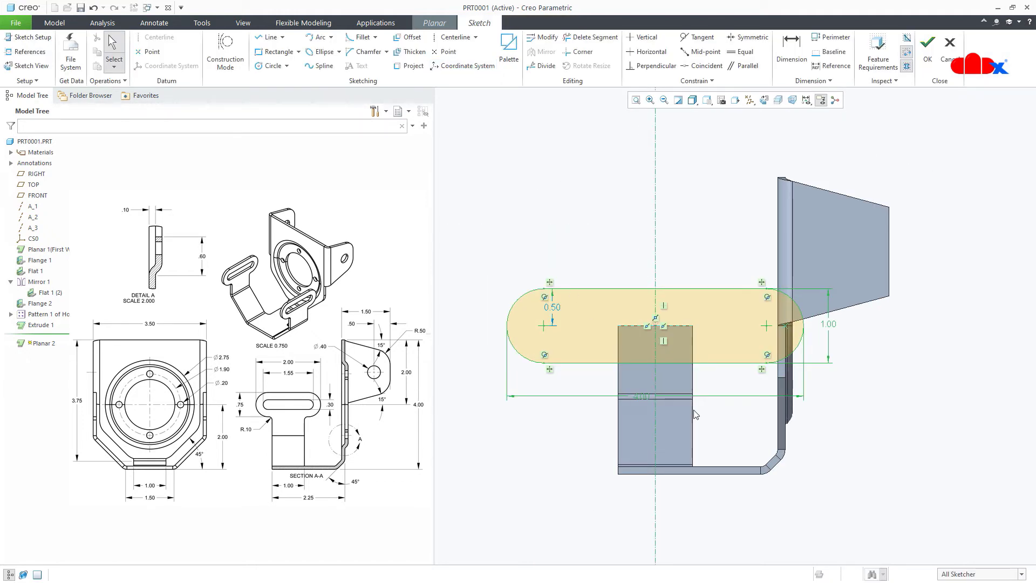
Set the racetrack's overall length to 2 and its height to 0.75.
double_click(643, 396)
text(2)
key(Return)
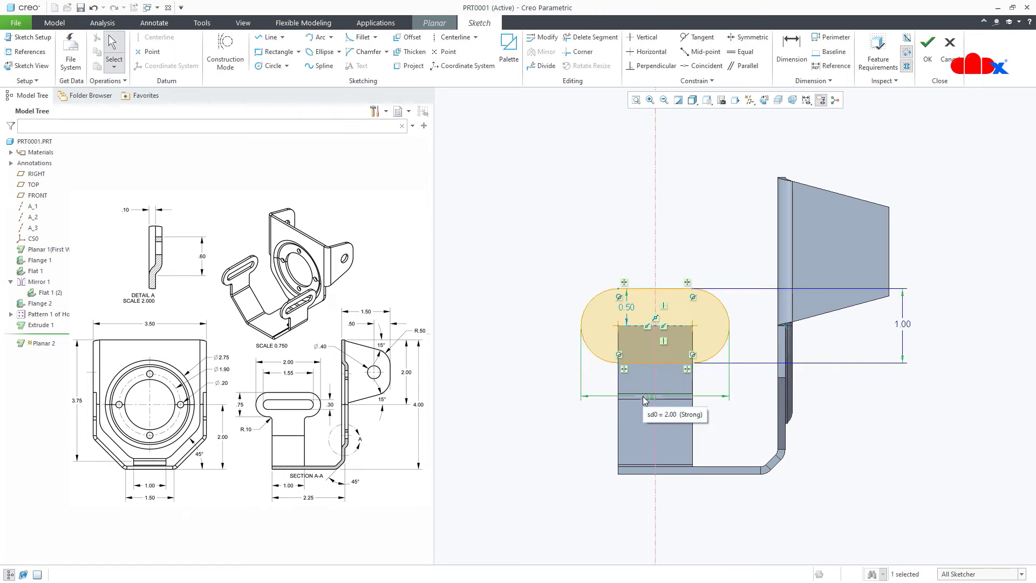
double_click(905, 325)
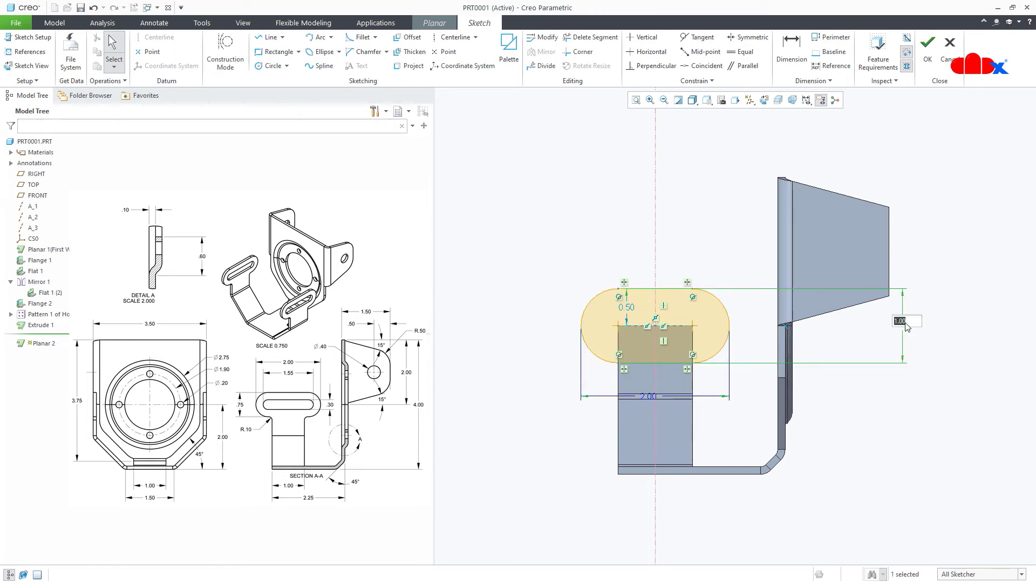
text(.75)
key(Return)
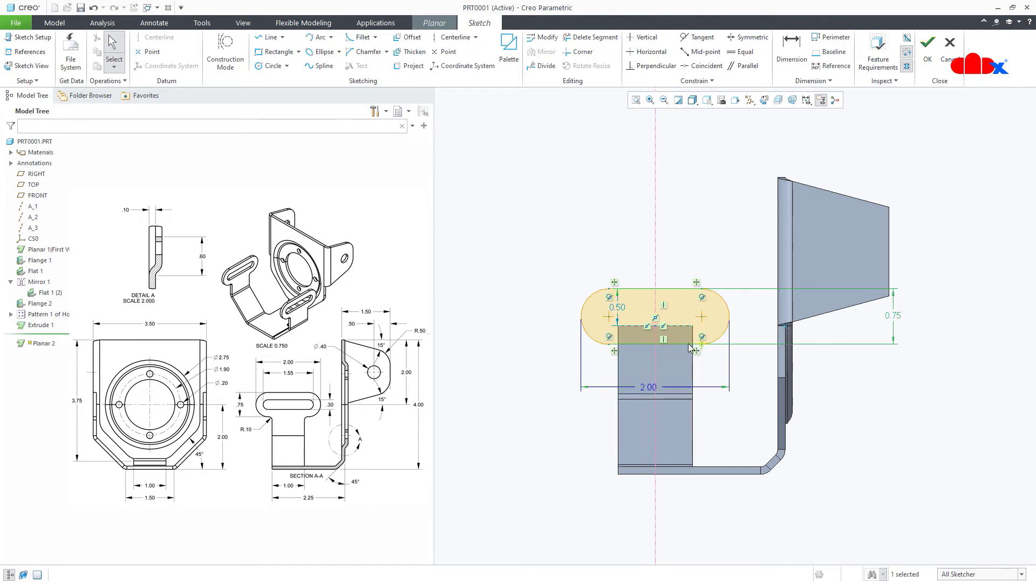
scroll(688, 343, down, 2)
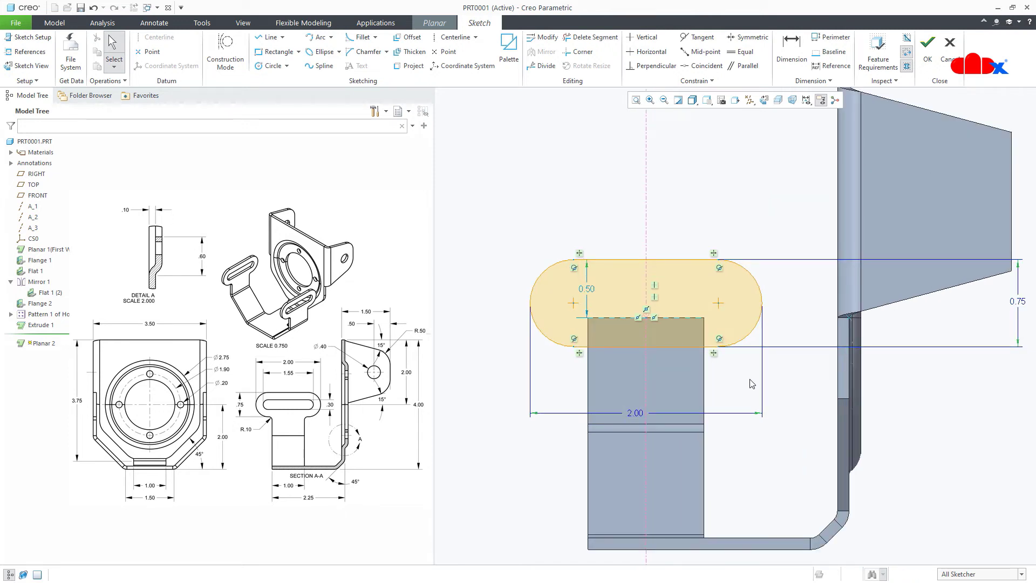
Finish the racetrack sketch and complete the planar wall, keeping it merged to the model.
middle_drag(753, 384, 748, 378)
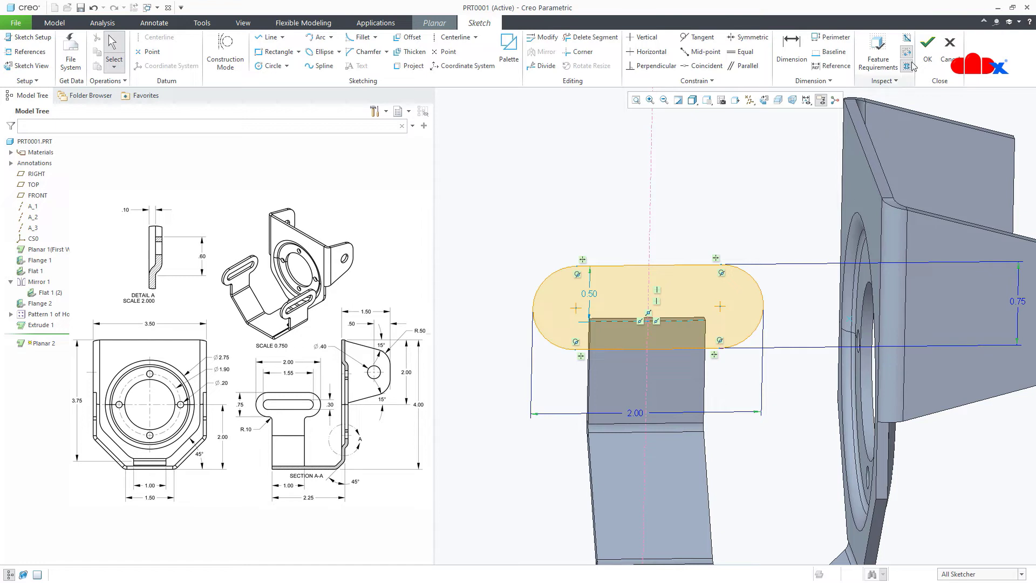
click(927, 51)
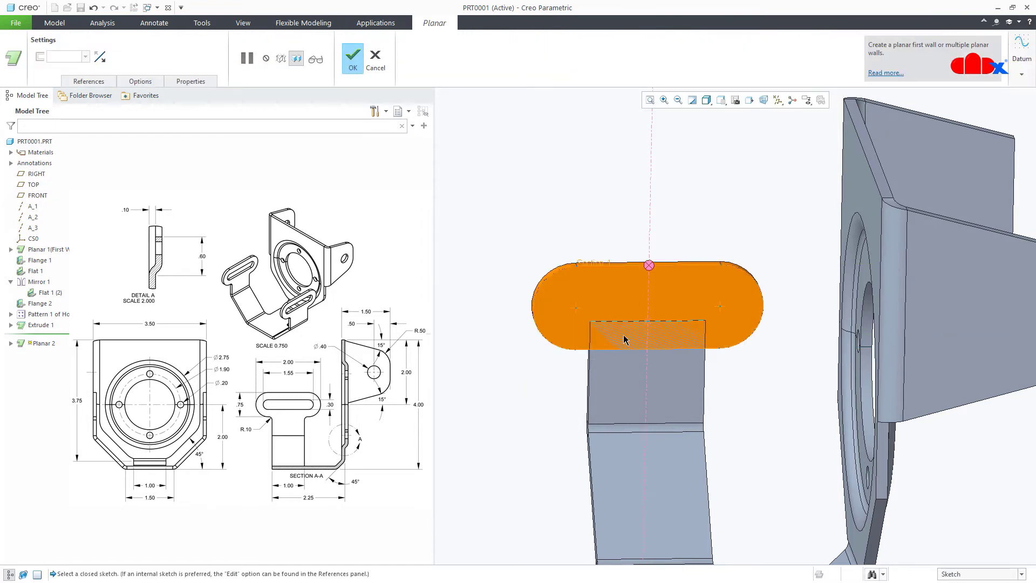
click(150, 83)
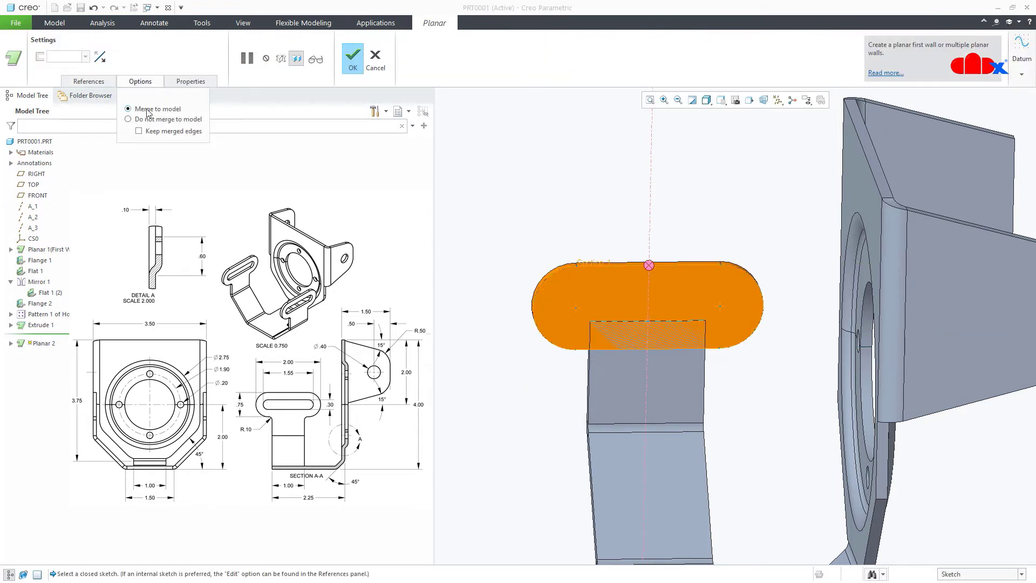
click(353, 58)
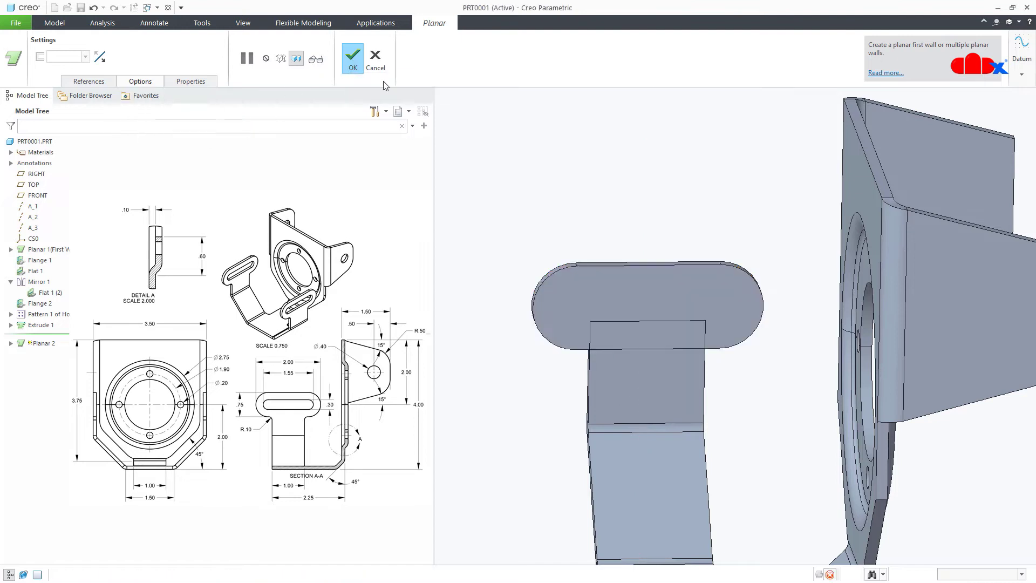
click(713, 201)
scroll(719, 202, up, 2)
middle_drag(719, 202, 736, 216)
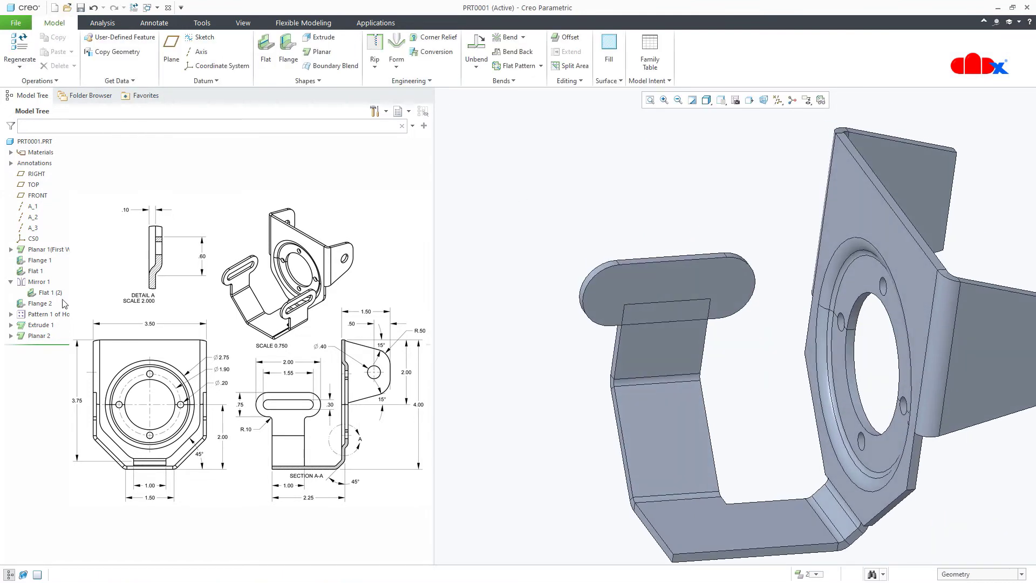
Redefine the racetrack planar wall and reopen its internal section sketch in the 2D view.
click(37, 336)
click(57, 276)
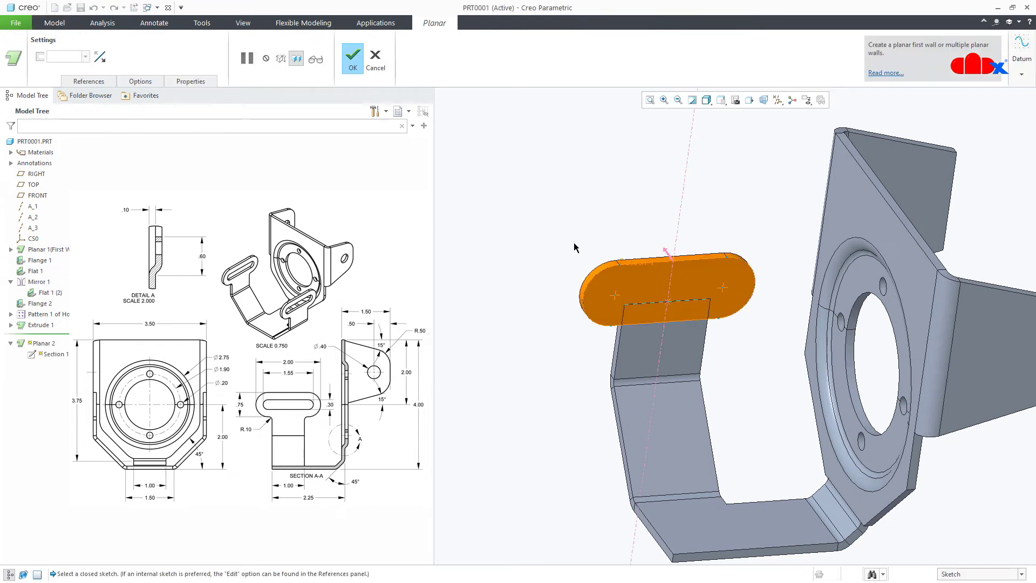
right_click(585, 224)
click(598, 232)
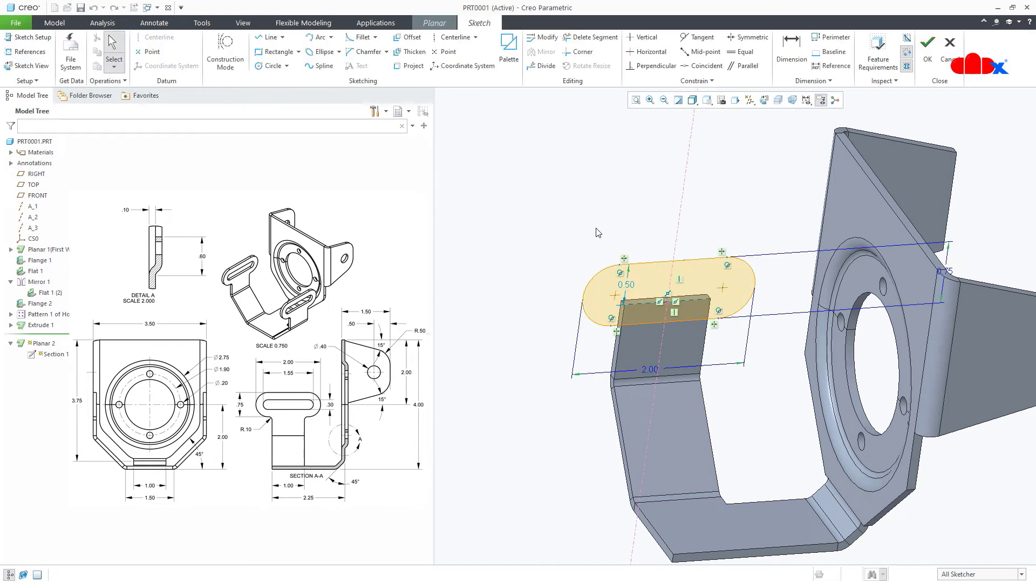
scroll(616, 298, down, 5)
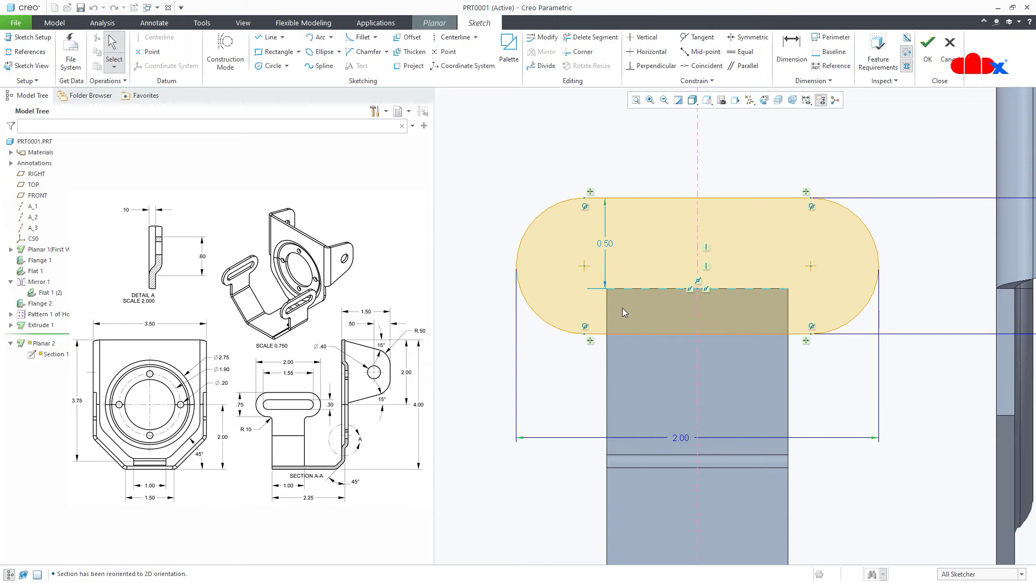
Sketch connected lines around the arm's end, along its top edge and down both sides to the racetrack's lower edge.
click(261, 39)
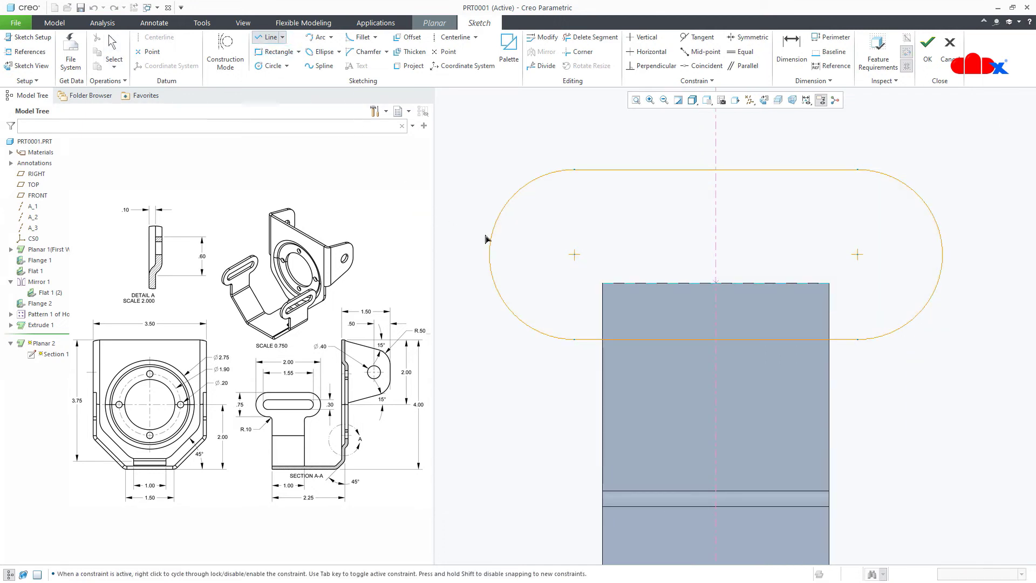
click(603, 284)
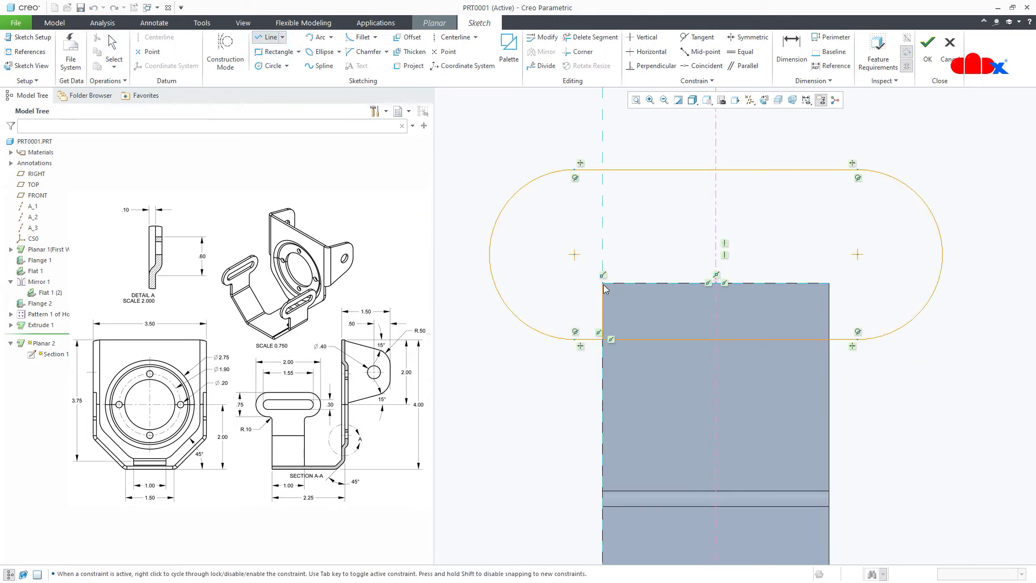
click(828, 283)
click(828, 339)
middle_click(837, 361)
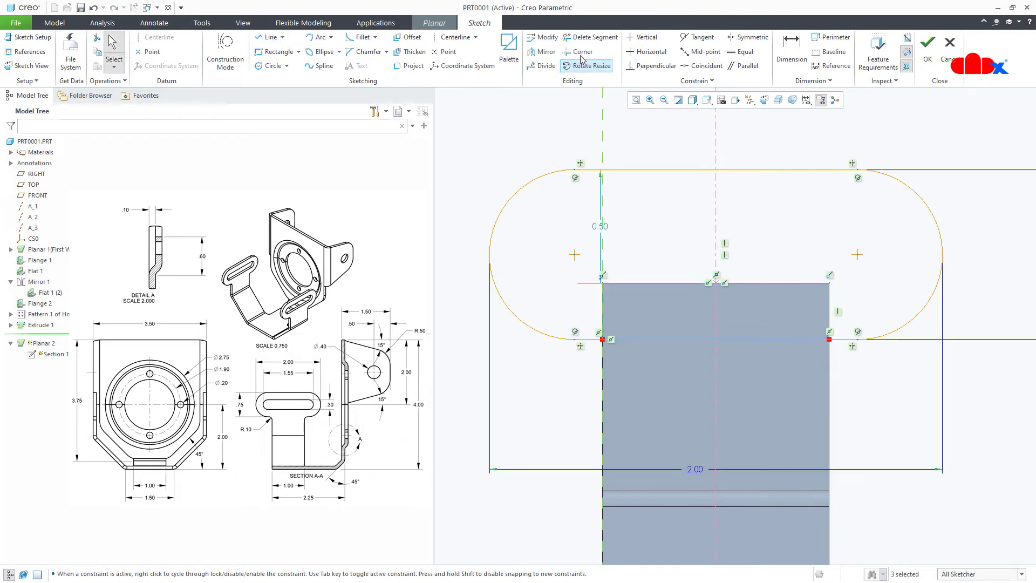
Trim away the racetrack's lower segment between the two vertical lines on the arm's sides.
click(587, 39)
drag(692, 360, 764, 320)
middle_click(767, 382)
scroll(711, 401, up, 3)
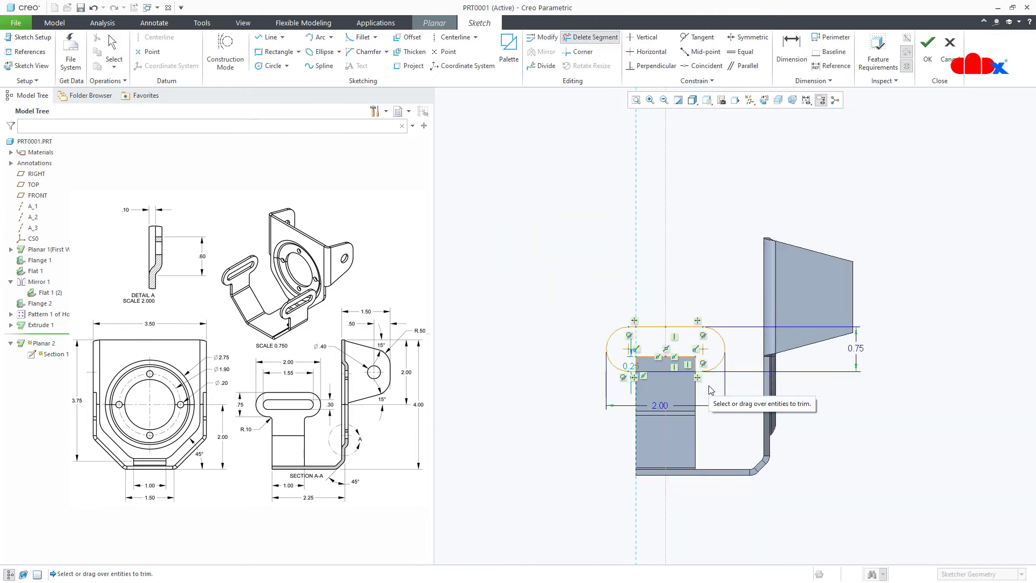
scroll(714, 405, up, 3)
middle_click(707, 370)
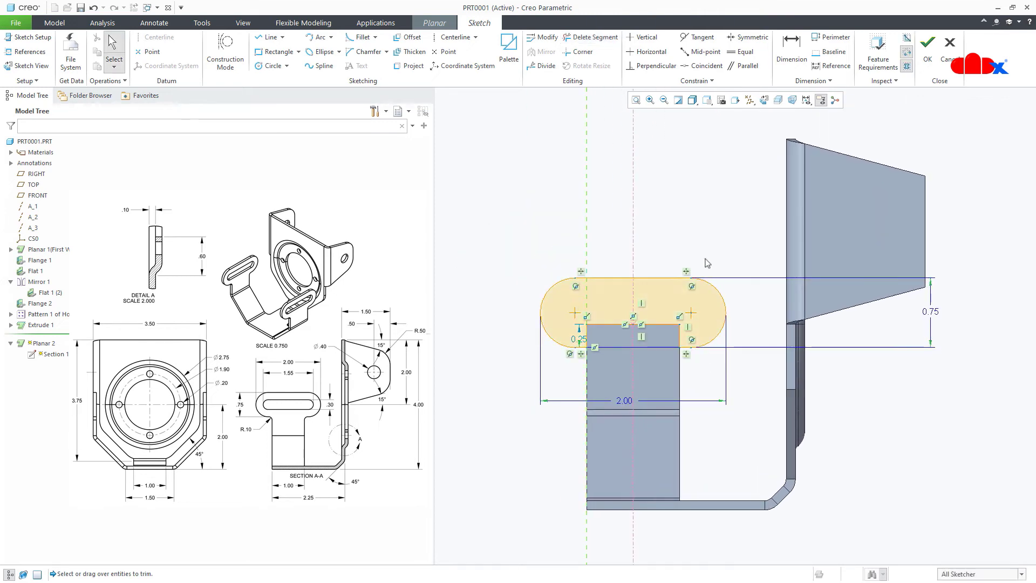
Constrain the racetrack's end-arc centre to be coincident with the arm's top edge.
click(702, 66)
scroll(597, 330, up, 1)
scroll(598, 329, up, 1)
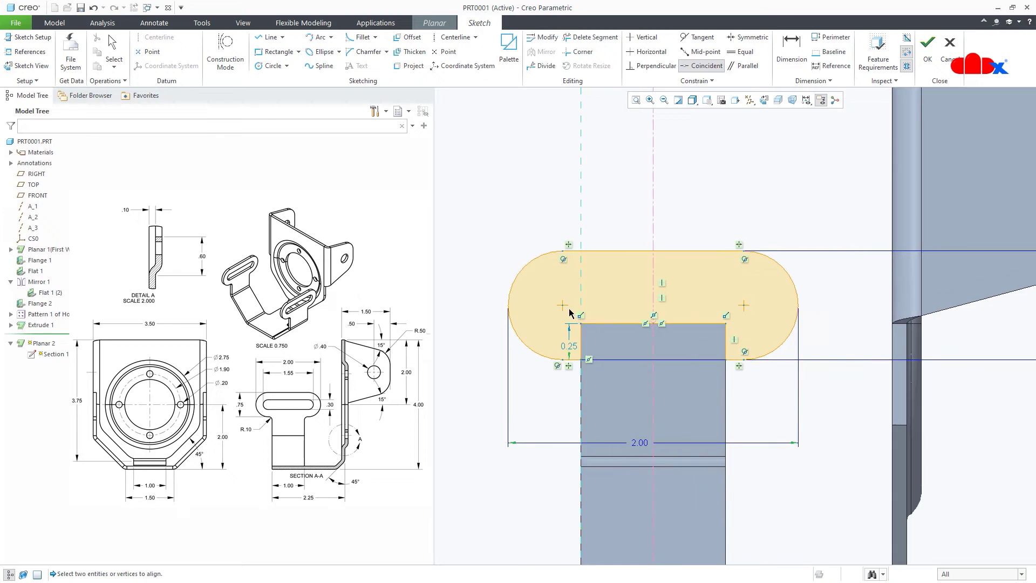
click(562, 306)
click(593, 327)
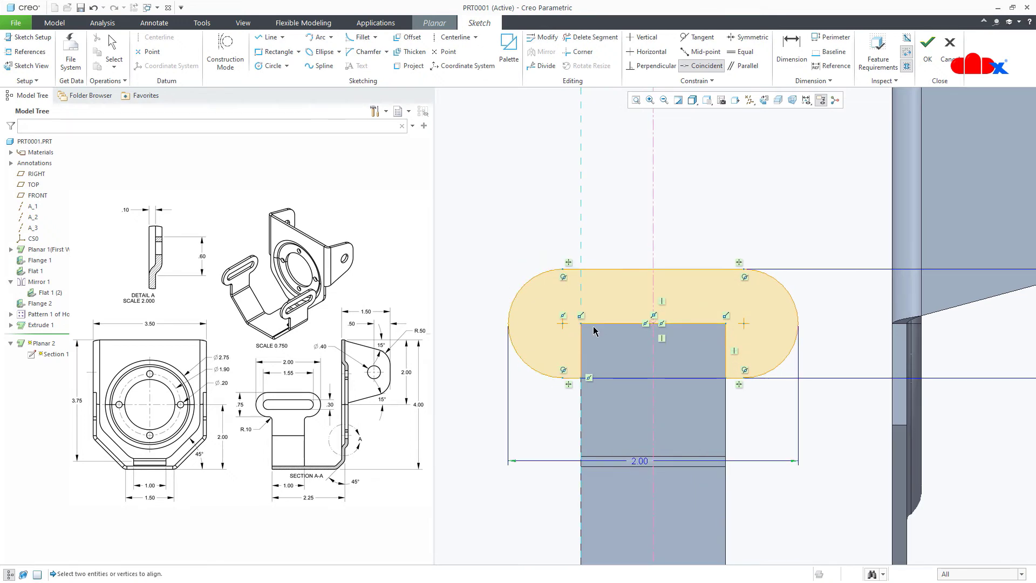
Finish the revised section and complete the redefined planar wall as a T-shaped arm head.
middle_click(785, 423)
mouse_move(786, 423)
middle_down()
mouse_move(783, 452)
mouse_move(786, 444)
mouse_move(733, 433)
middle_up()
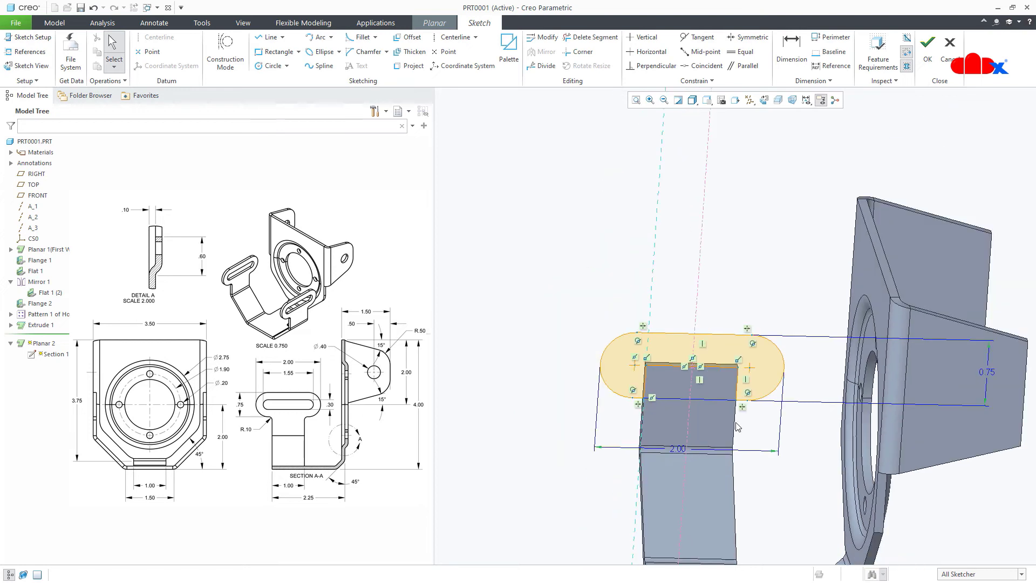
click(927, 50)
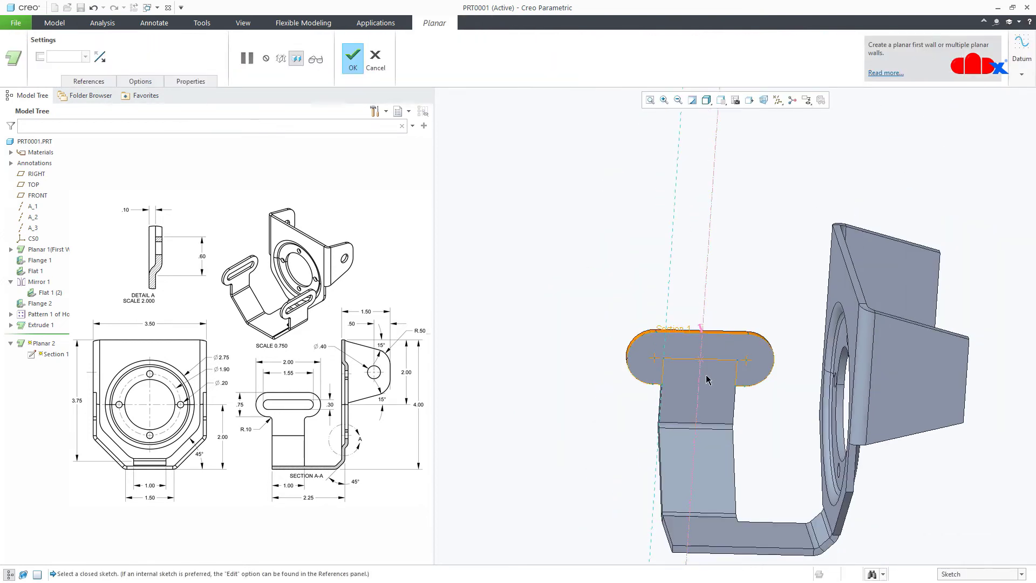
scroll(704, 388, up, 1)
click(354, 59)
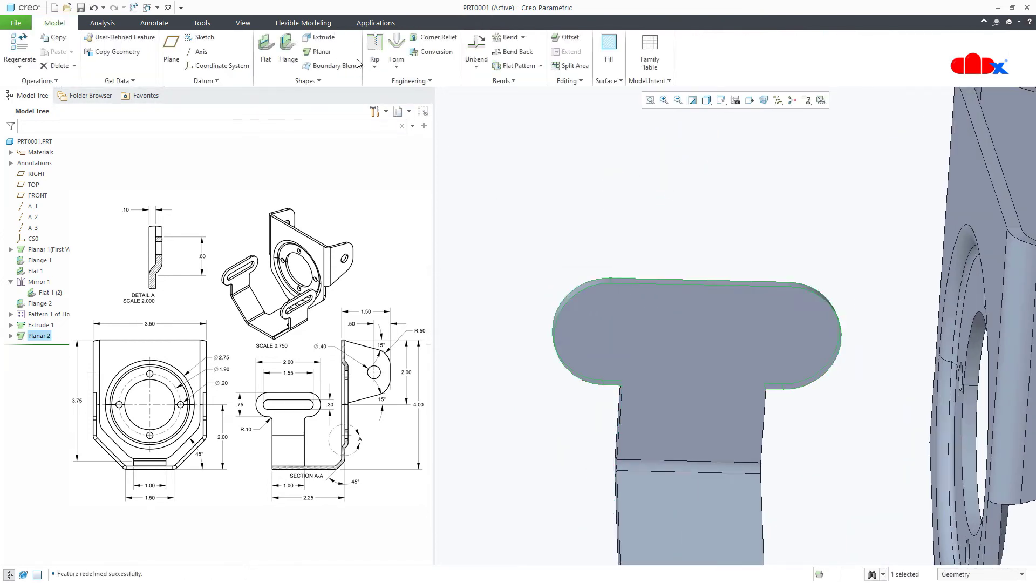
click(607, 218)
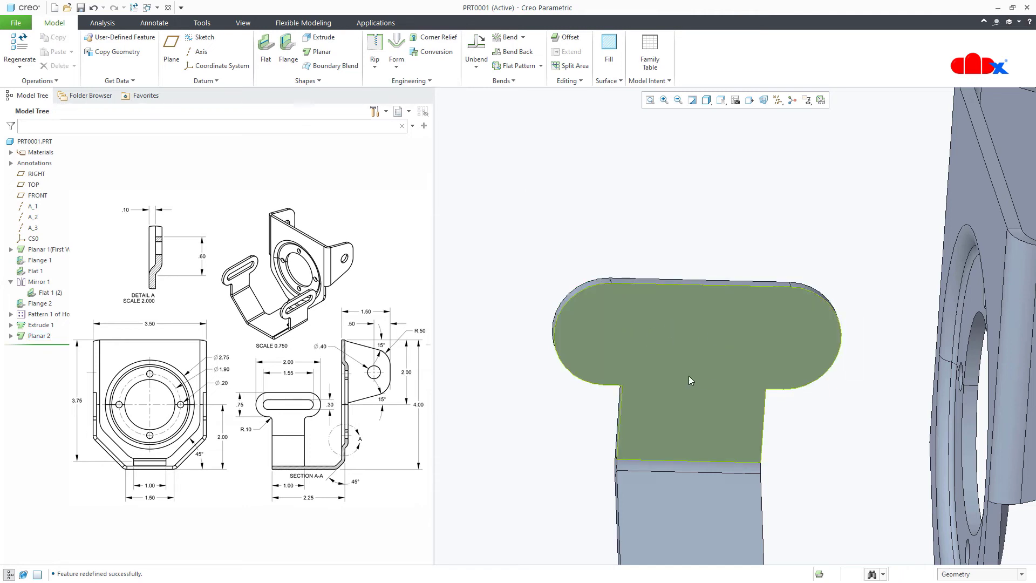
Start an Extrude sketch on the flat face of the T-shaped arm head.
scroll(702, 386, down, 2)
middle_drag(762, 421, 775, 385)
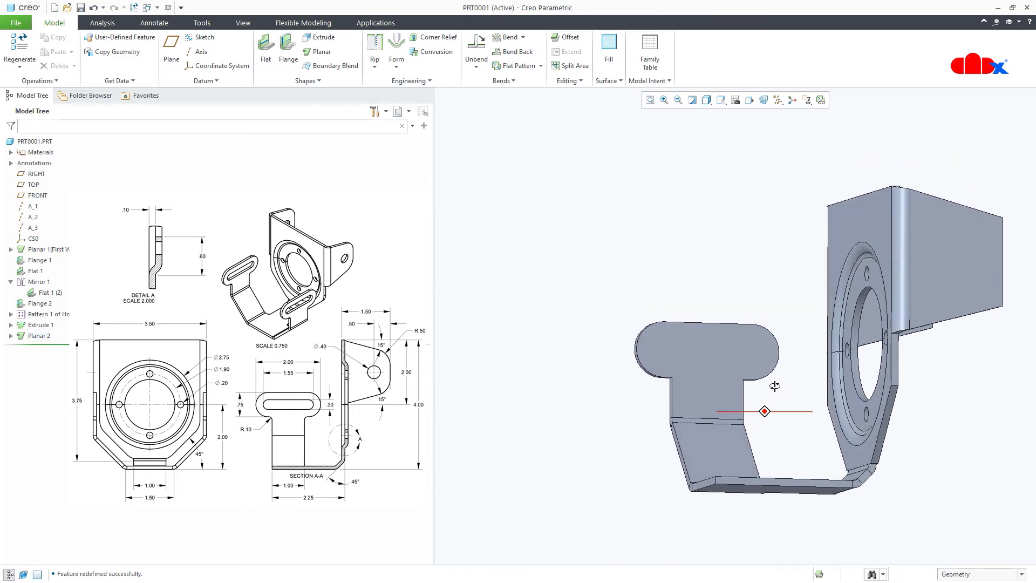
click(319, 42)
click(679, 344)
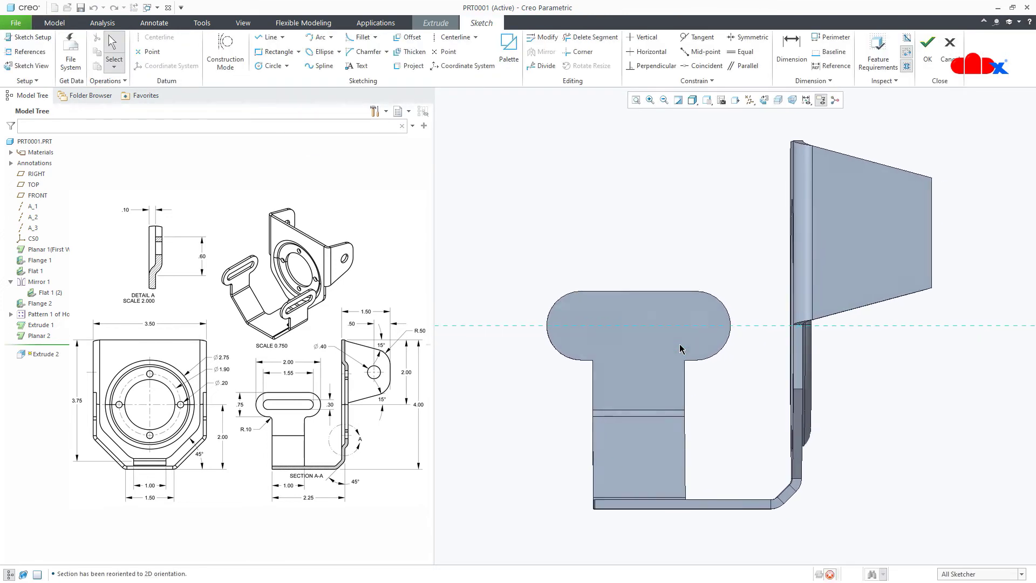
Insert a racetrack shape from the sketcher palette and place it on the T-shaped arm head's horizontal reference, about 1.30 by 0.32.
click(511, 58)
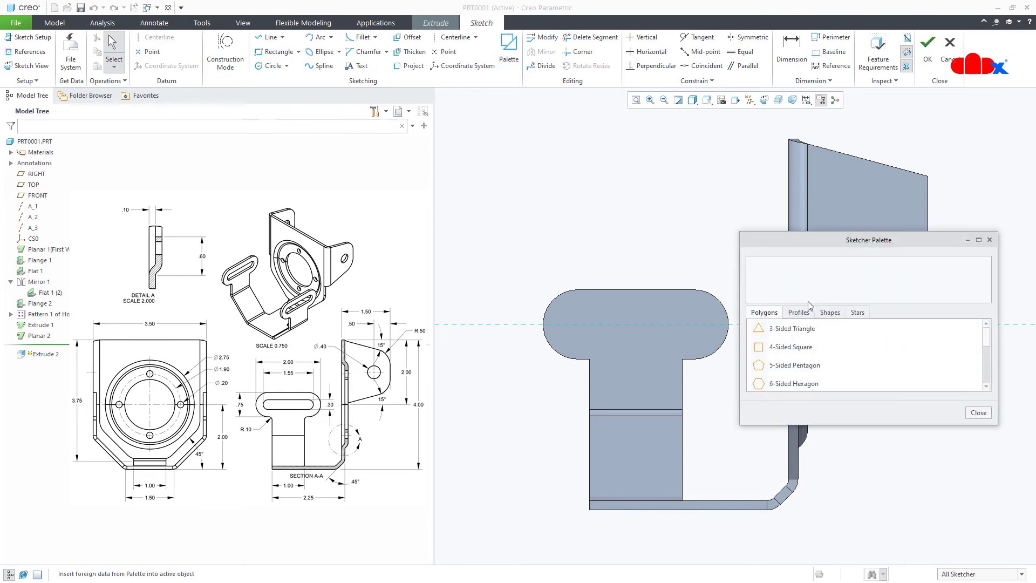
click(829, 313)
double_click(789, 384)
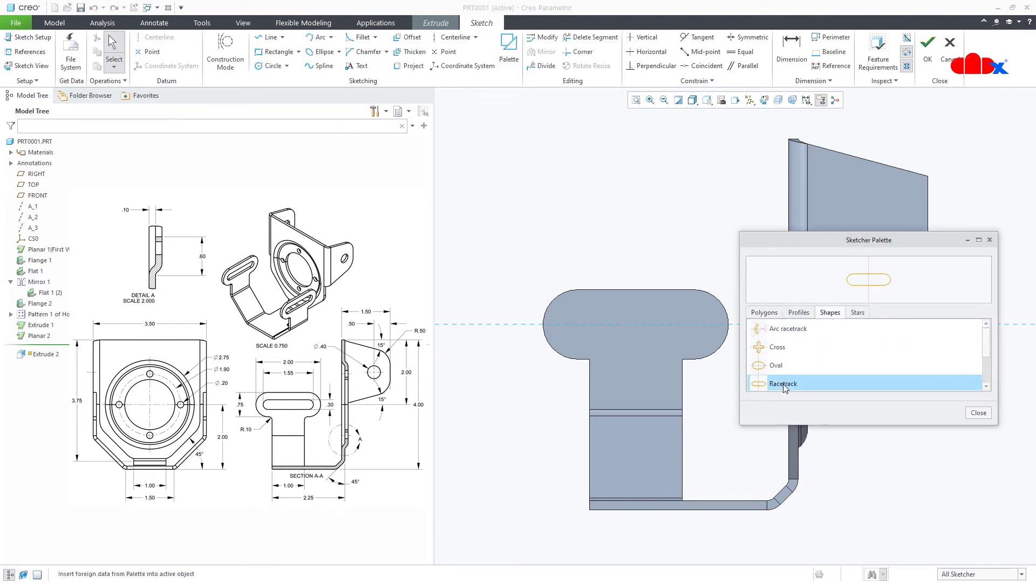
click(660, 228)
click(977, 413)
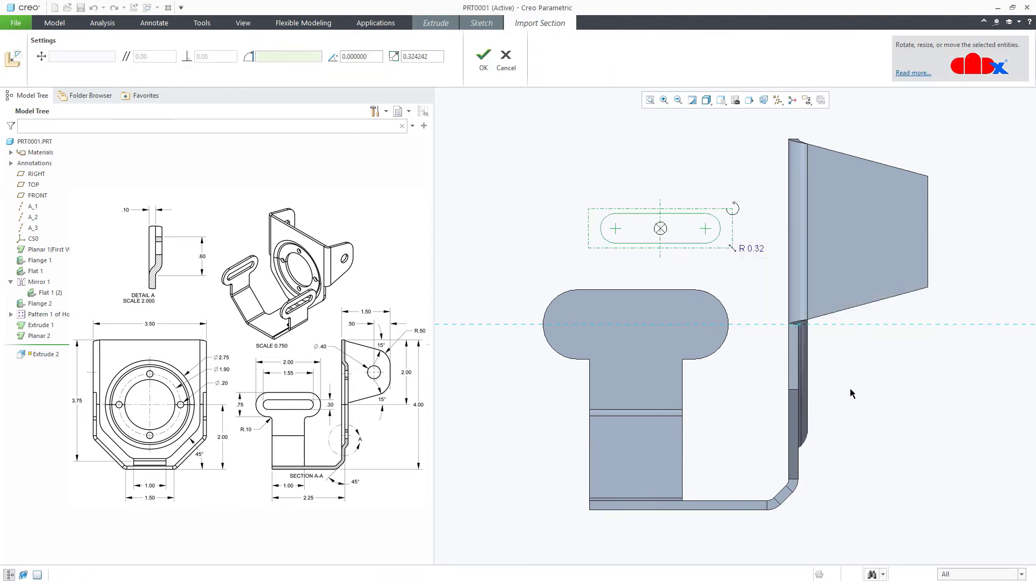
drag(660, 228, 633, 324)
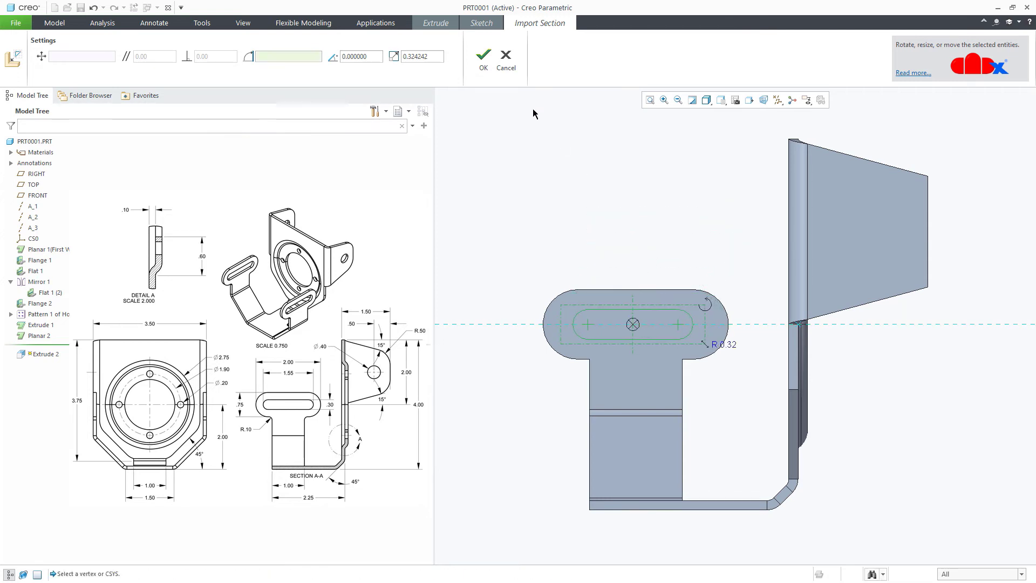
click(484, 59)
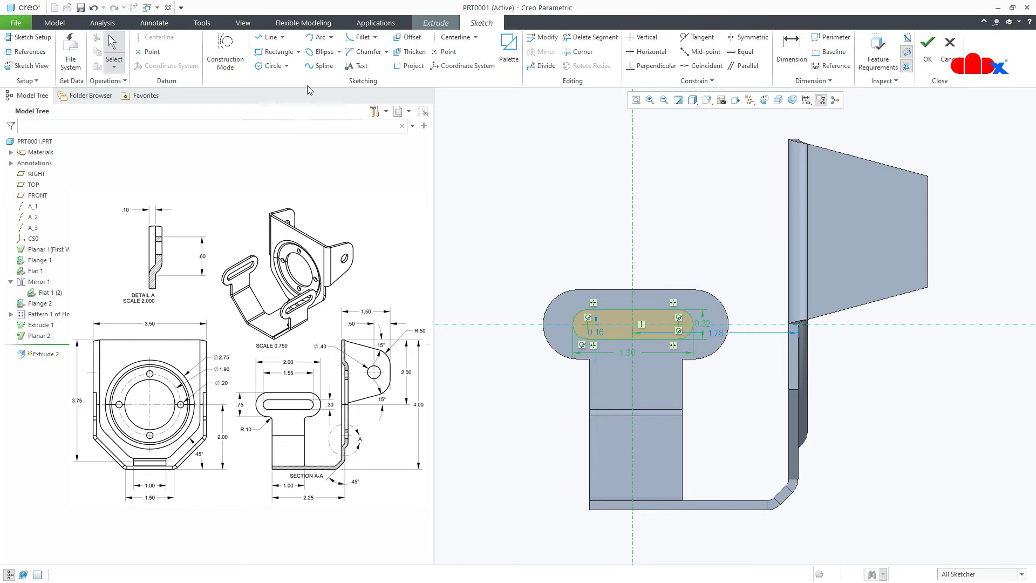
Add the arm head's two rounded end surfaces as sketch references.
click(27, 52)
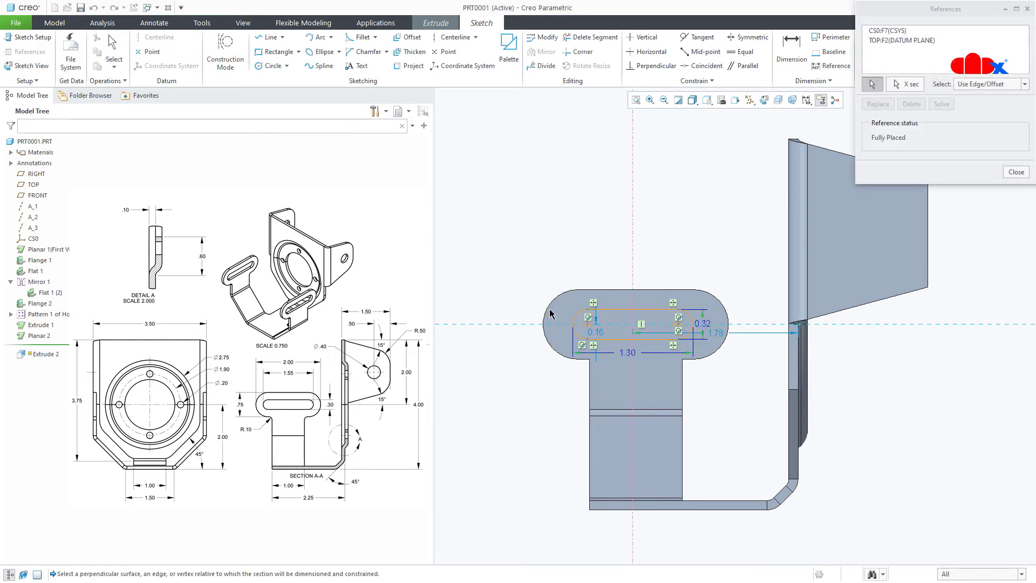
click(550, 313)
click(726, 316)
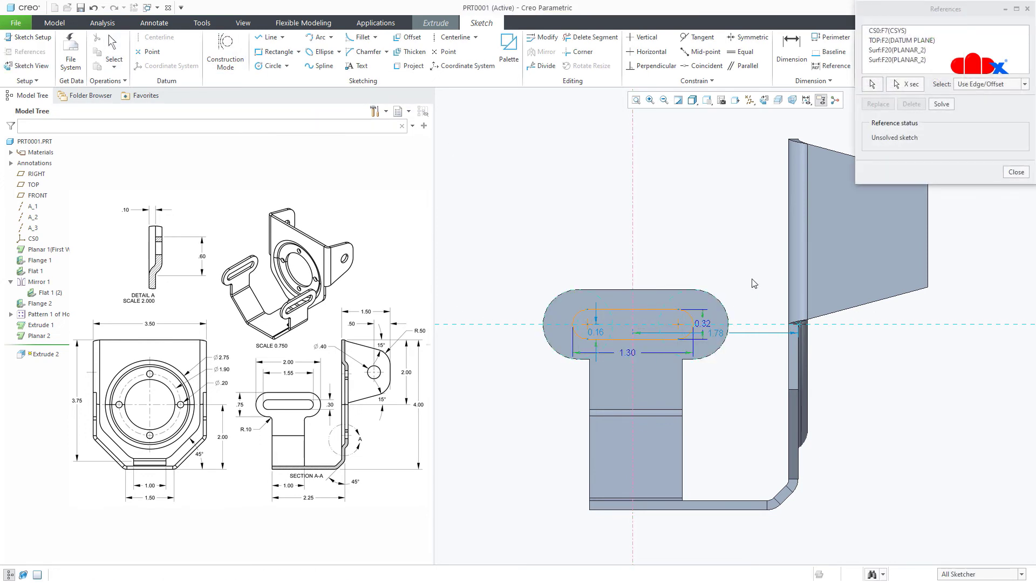
Constrain the slot racetrack's two end-arc centres to be coincident with the centres of the arm head's rounded ends.
click(702, 65)
scroll(647, 347, up, 3)
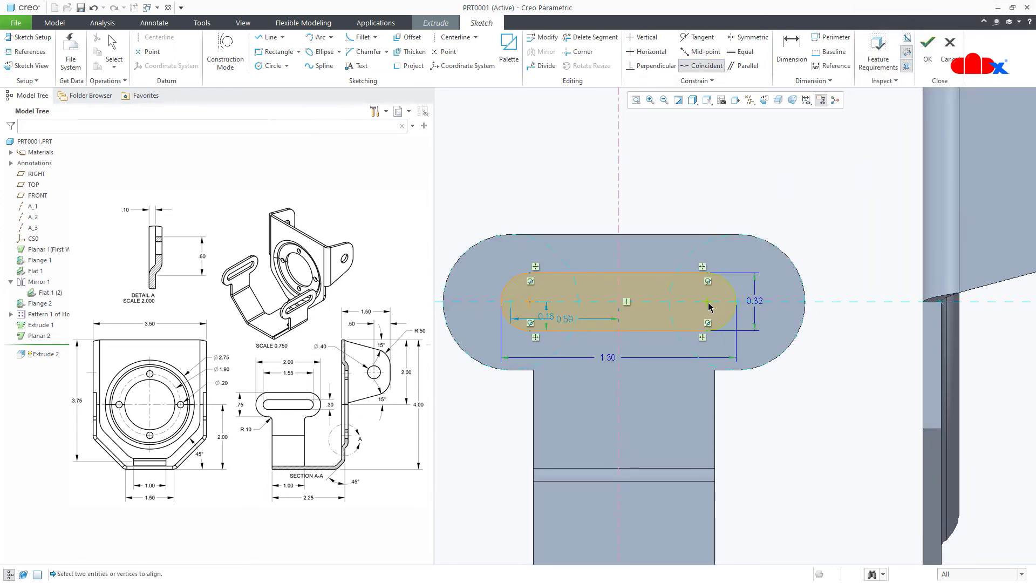
click(709, 306)
click(737, 302)
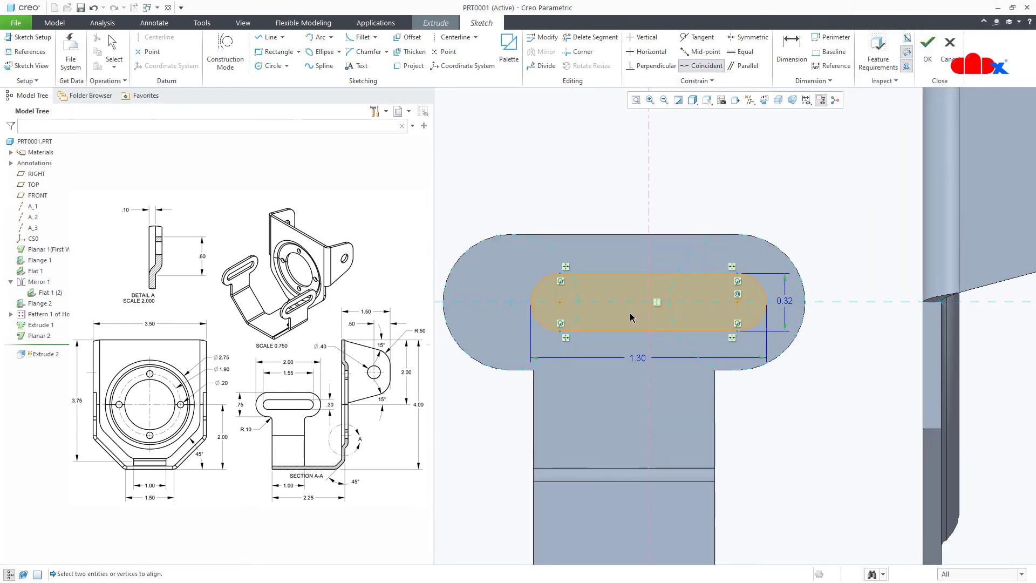
click(560, 303)
click(511, 303)
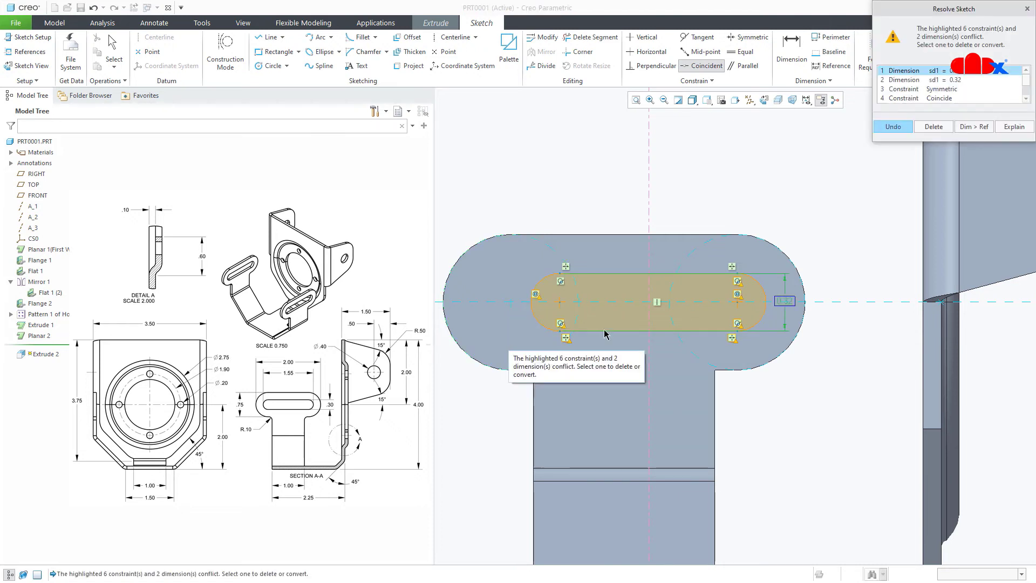
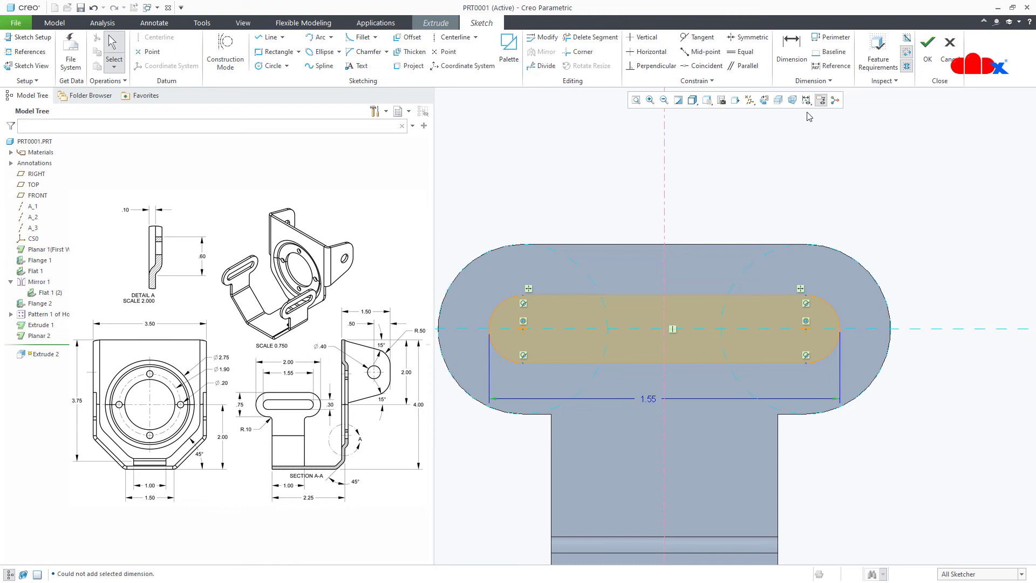
Dimension the slot's height between its two straight sides and convert the conflicting overall length dimension to a reference dimension.
click(792, 64)
click(694, 297)
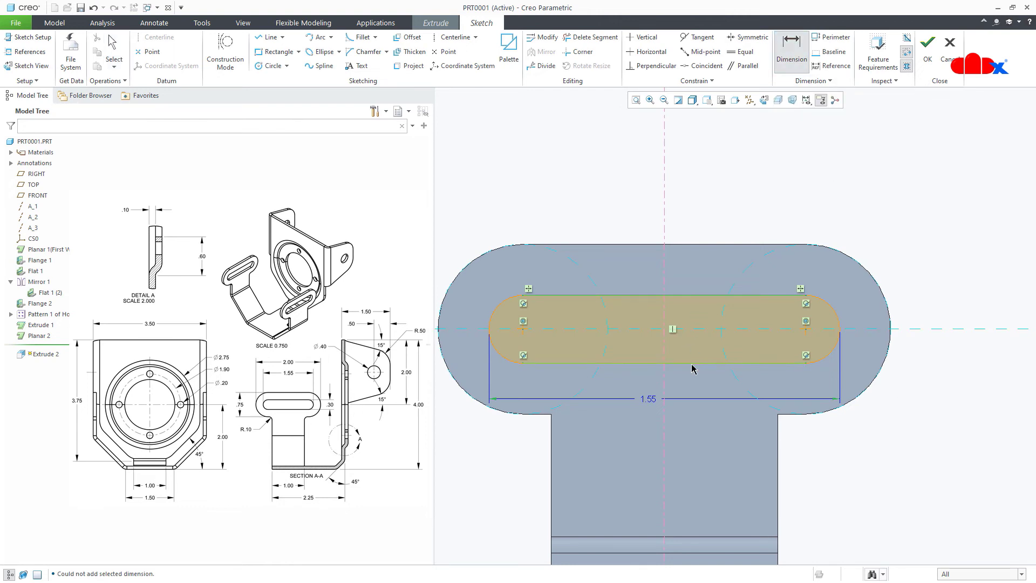
click(692, 363)
middle_click(706, 342)
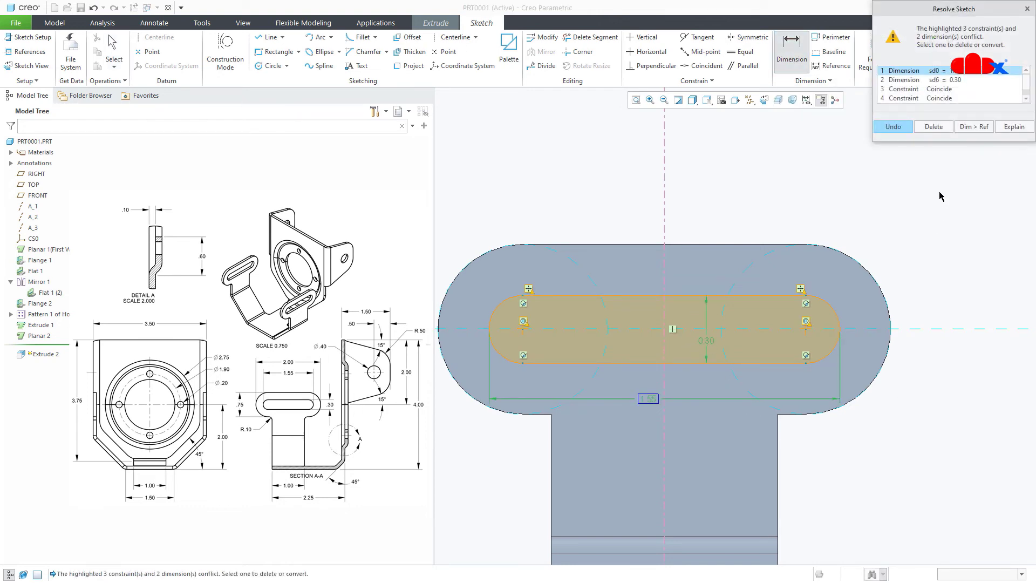
click(980, 126)
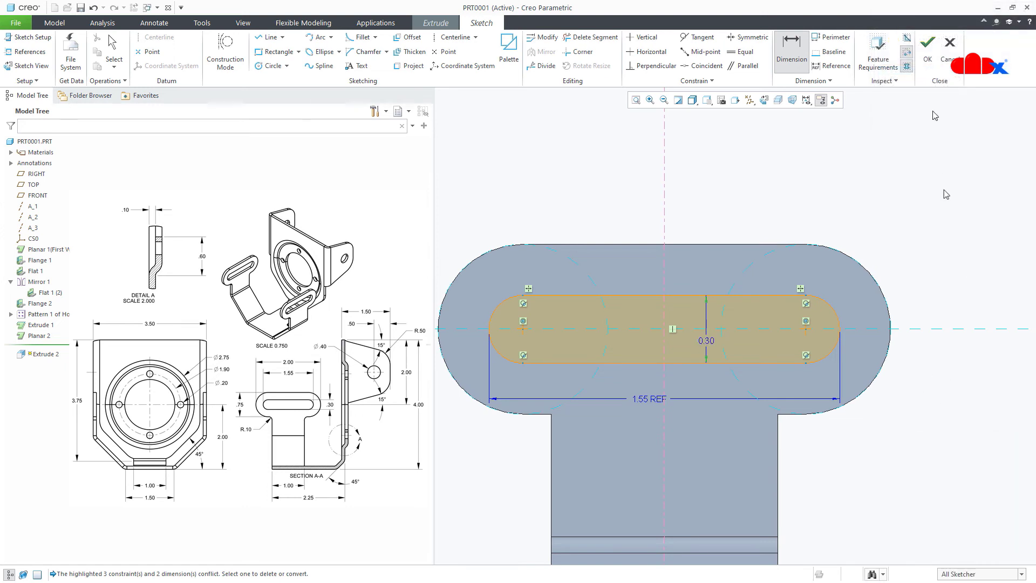
Finish the slot sketch and complete the extruded cut through the T-shaped arm head.
click(927, 46)
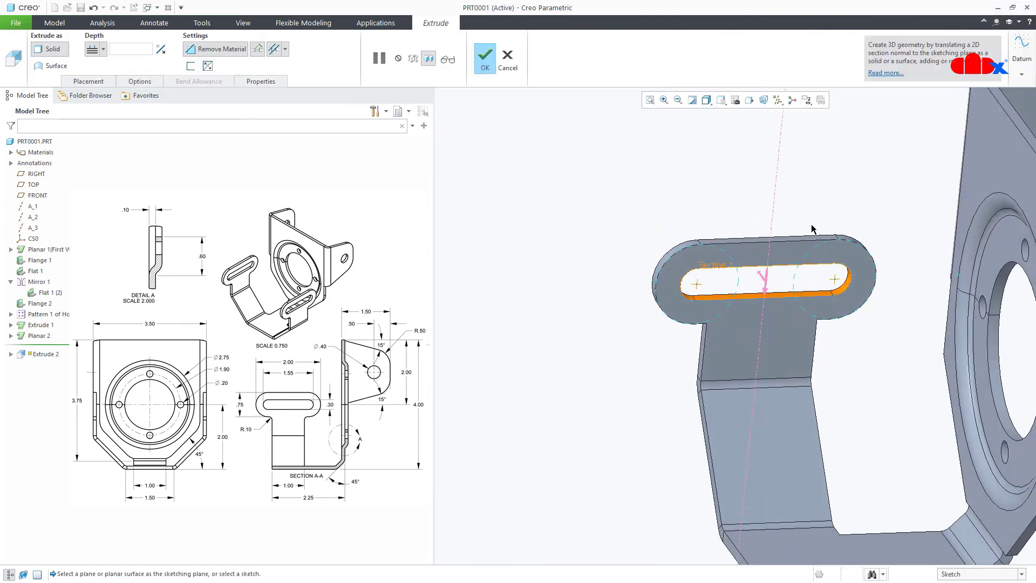
middle_click(811, 189)
click(537, 317)
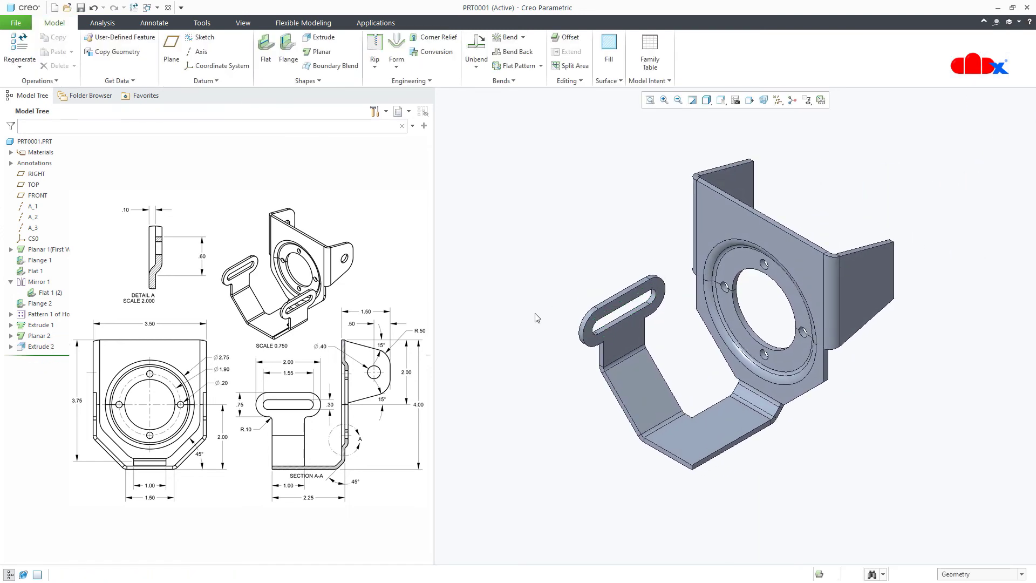
Group the arm features Extrude 1, Planar 2 and Extrude 2.
click(56, 350)
ctrl+click(36, 335)
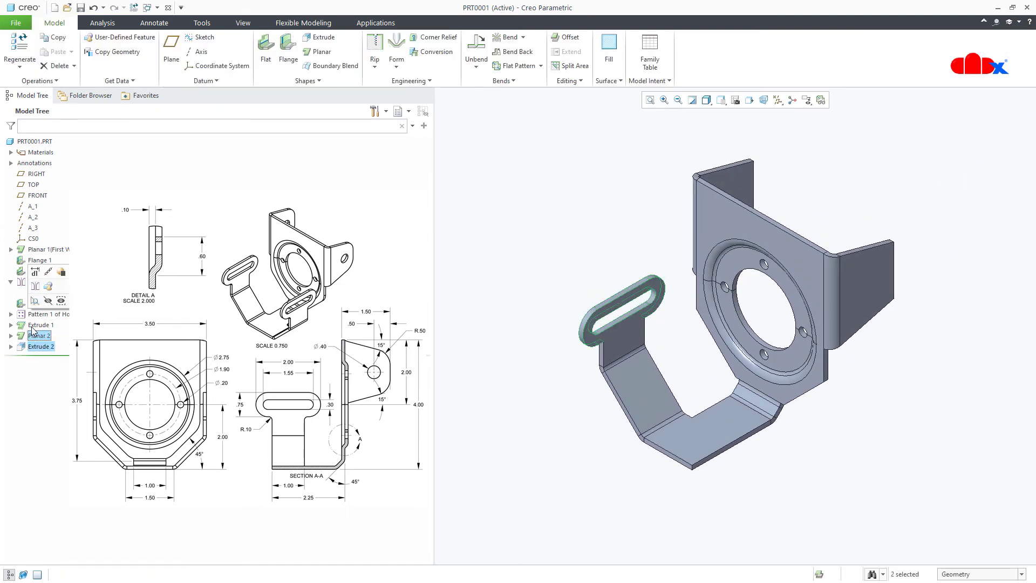
ctrl+click(32, 327)
click(52, 275)
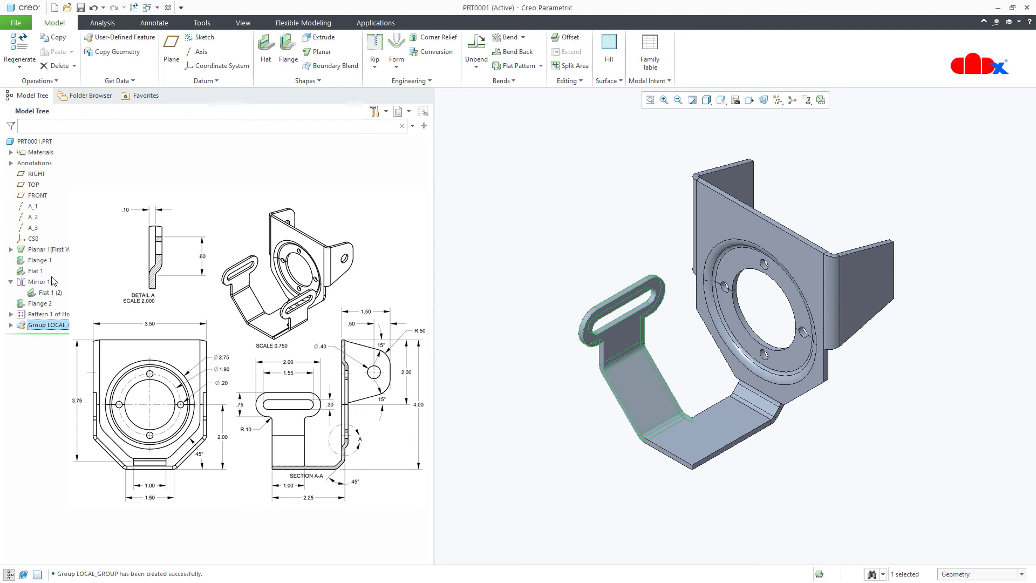
Mirror the grouped arm about the RIGHT plane and hide the datum planes.
click(569, 82)
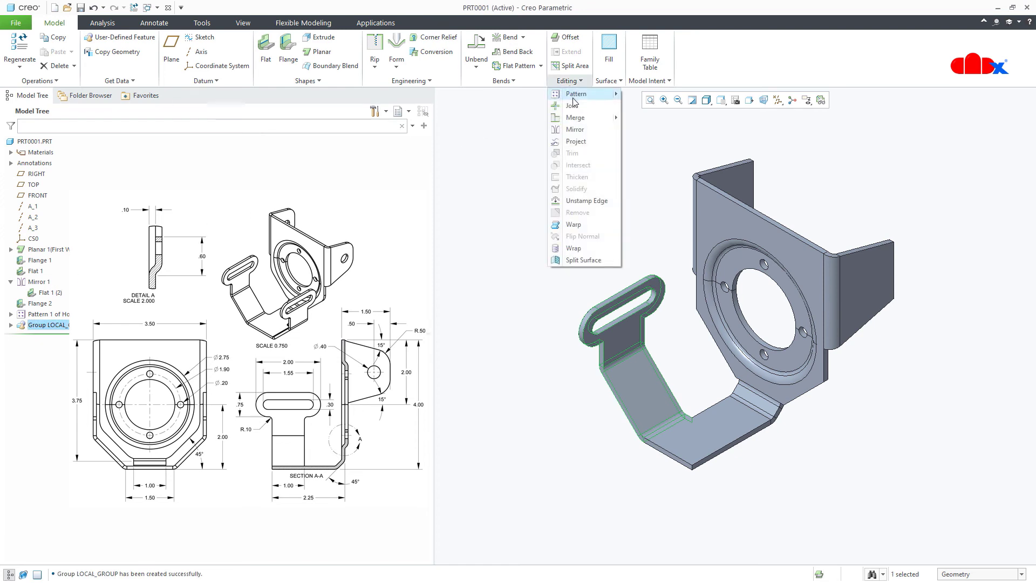
click(575, 130)
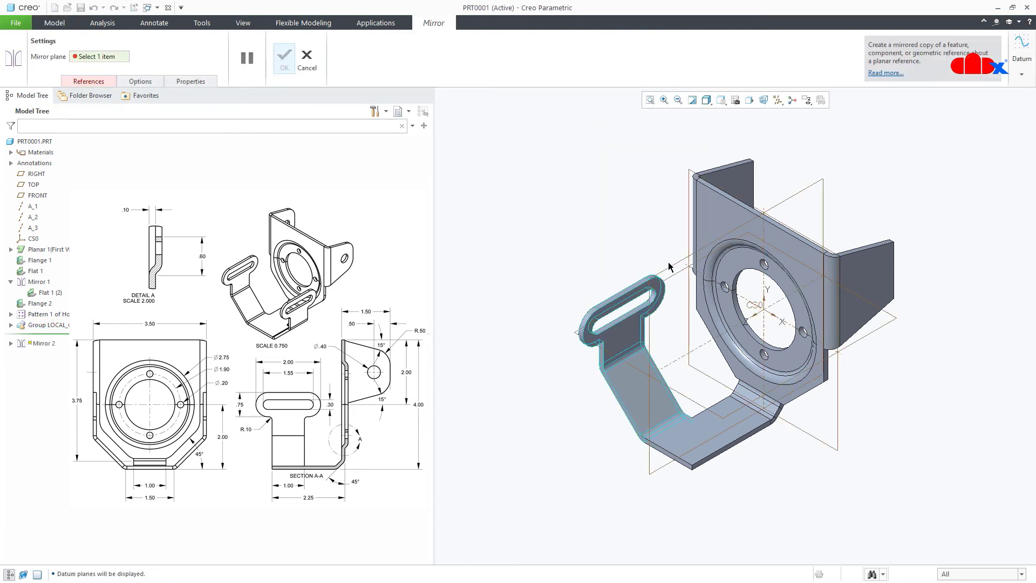
click(692, 453)
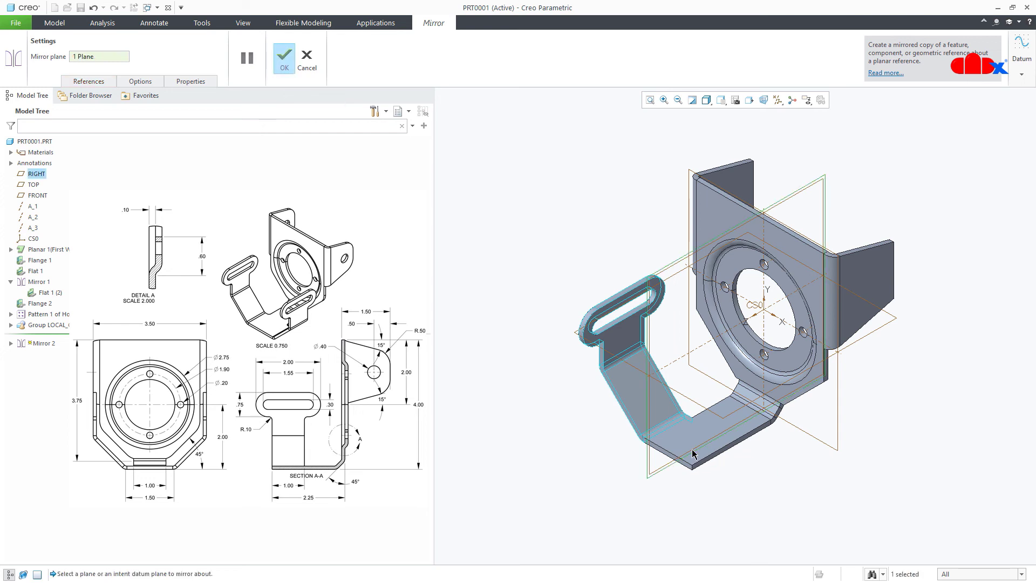
middle_click(573, 417)
click(570, 418)
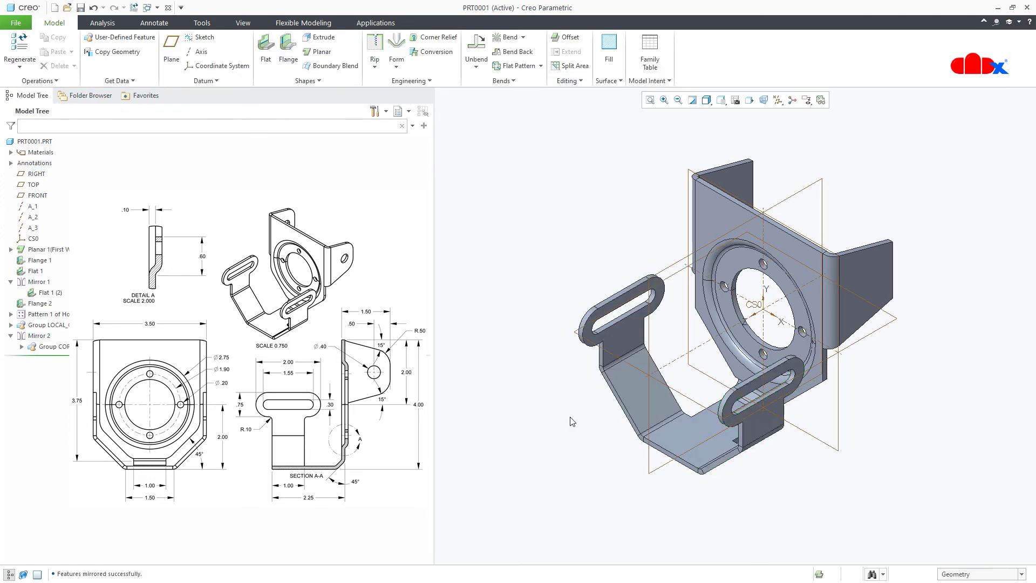
key(F2)
middle_drag(606, 434, 713, 482)
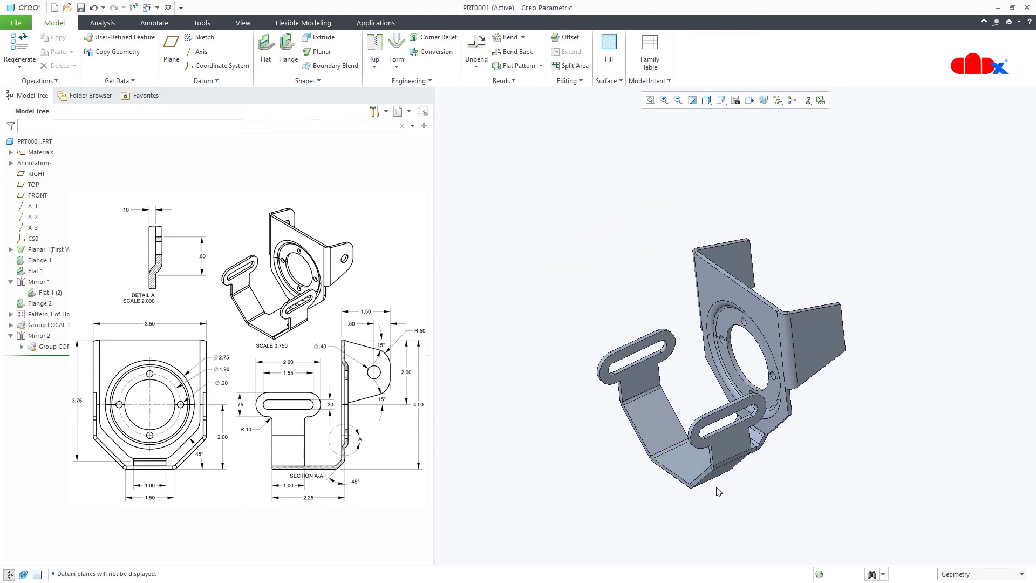
scroll(719, 491, down, 3)
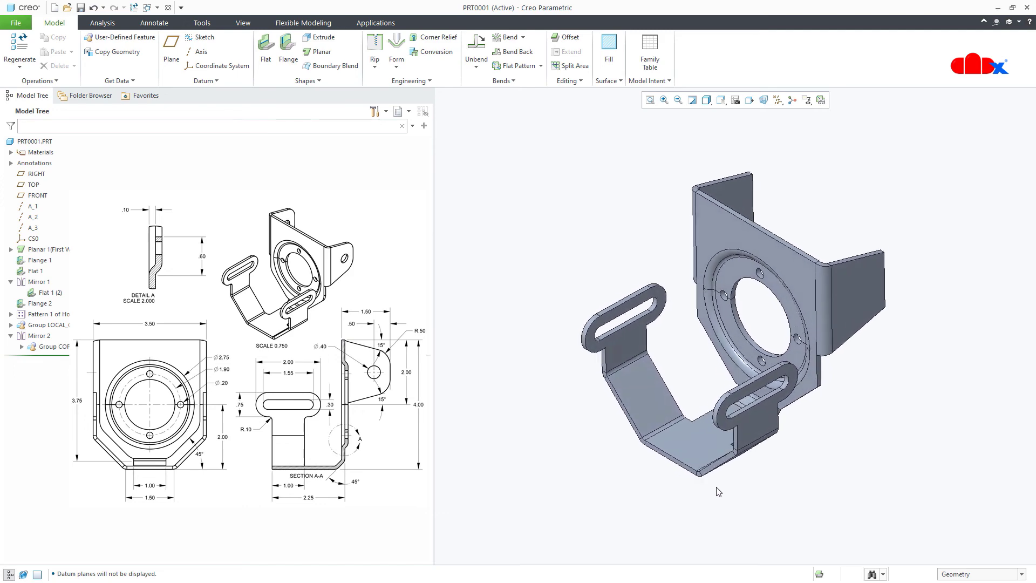
Start a Round and select the two inner corner edges where the first arm's neck meets its slotted head.
click(442, 78)
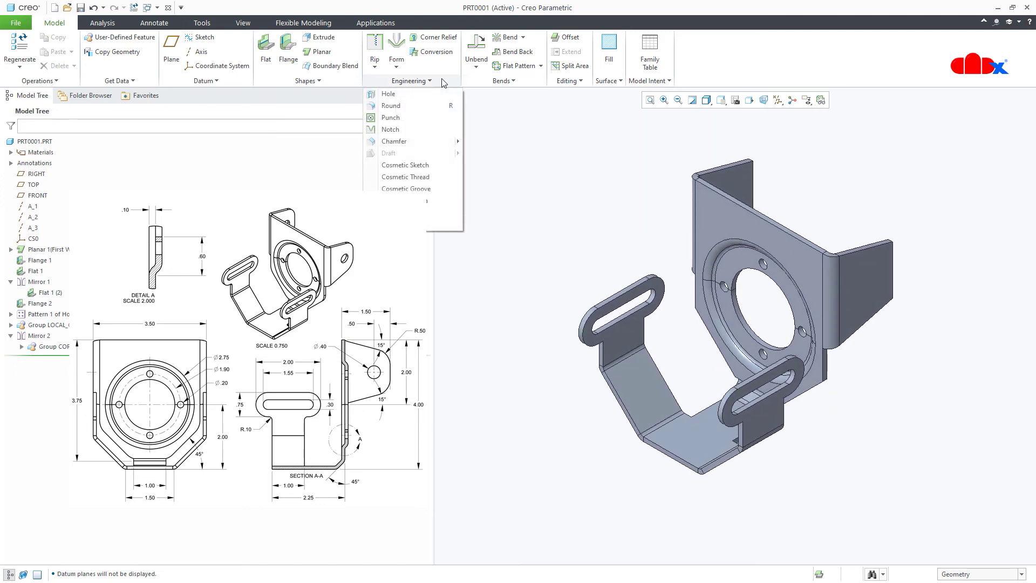
click(421, 106)
scroll(608, 377, down, 2)
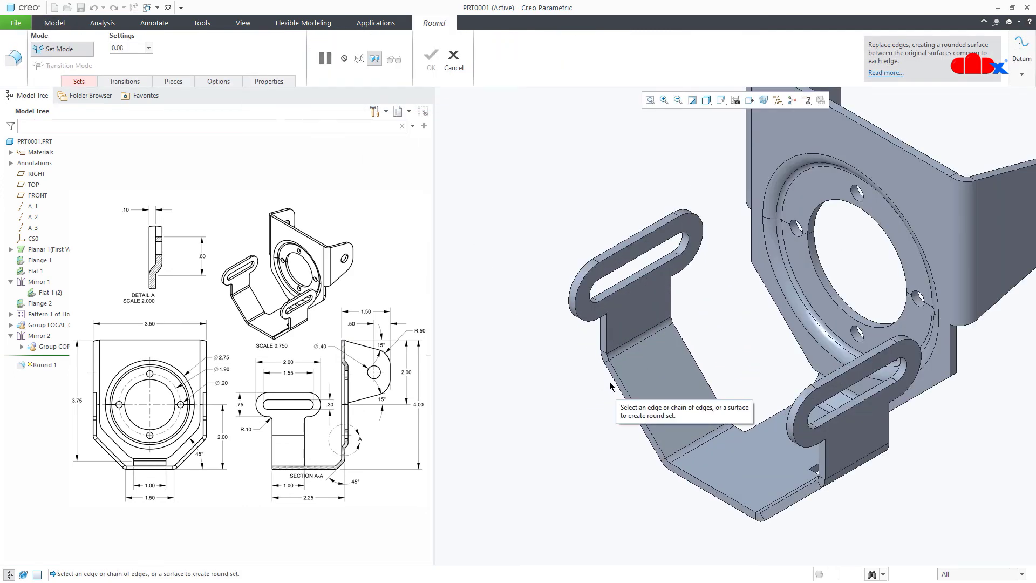
scroll(605, 379, down, 4)
click(602, 323)
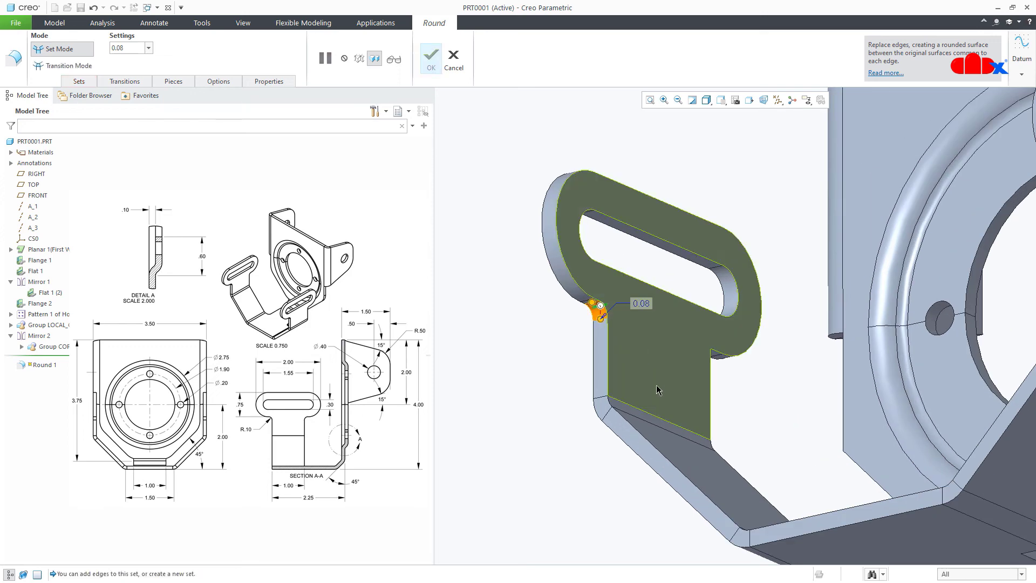
middle_drag(659, 386, 835, 409)
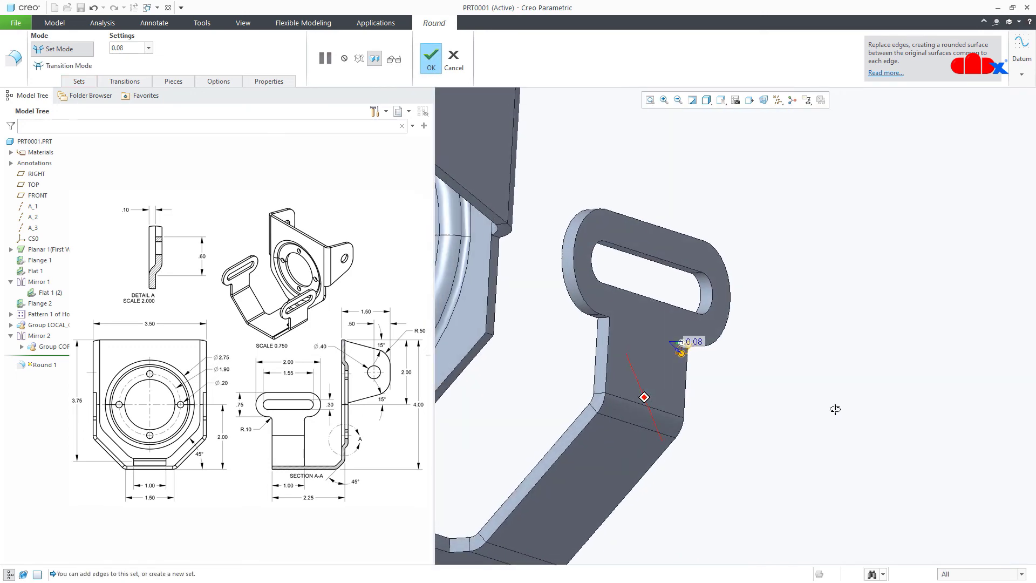
ctrl+click(603, 322)
Add the mirrored arm's neck-to-head inner corner edges to the same round set.
scroll(602, 330, up, 2)
middle_drag(583, 451, 335, 519)
scroll(540, 490, down, 4)
ctrl+click(516, 489)
scroll(521, 489, up, 4)
scroll(509, 527, down, 4)
ctrl+click(597, 491)
scroll(670, 506, up, 5)
middle_drag(544, 458, 637, 429)
scroll(555, 464, down, 4)
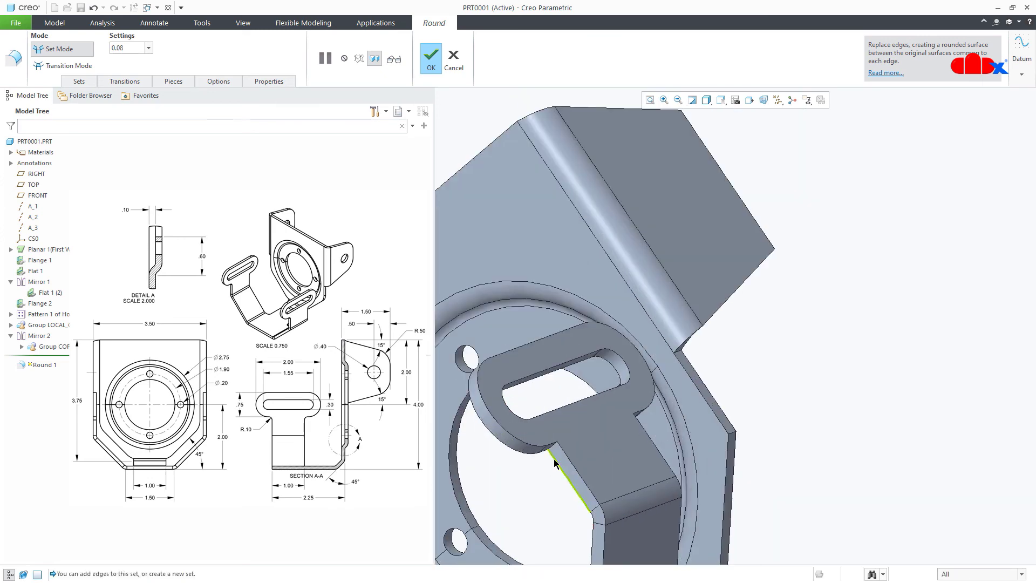
click(554, 463)
Set the radius of the arm neck rounds to 0.10 and complete the Round.
middle_drag(554, 463, 532, 462)
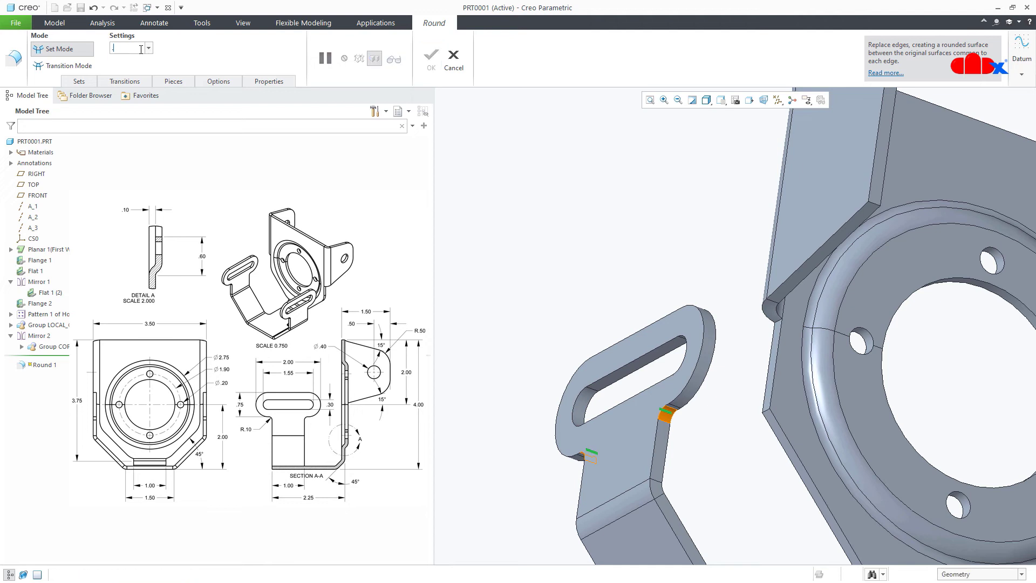
text(0.10)
key(Return)
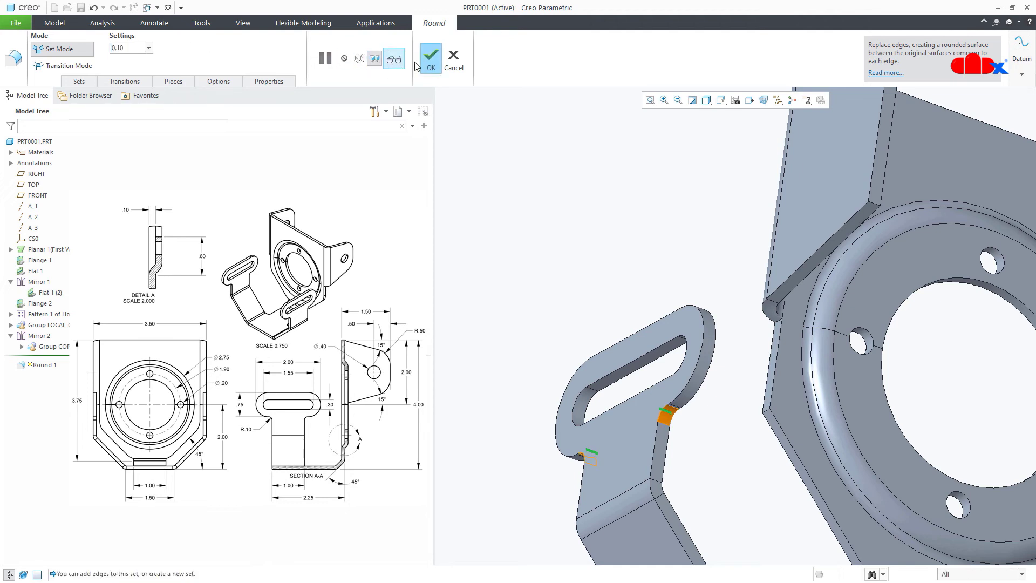
click(431, 59)
key(ctrl+d)
middle_drag(578, 221, 657, 271)
key(ctrl+d)
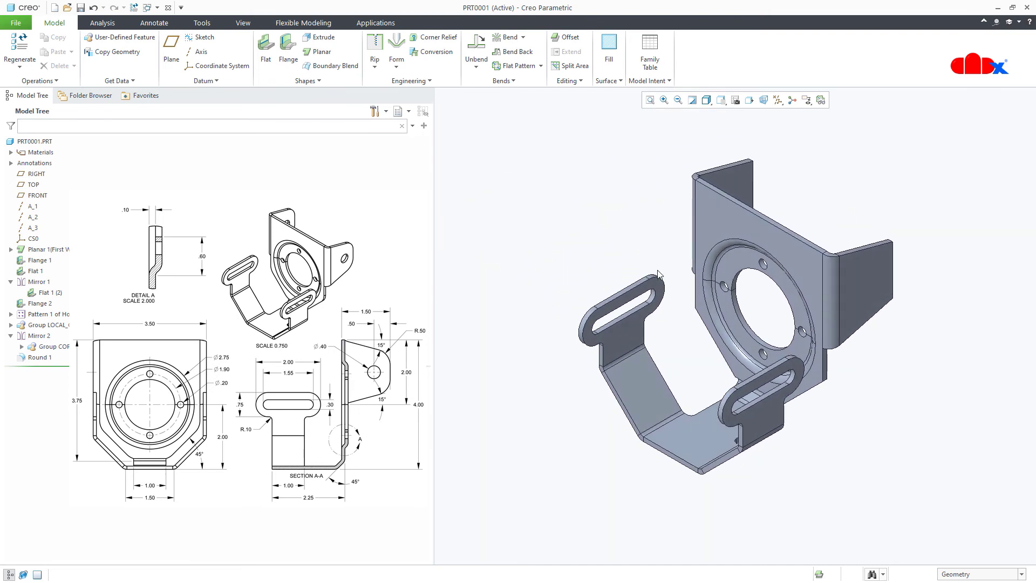
Start another Round on the upper free corner edge of a side wall and set its radius to 0.50.
click(410, 80)
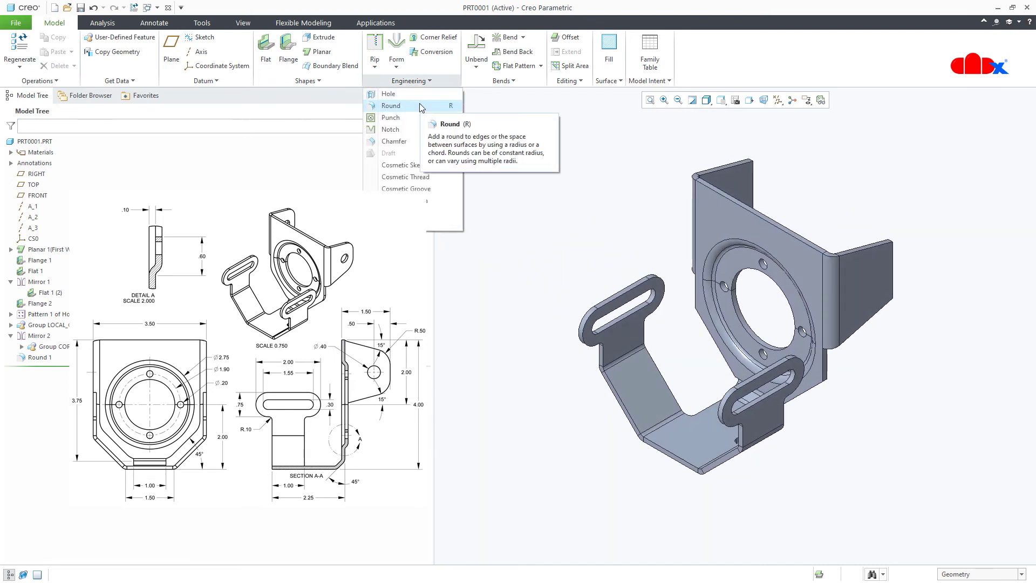
click(386, 105)
scroll(948, 293, down, 10)
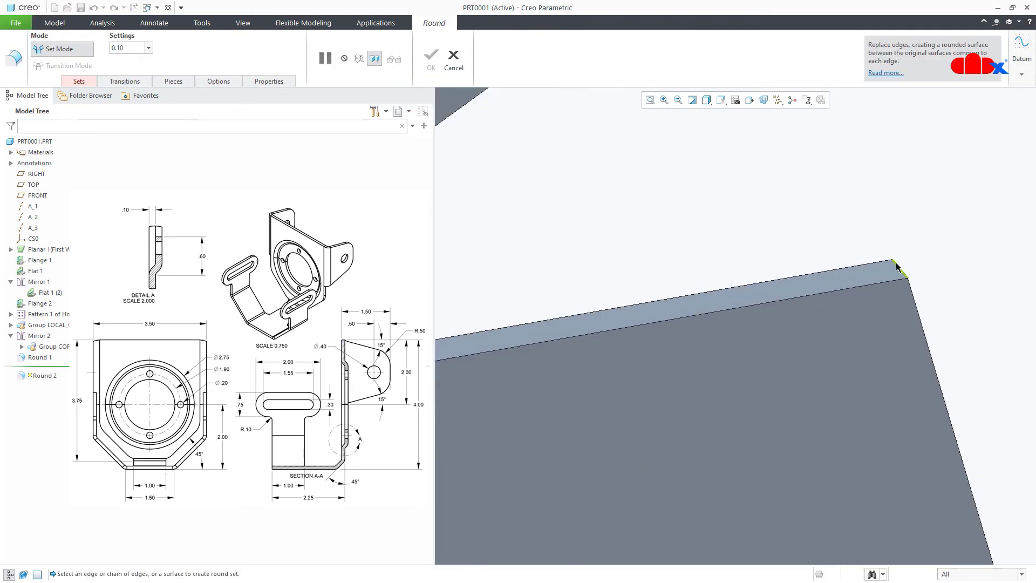
click(891, 270)
scroll(891, 270, up, 8)
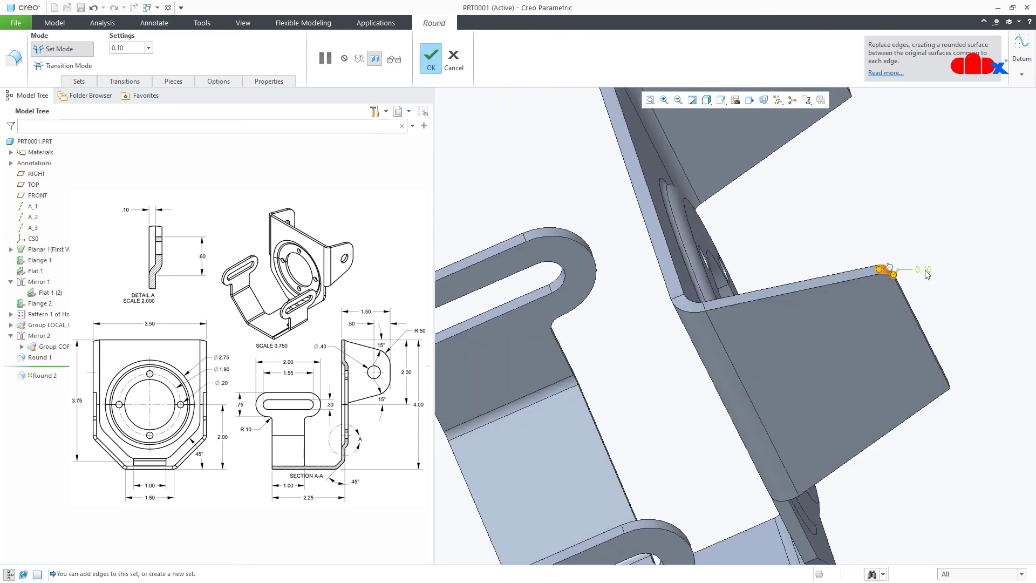
double_click(923, 267)
text(.5)
key(Return)
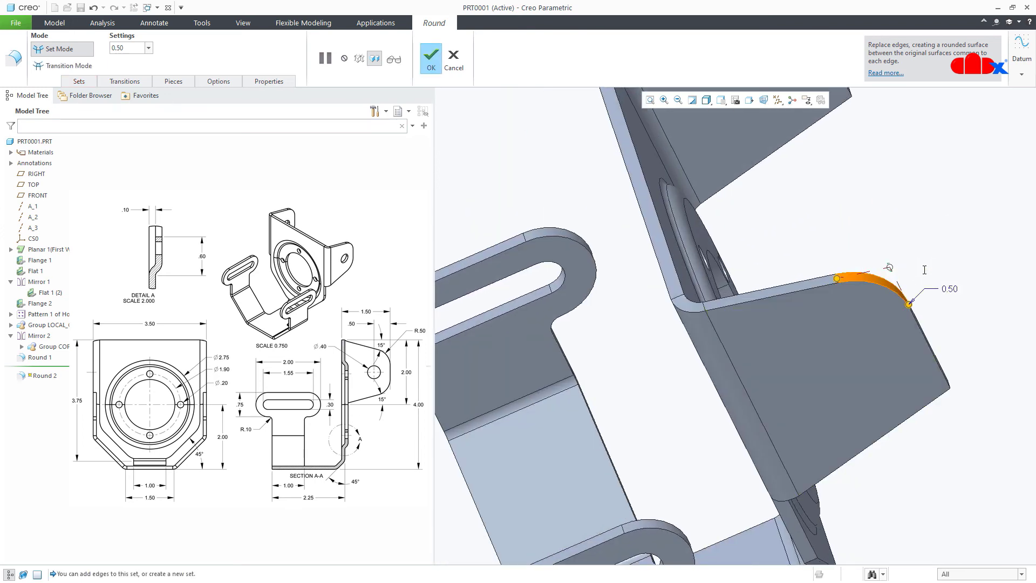
Add the remaining free corner edges of the side walls to the 0.50 round set.
scroll(961, 372, up, 6)
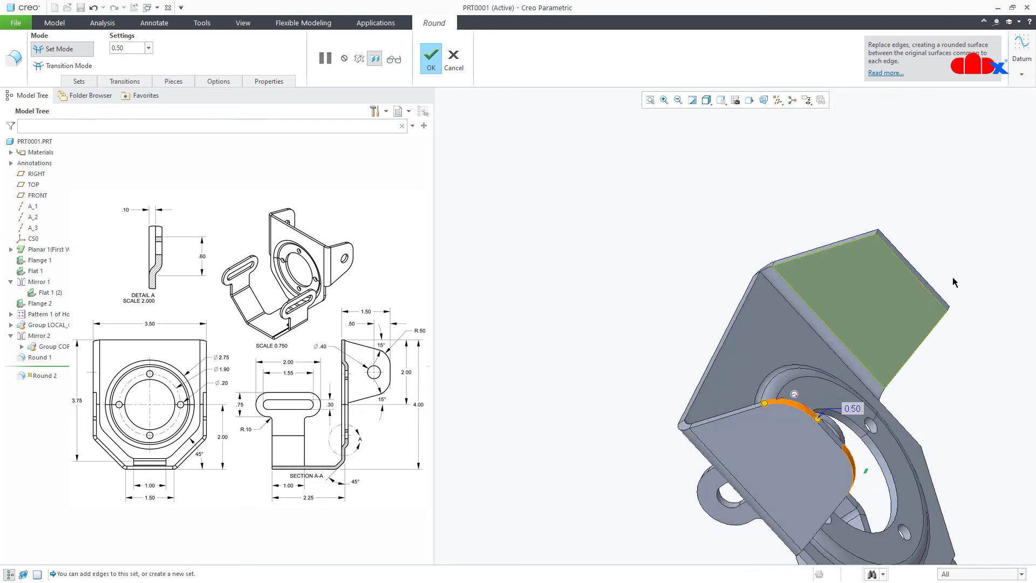
middle_drag(950, 312, 896, 382)
scroll(912, 445, down, 4)
click(923, 478)
scroll(917, 474, up, 5)
Add the back plate's lower corner edges beside the bottom bend to the 0.50 round set and complete the Round.
middle_drag(853, 469, 932, 489)
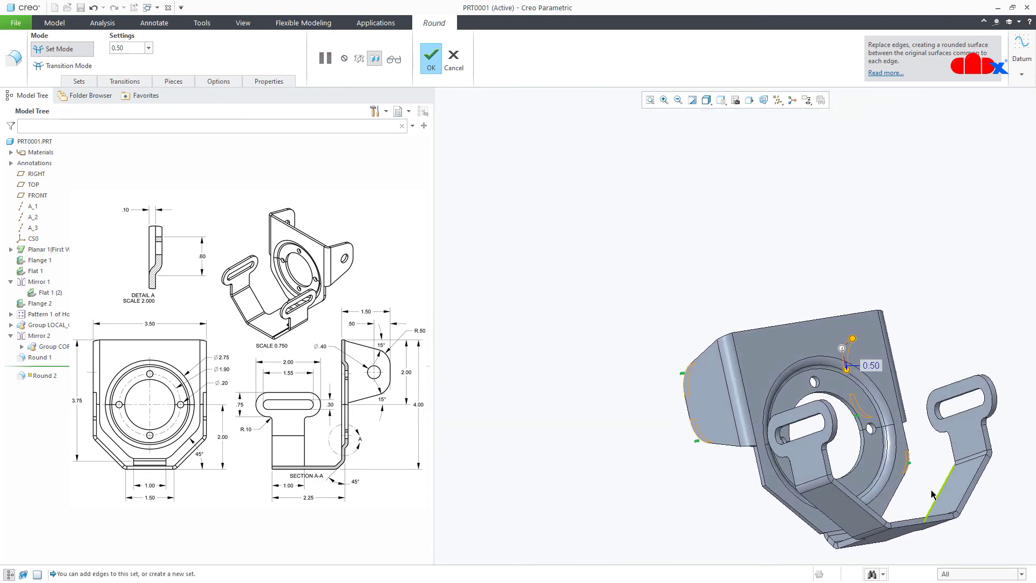
scroll(749, 469, down, 5)
click(745, 461)
scroll(747, 464, up, 5)
scroll(765, 485, down, 6)
click(752, 474)
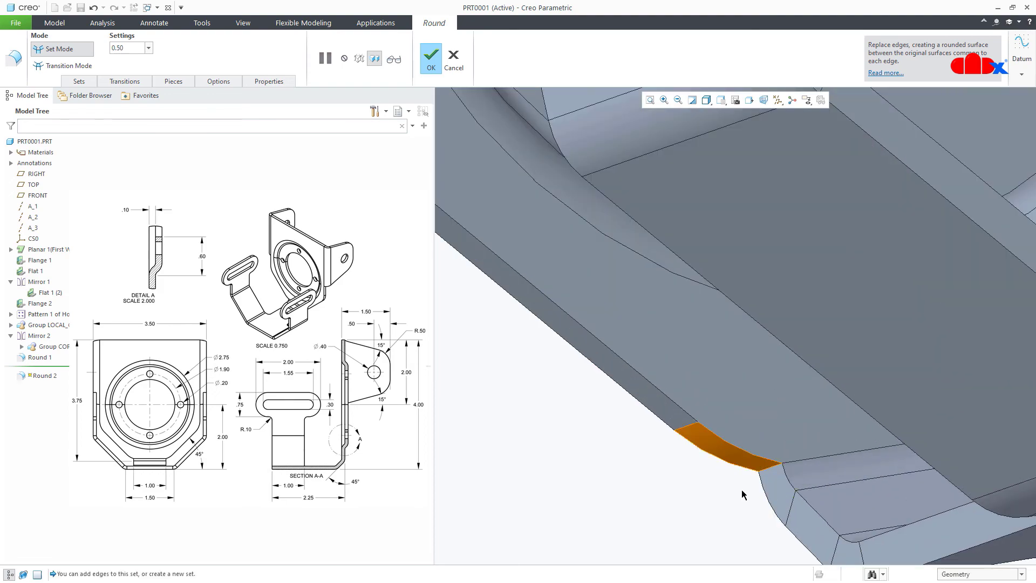
scroll(742, 492, up, 6)
middle_drag(782, 492, 688, 486)
scroll(900, 488, down, 6)
click(856, 493)
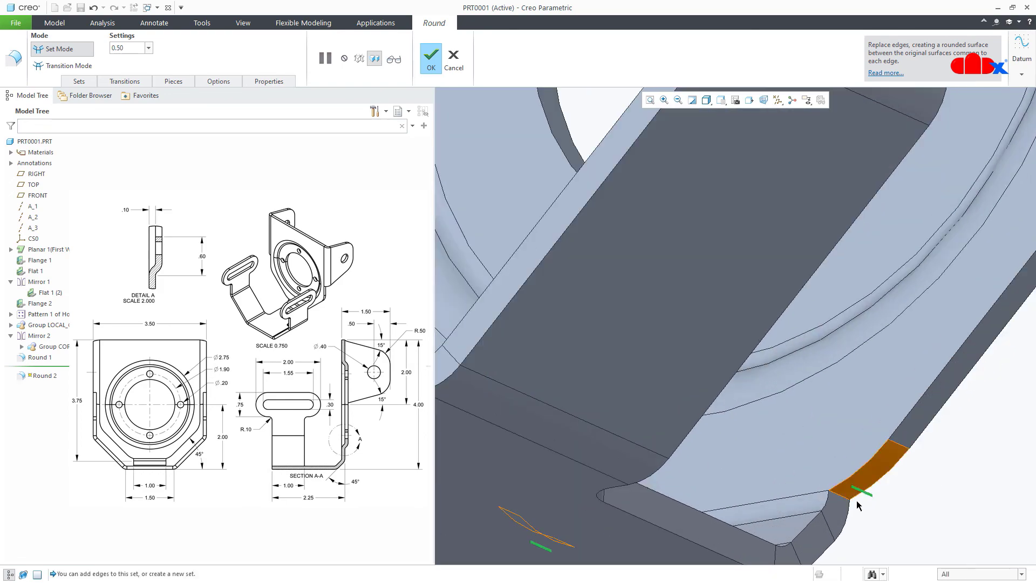
scroll(856, 502, up, 5)
scroll(837, 495, up, 6)
middle_drag(837, 494, 917, 449)
middle_click(918, 449)
key(ctrl+d)
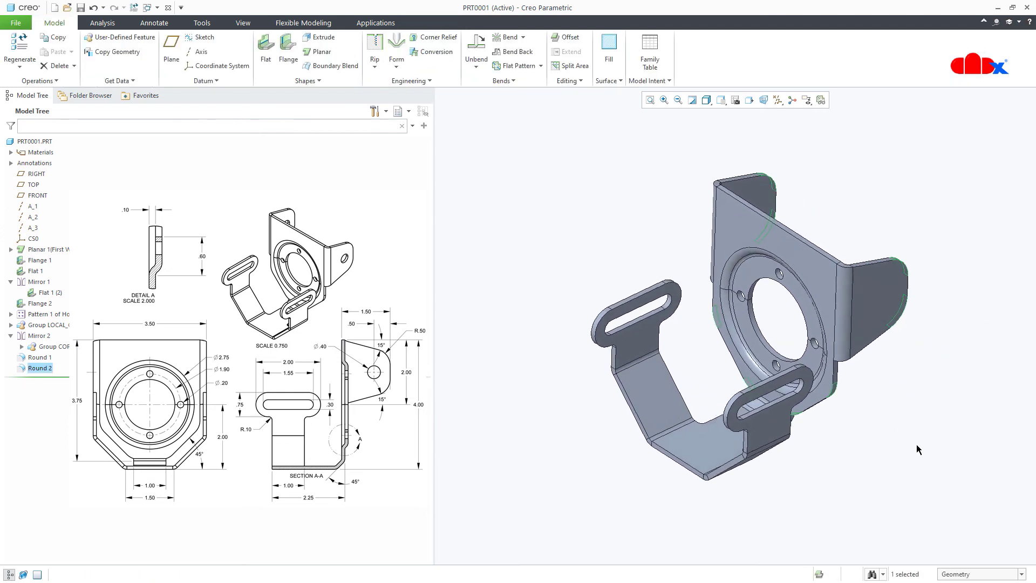
click(915, 445)
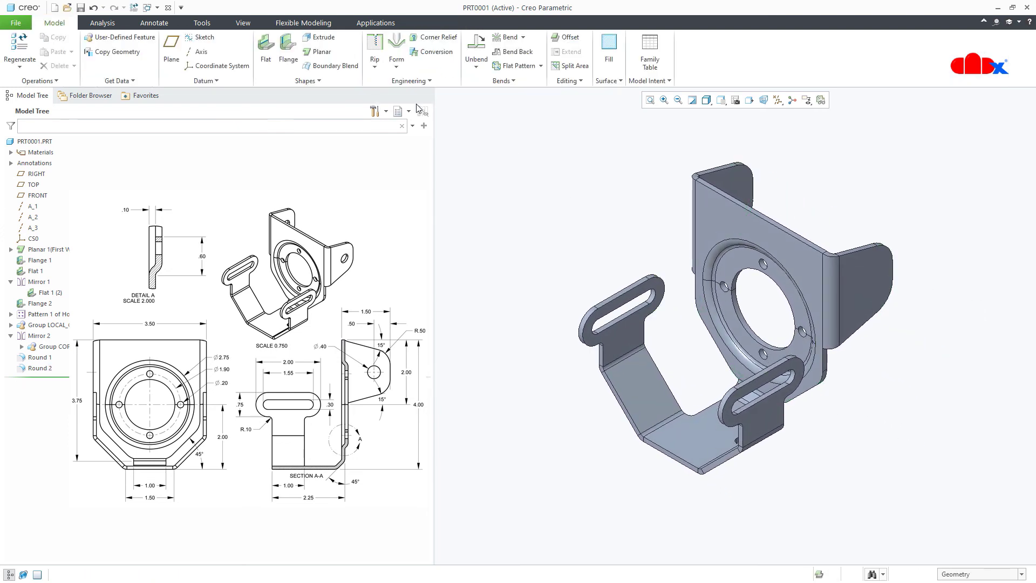
Start an Extrude sketch on the flat face of the rounded side wall, oriented parallel to the sketch plane.
click(323, 37)
click(867, 285)
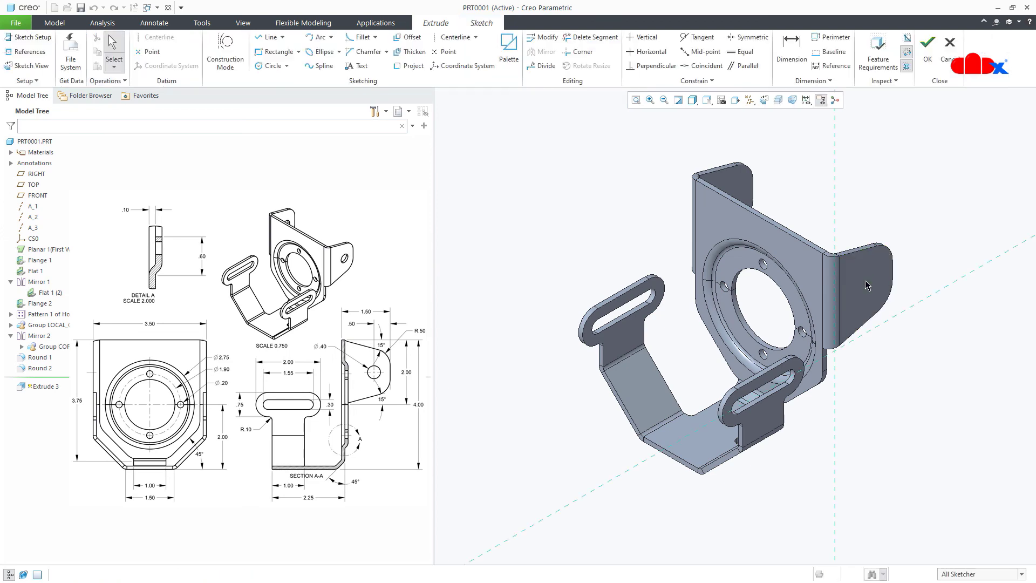
key(d)
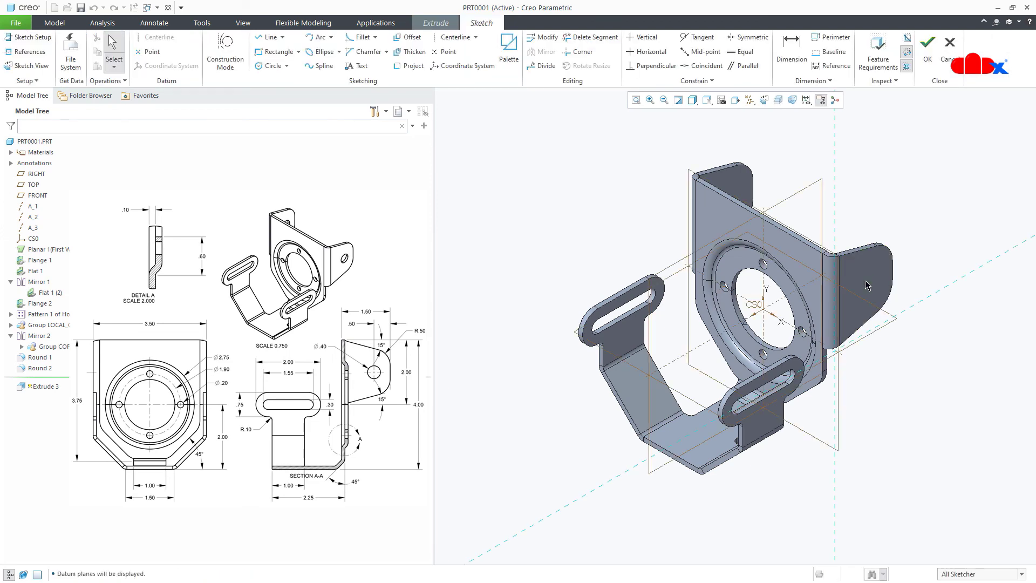
key(ctrl+alt+p)
key(s)
key(v)
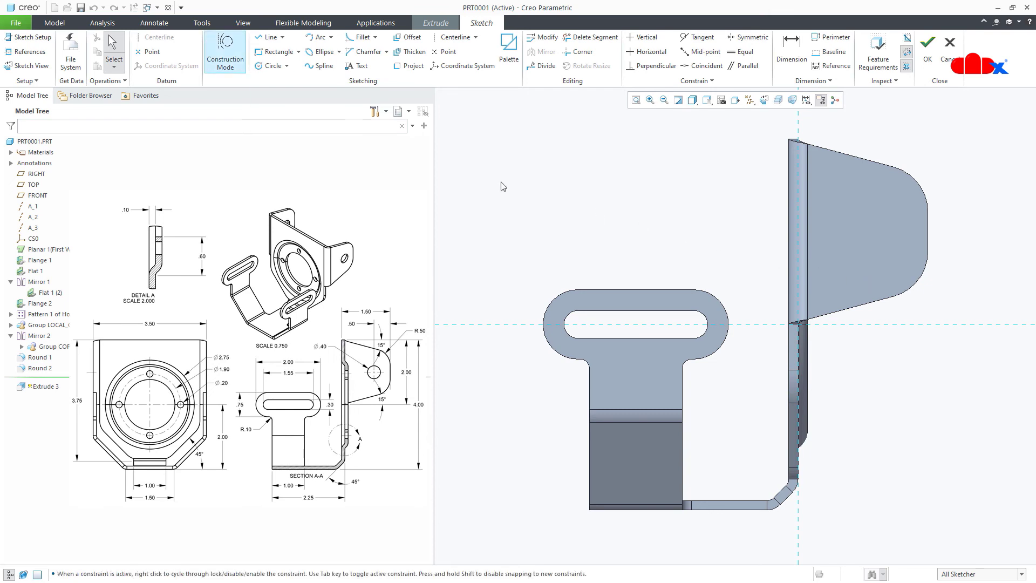
Add the side wall's outer straight edge as a sketch reference and draw a horizontal centerline through its midpoint.
click(30, 51)
middle_drag(862, 287, 912, 244)
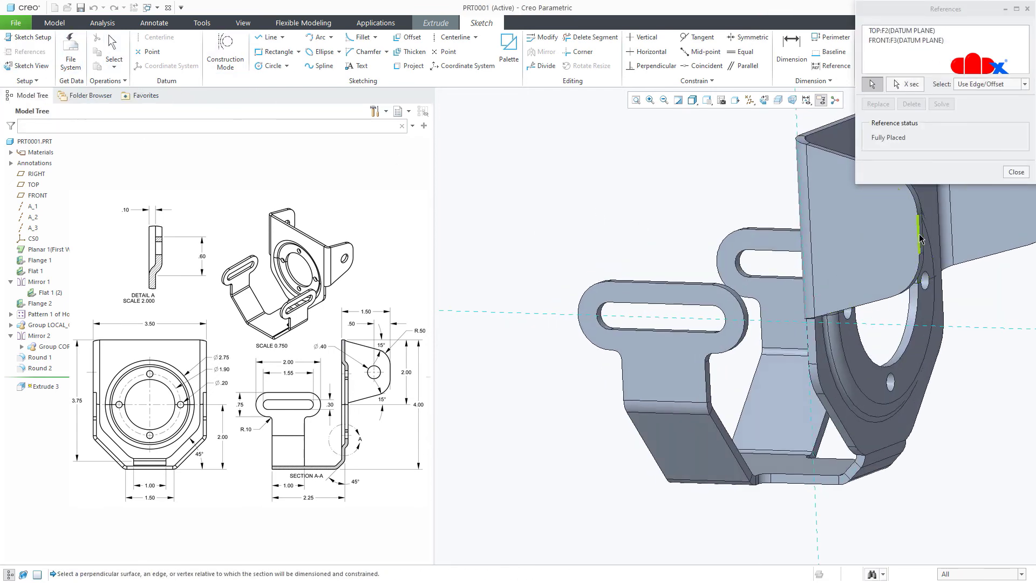
click(455, 37)
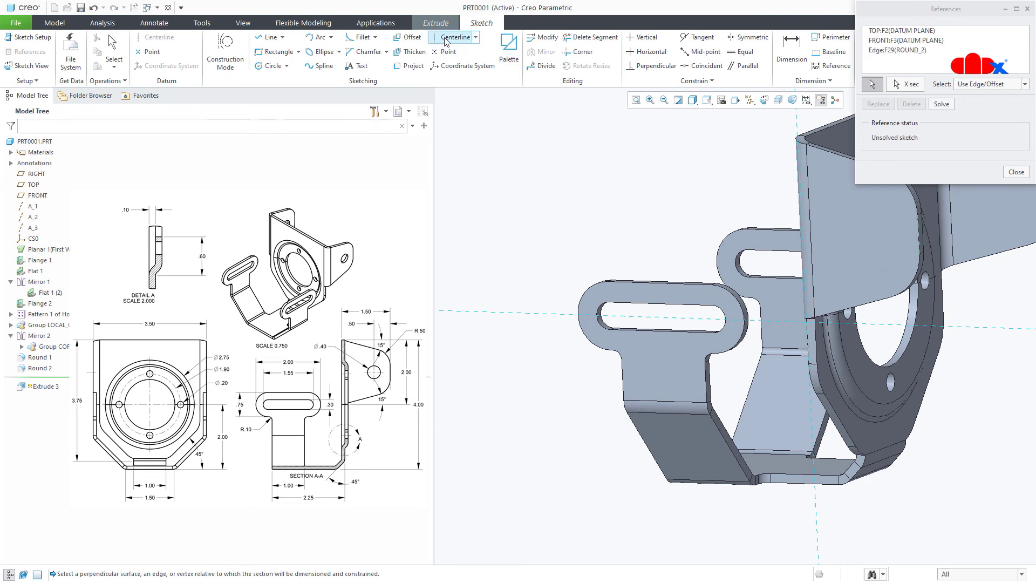
click(810, 211)
click(919, 229)
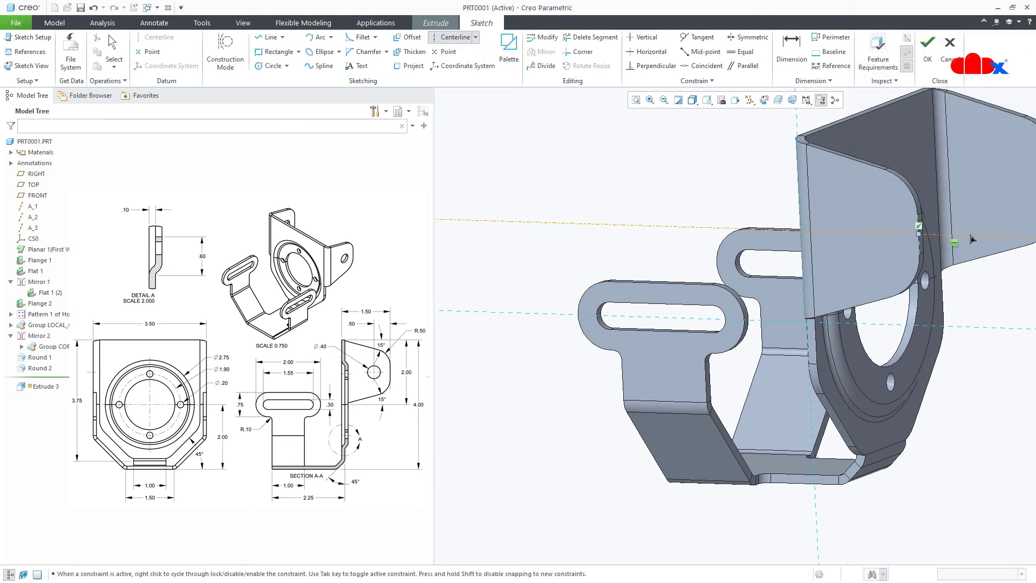
click(972, 236)
middle_click(990, 312)
key(v)
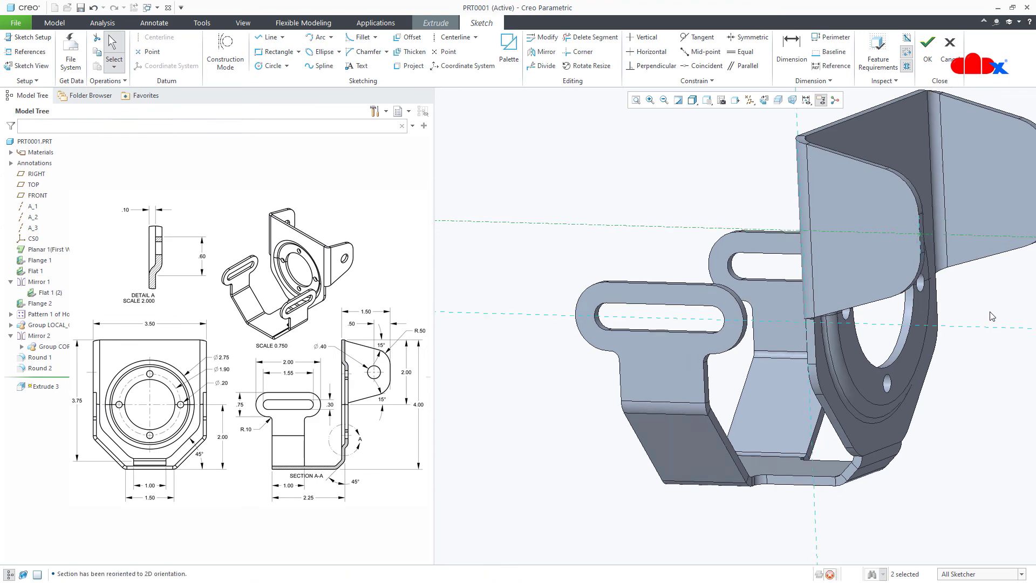
Sketch a circle on the centerline with diameter 0.40, its center 0.50 from the side wall's outer edge.
click(273, 65)
click(867, 232)
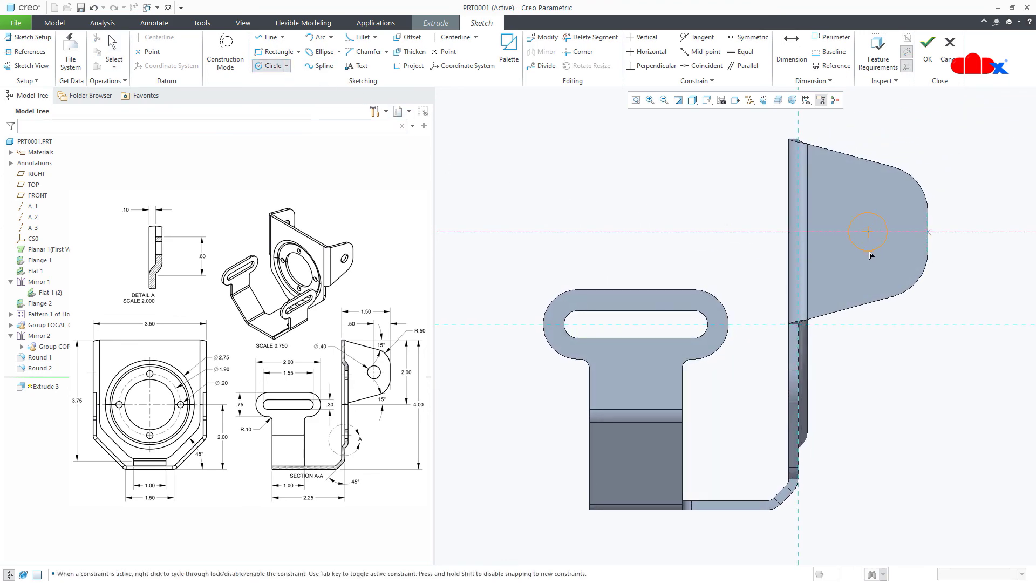
click(870, 254)
middle_click(956, 342)
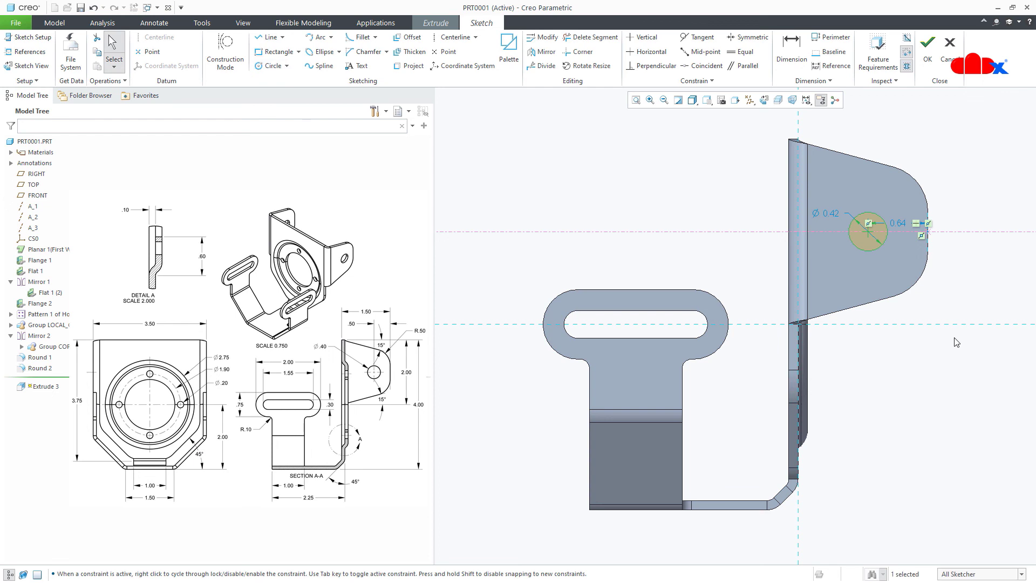
double_click(832, 215)
text(.4)
key(Return)
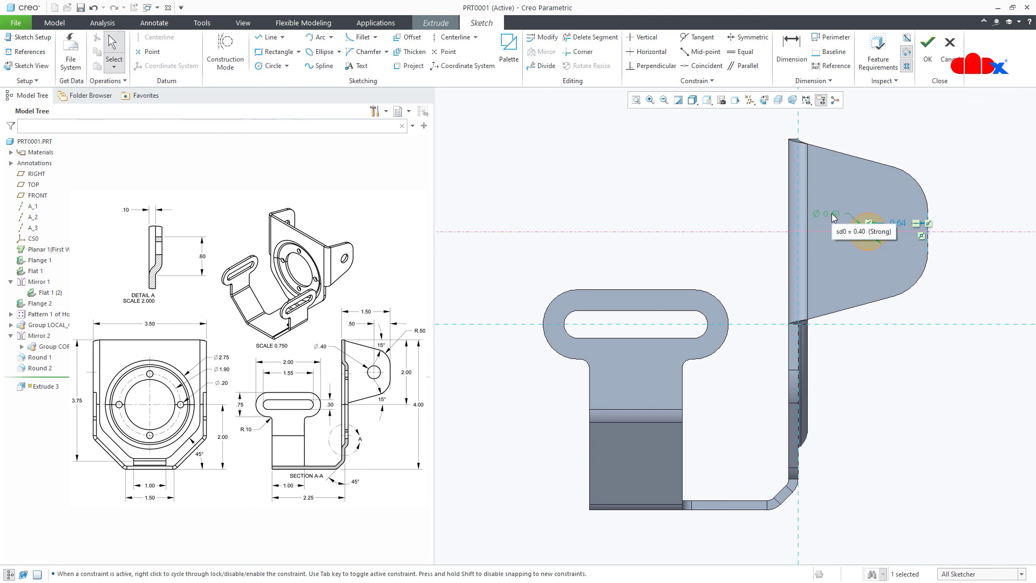
double_click(900, 224)
key(BackSpace)
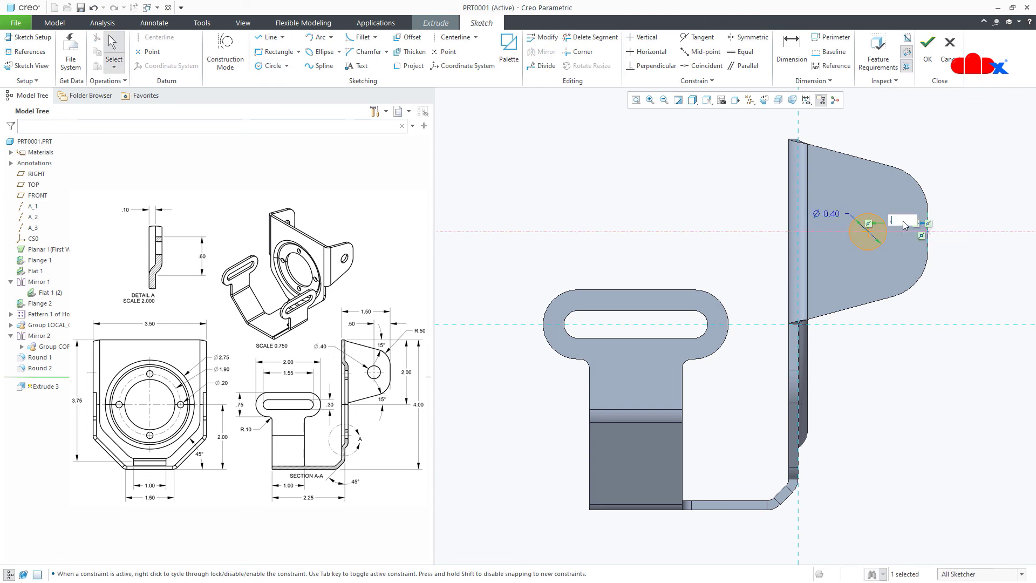
key(Return)
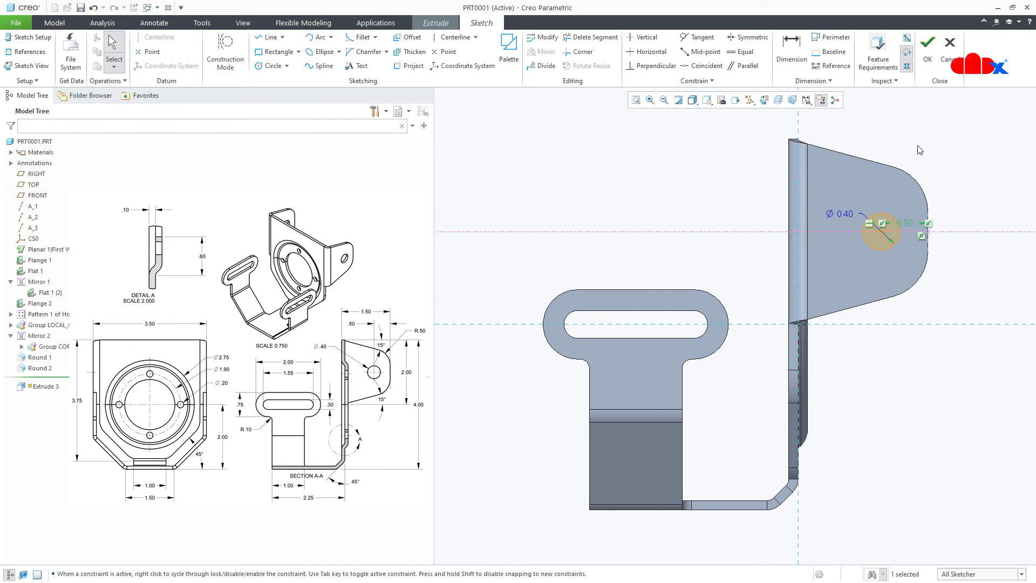
Finish the circle sketch and complete the Extrude cut with Through All depth across both side walls.
click(927, 47)
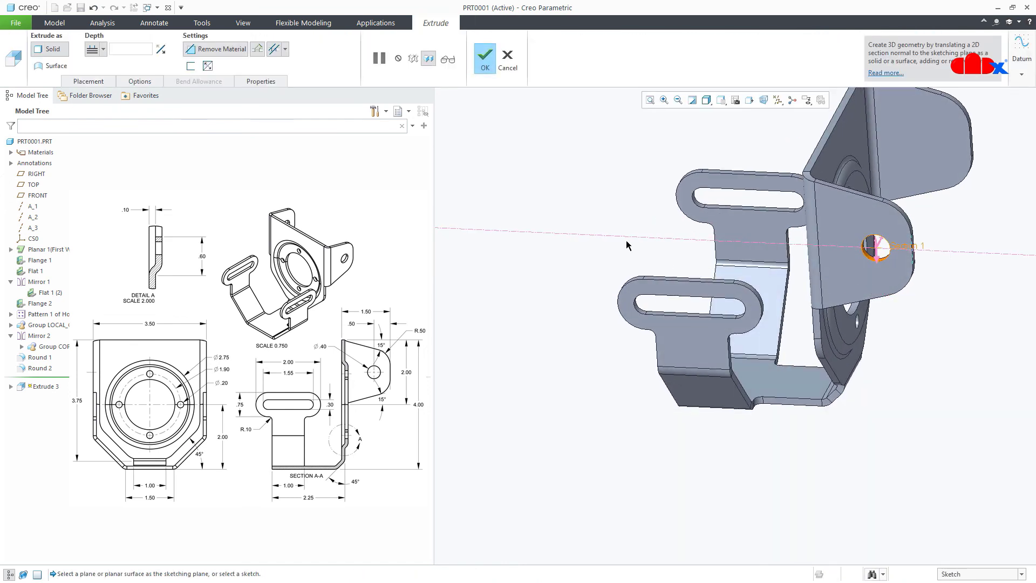
click(103, 49)
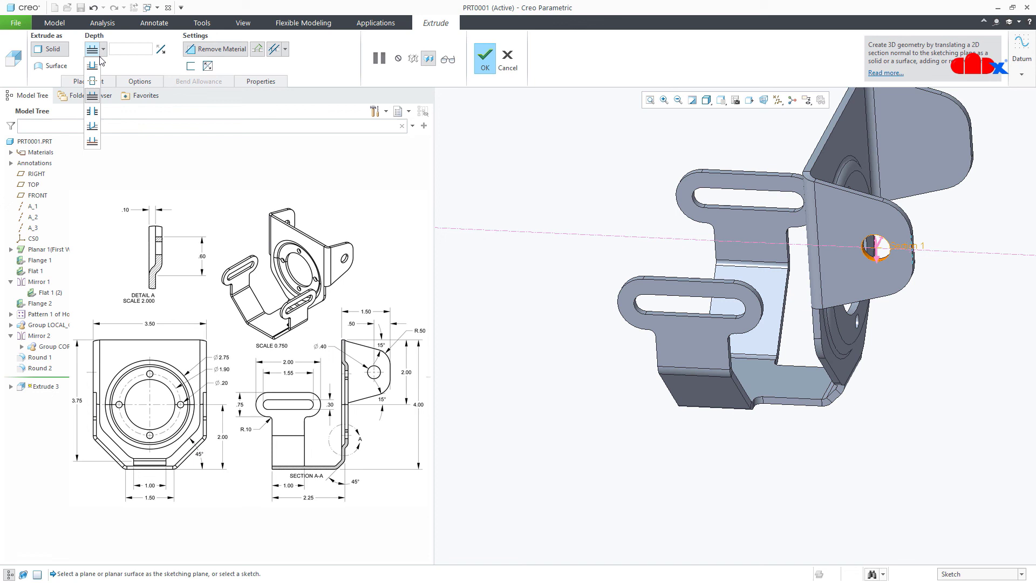
click(98, 112)
click(485, 57)
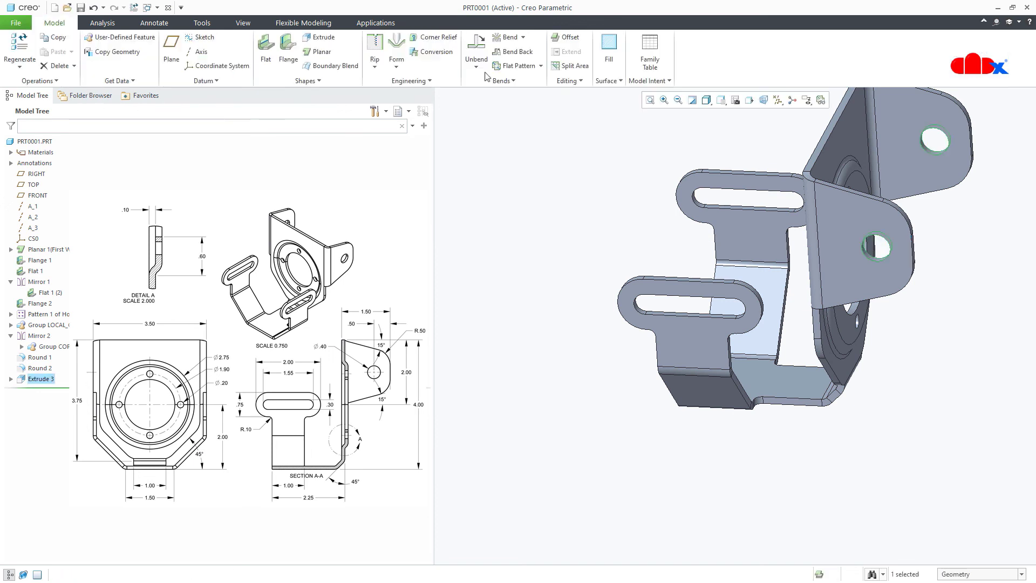
Create a flat pattern of the finished bracket, previewing the unbent shape before completing it.
key(ctrl+d)
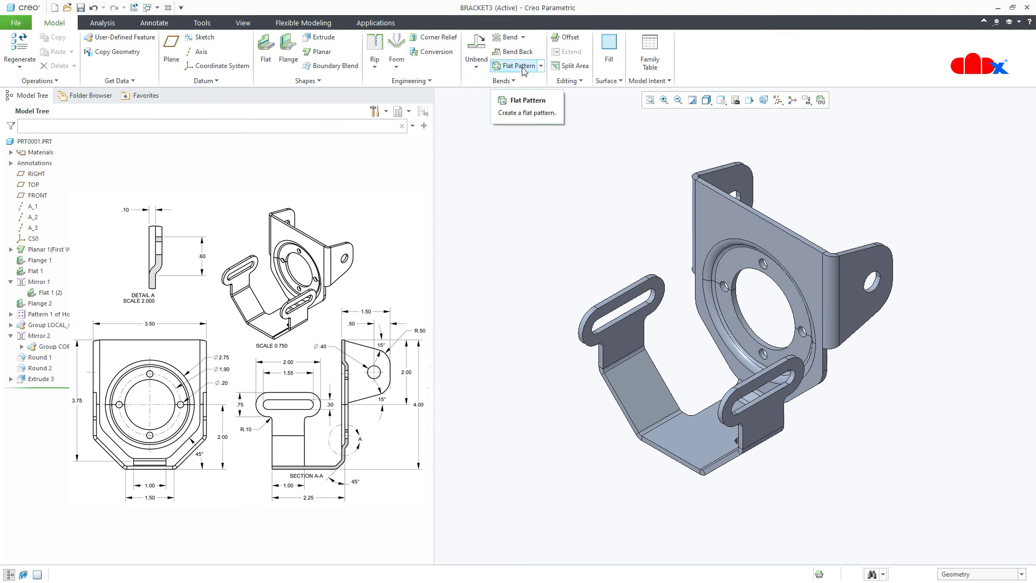
click(507, 66)
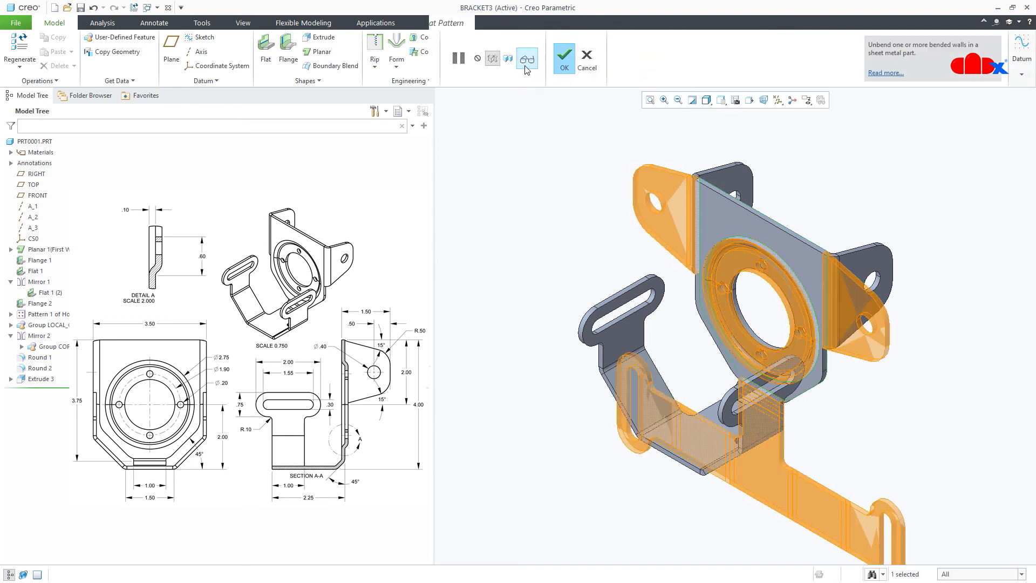
click(527, 60)
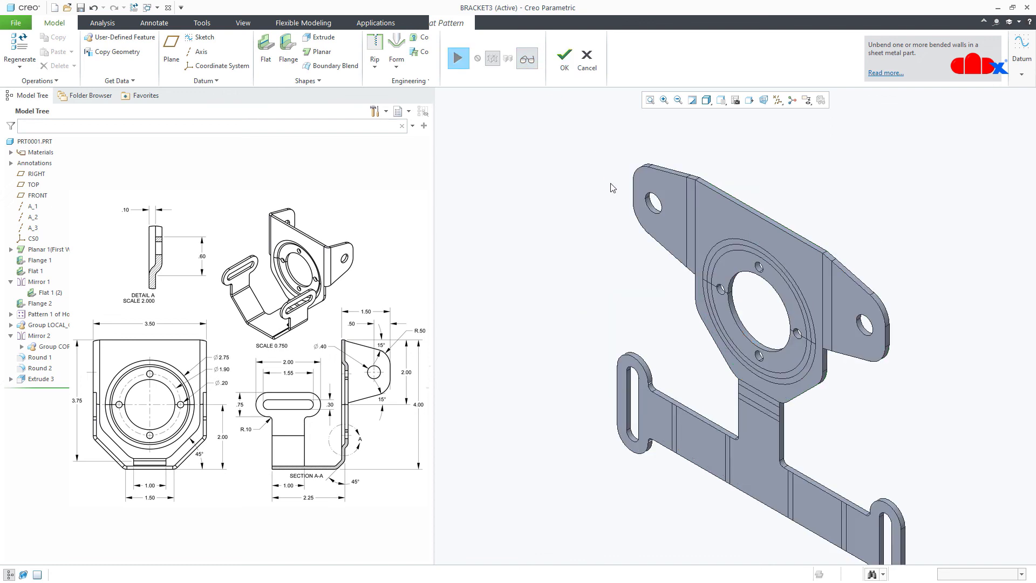
scroll(623, 213, up, 1)
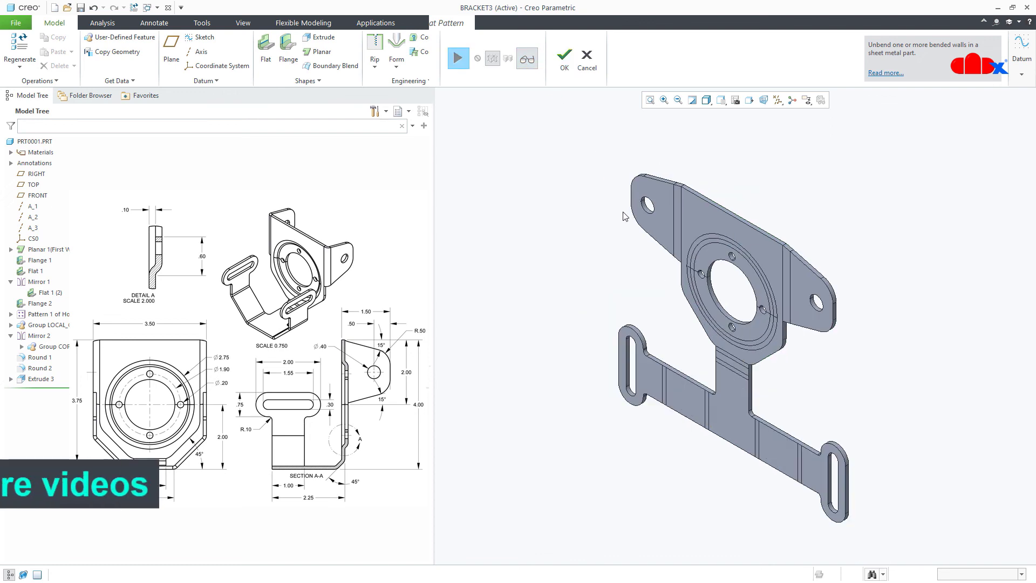
click(565, 59)
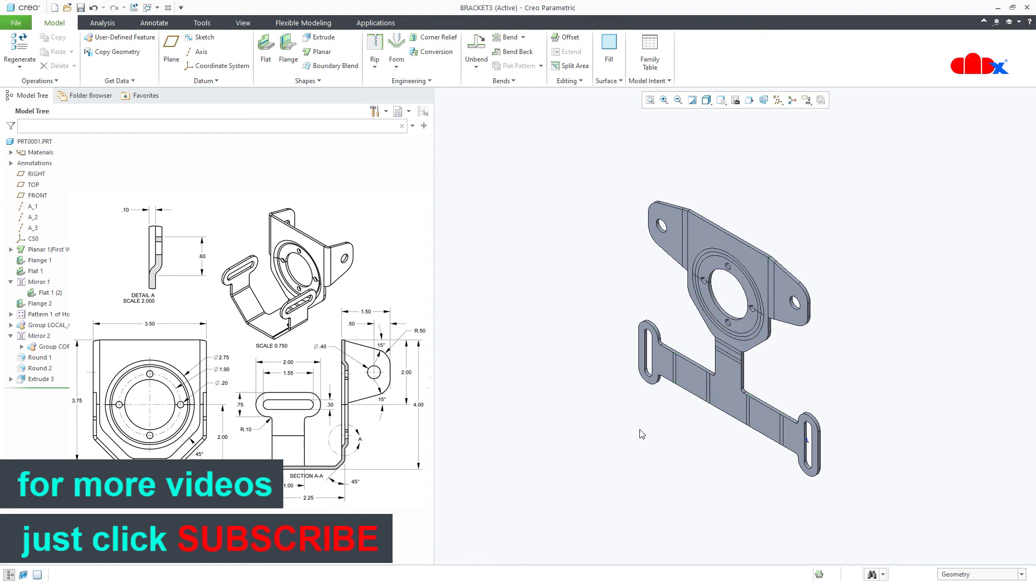